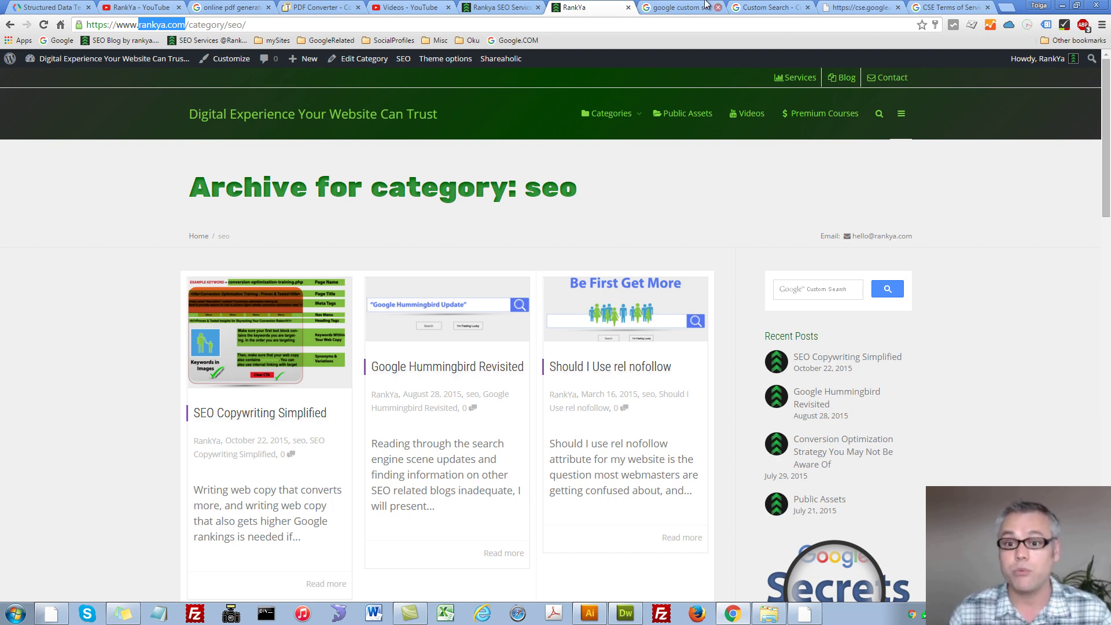
# Switch to the Google results for 'google custom search engine'
pyautogui.click(677, 7)
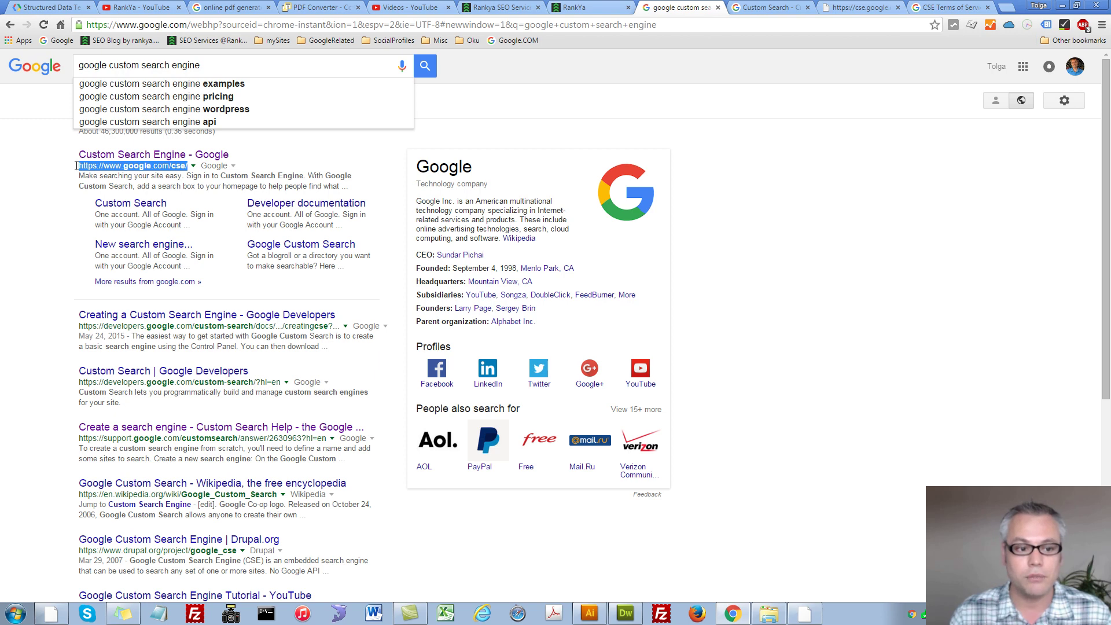
# Select the Custom Search result's address and the search query, then open the cse/create/new page
pyautogui.moveTo(78, 166); pyautogui.dragTo(191, 165)
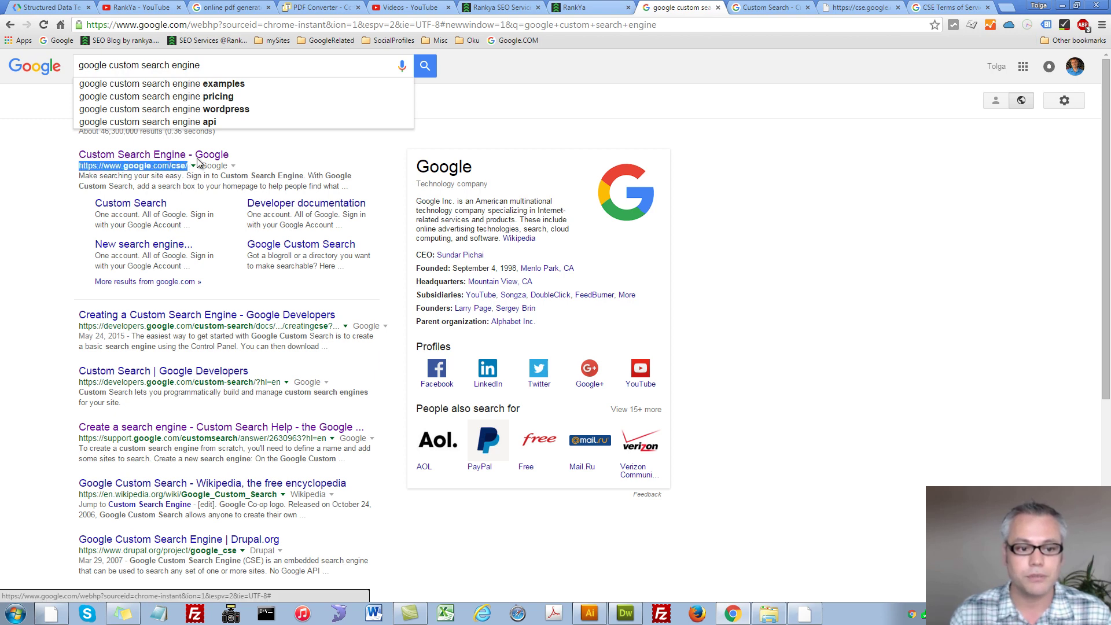
pyautogui.moveTo(200, 65); pyautogui.dragTo(177, 65)
pyautogui.moveTo(74, 66); pyautogui.dragTo(72, 67)
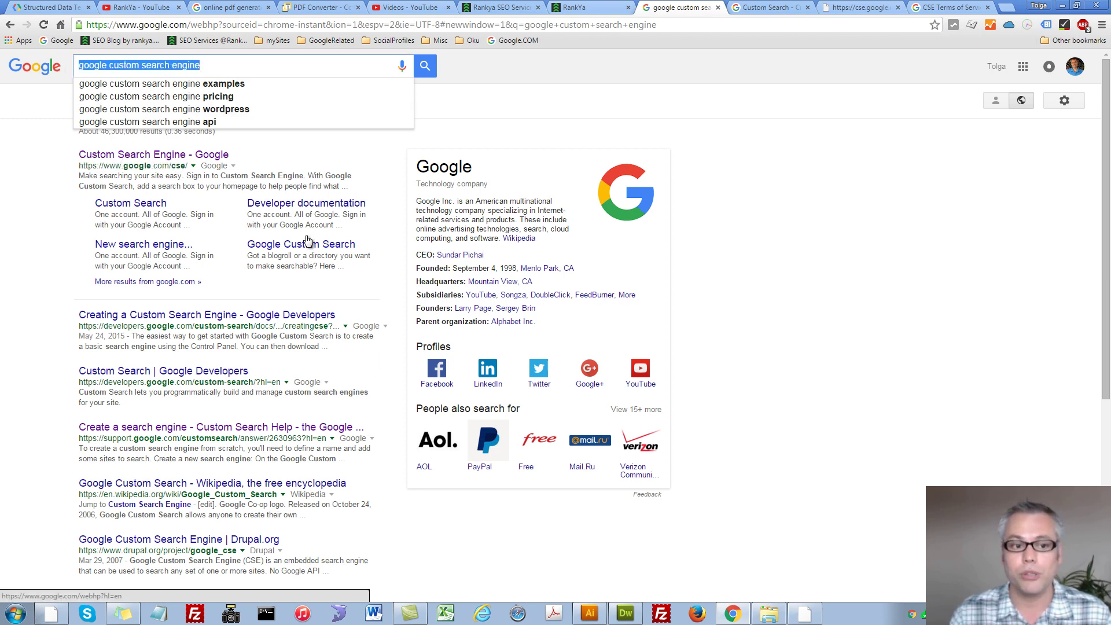
pyautogui.click(773, 7)
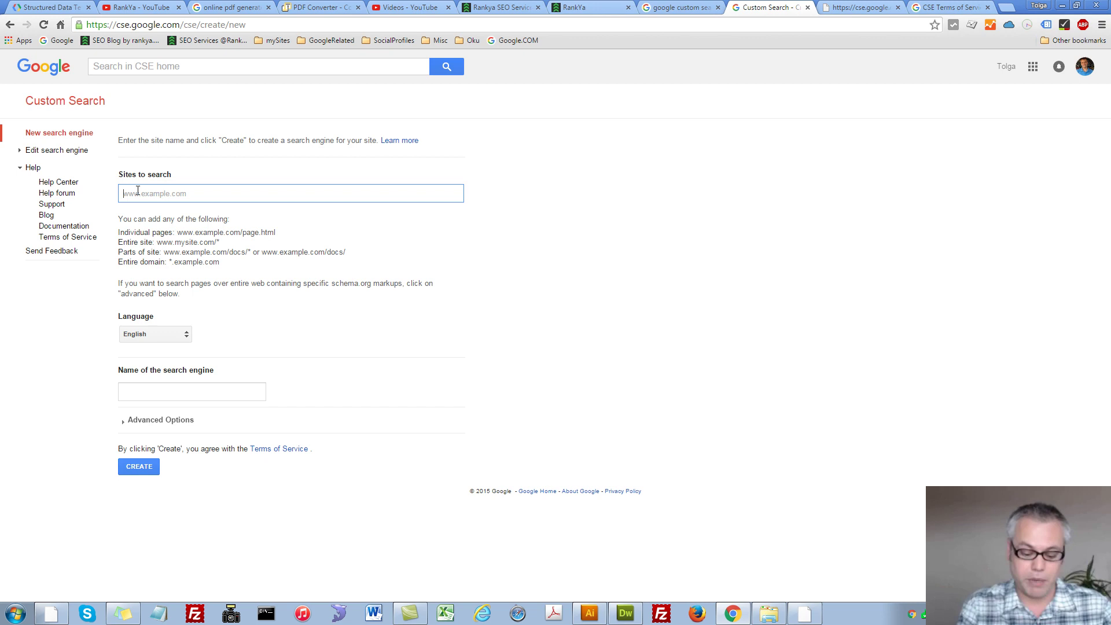
# Enter *.rankya.com as the site to search, adding then removing a *.rankya.com.au entry
pyautogui.write('*')
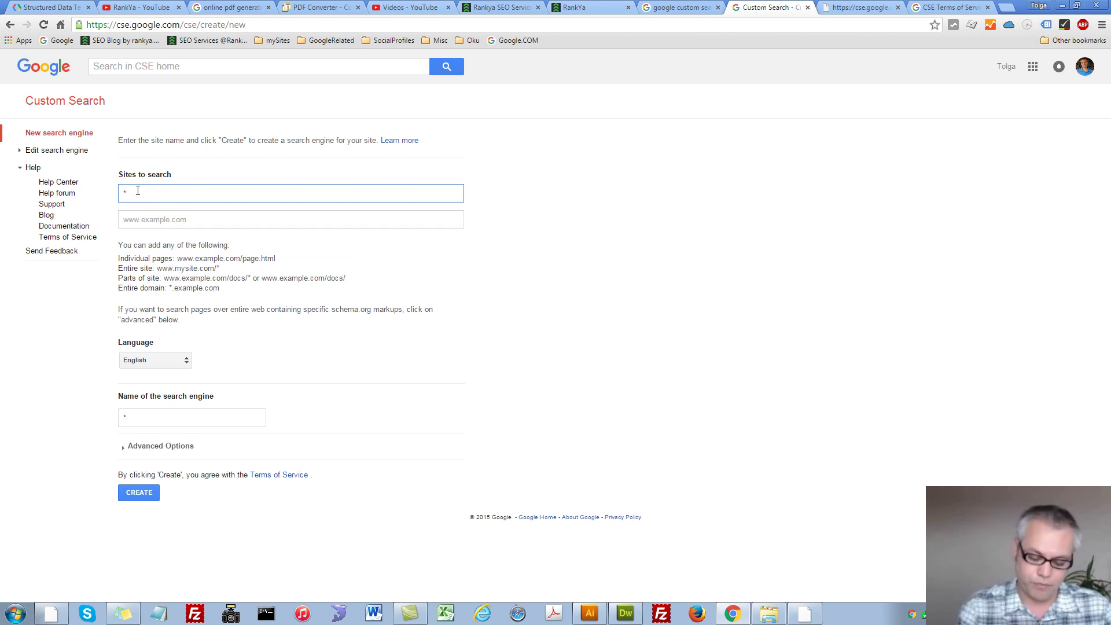
pyautogui.write('.rankya.com')
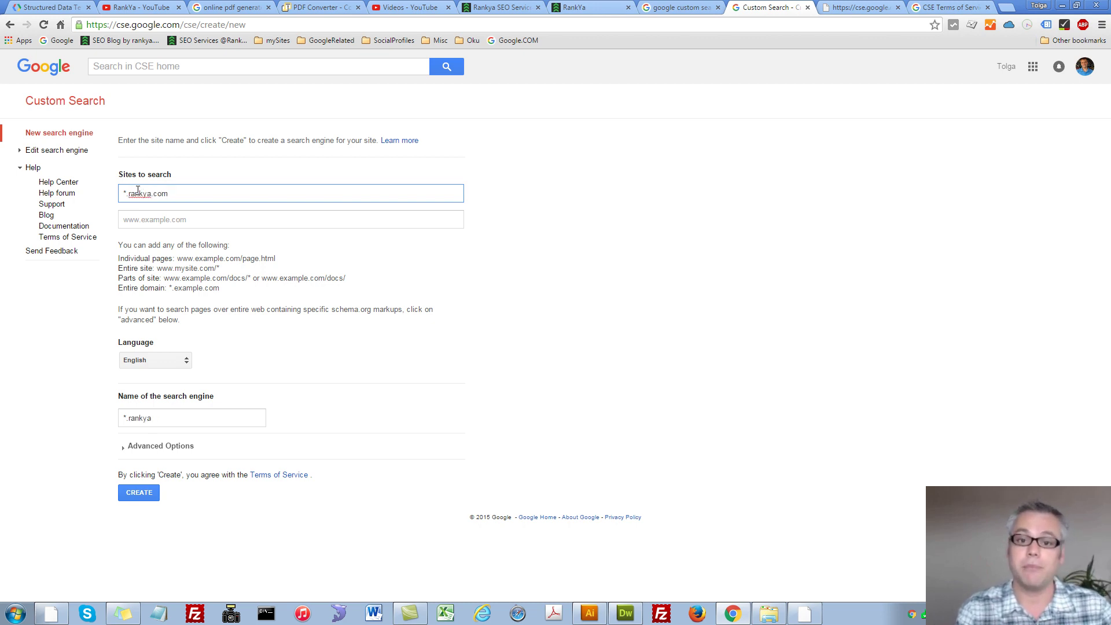
pyautogui.click(137, 220)
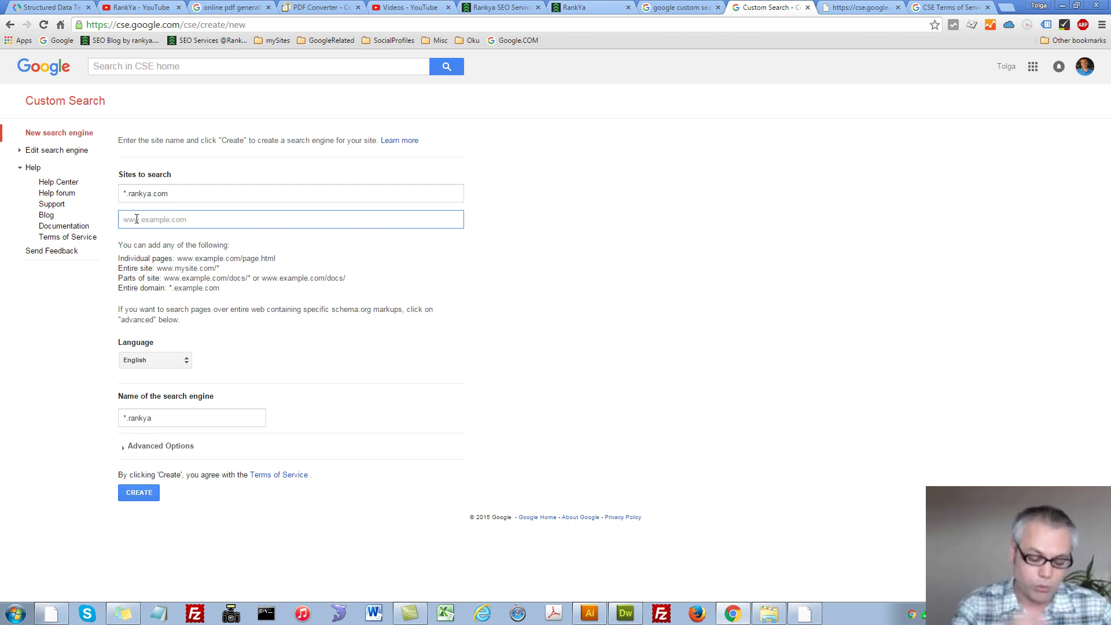
pyautogui.write('*')
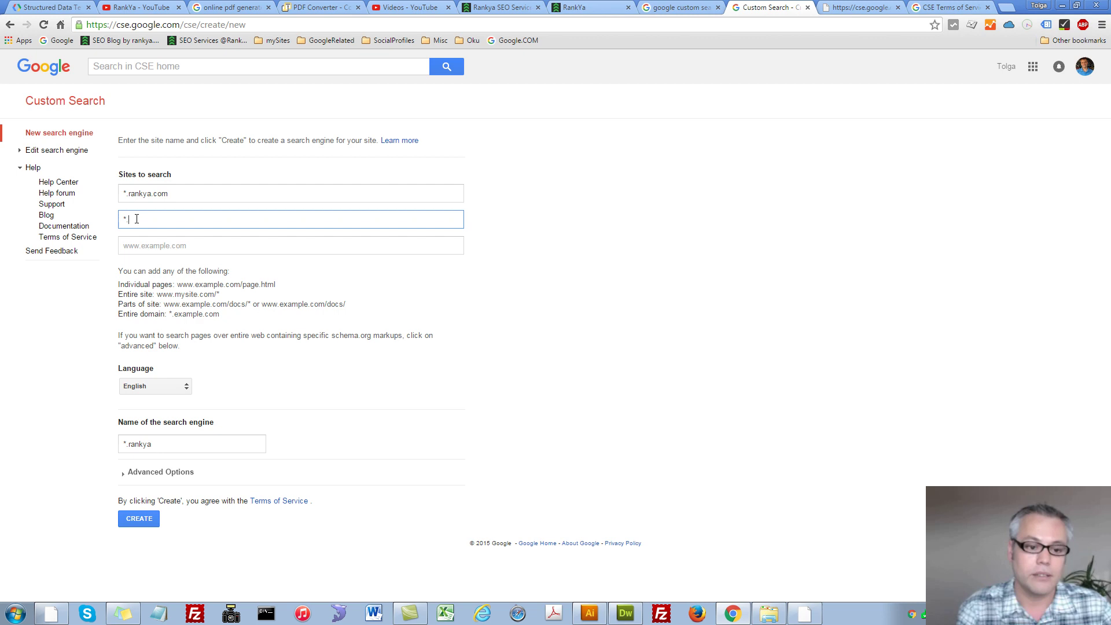
pyautogui.write('.rankya.')
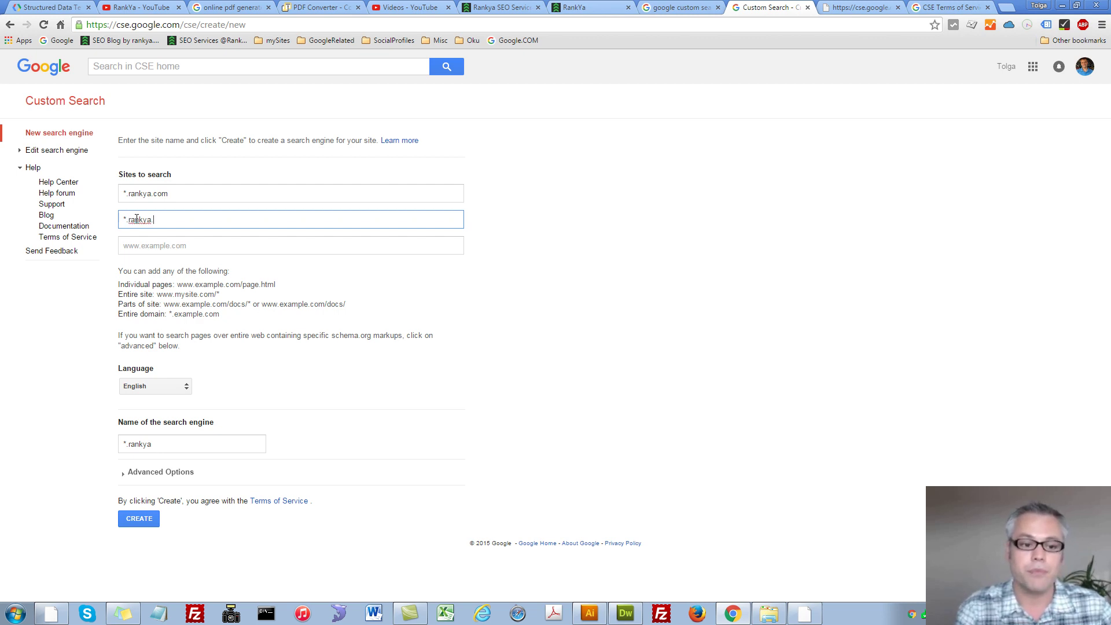
pyautogui.write('com.au')
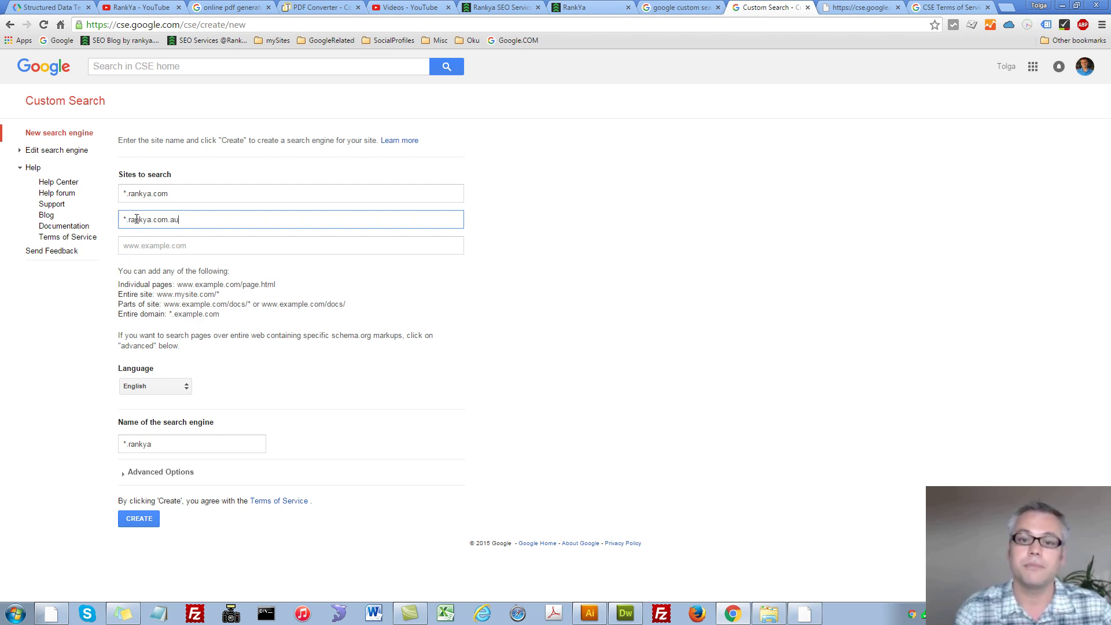
pyautogui.moveTo(198, 219); pyautogui.dragTo(113, 219)
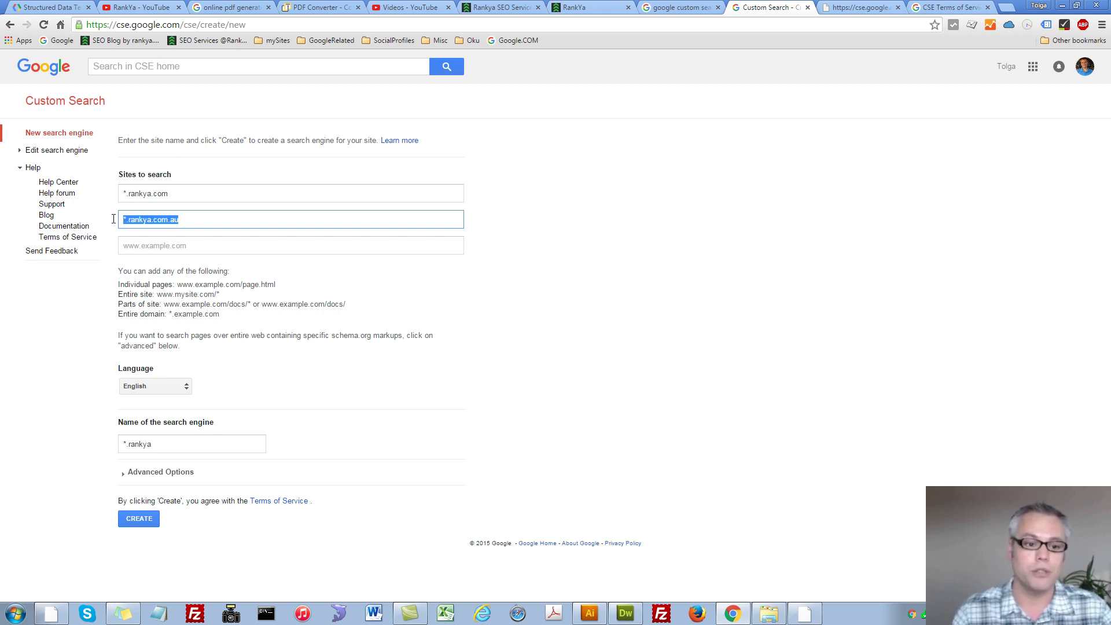
pyautogui.press('BackSpace')
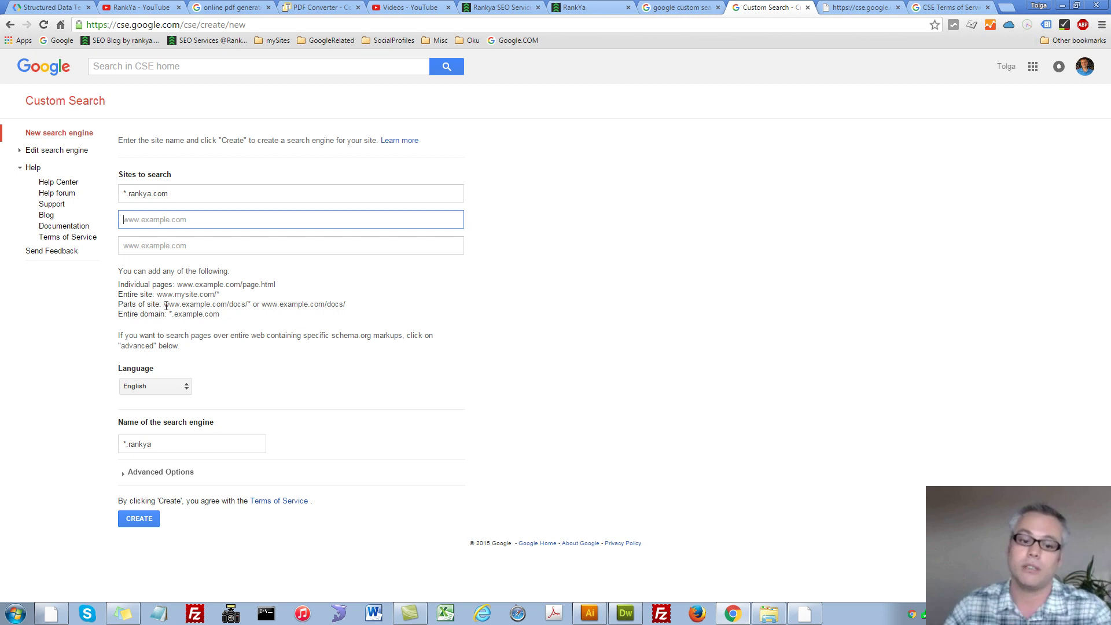
pyautogui.click(288, 305)
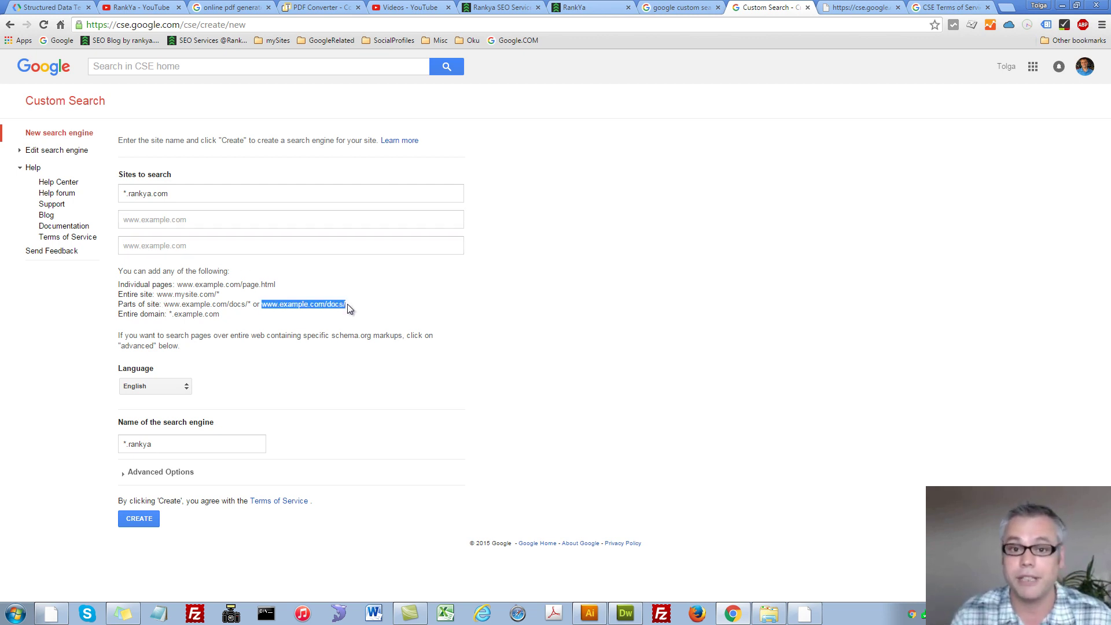
# Keep English as the search language and select the auto-filled engine name for replacement
pyautogui.click(320, 394)
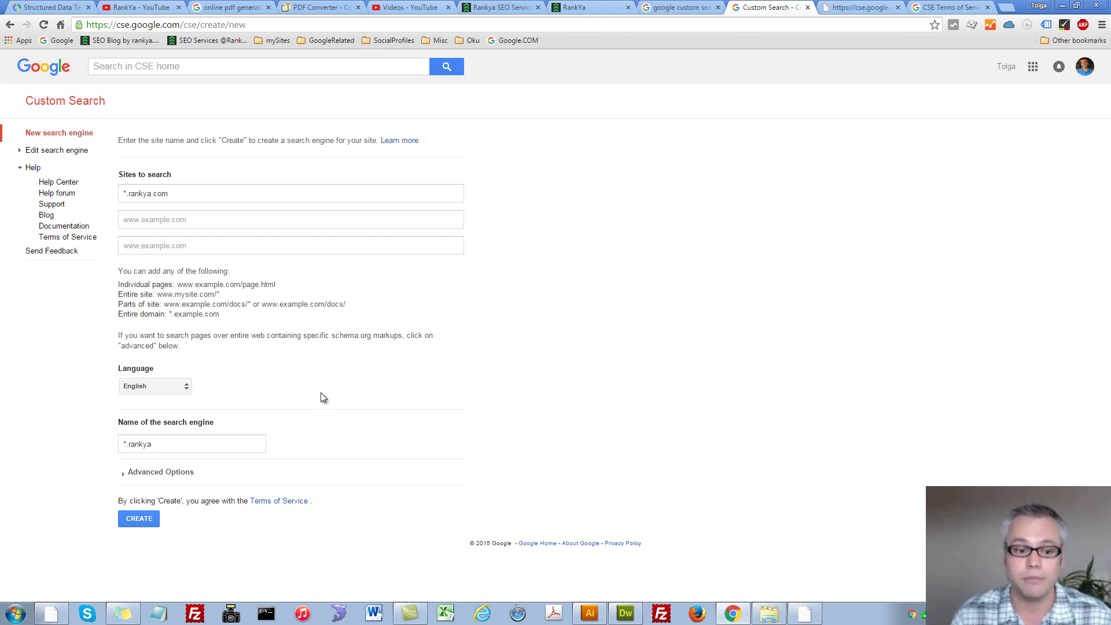
pyautogui.click(186, 388)
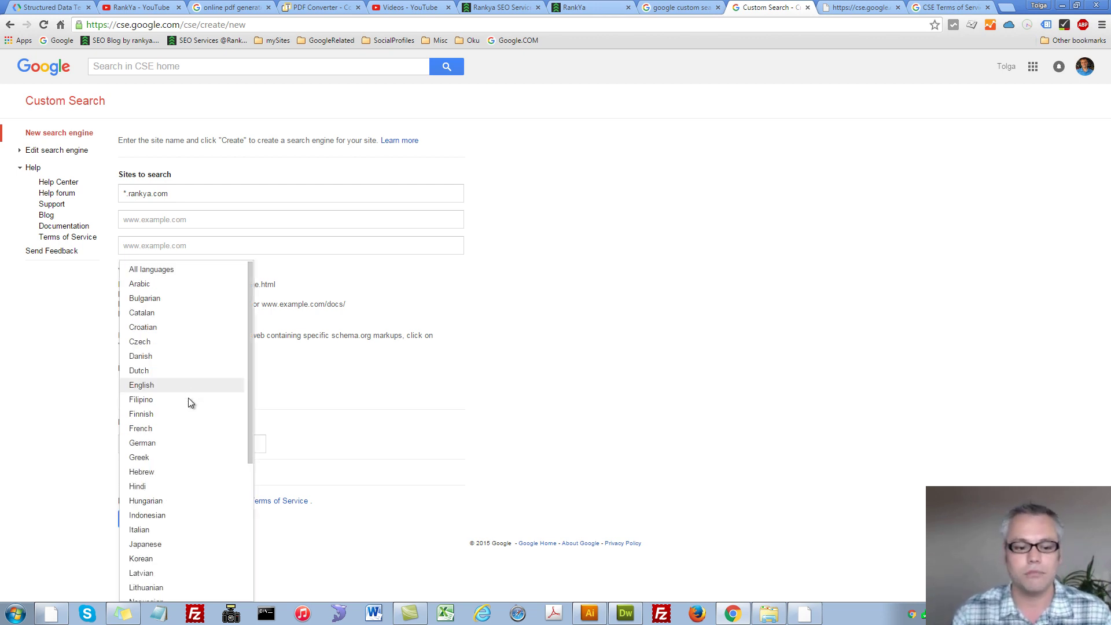
pyautogui.click(139, 385)
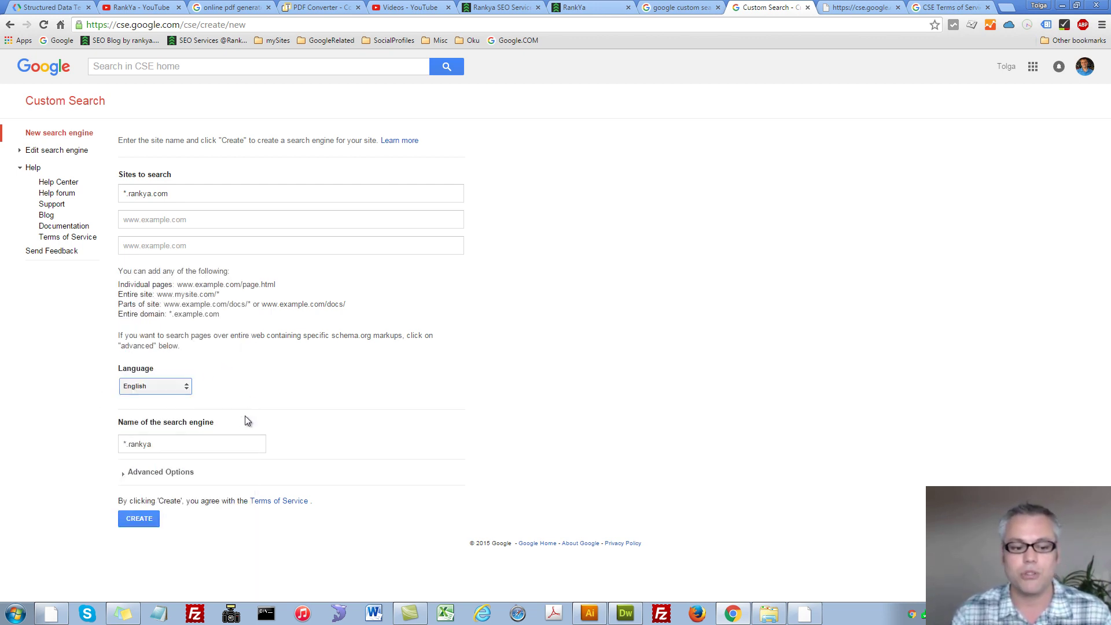
pyautogui.moveTo(201, 444); pyautogui.dragTo(120, 444)
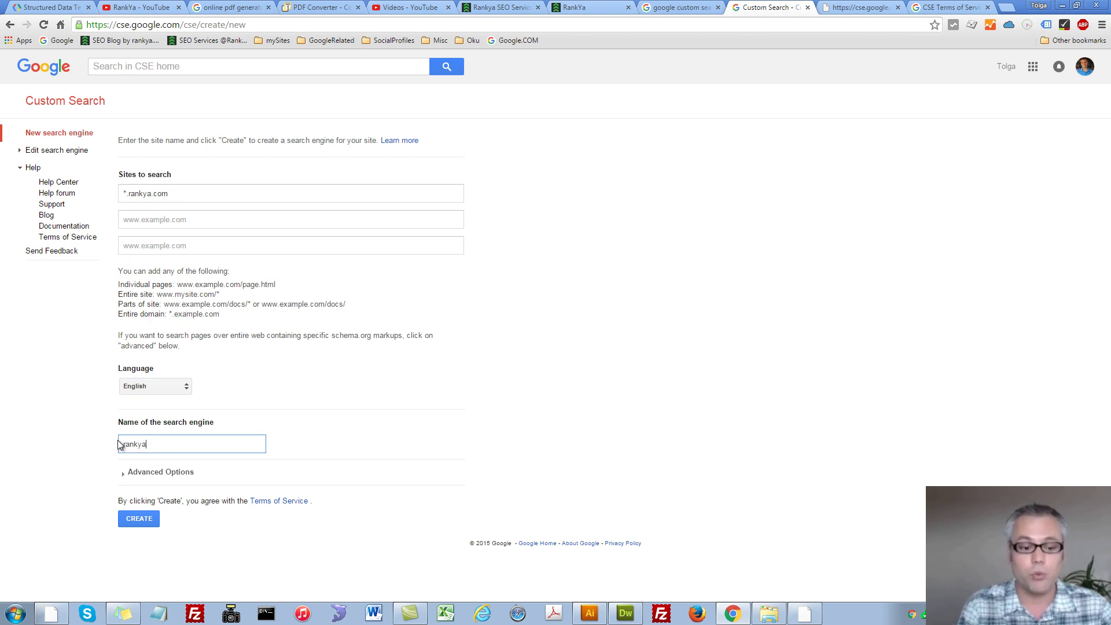
pyautogui.click(131, 471)
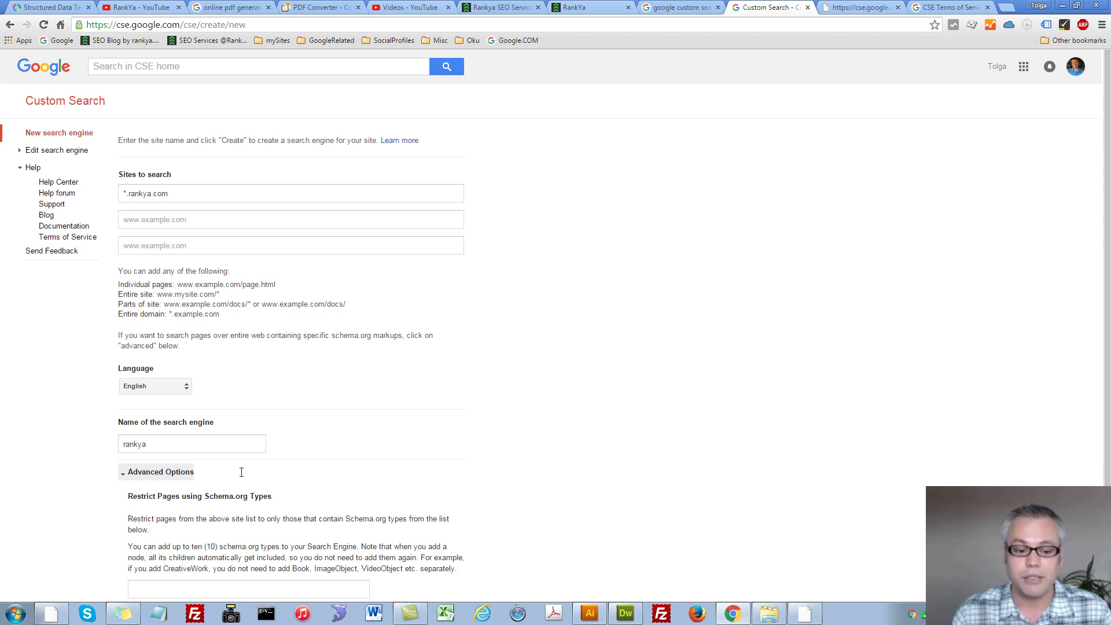
pyautogui.scroll(-2, 249, 504)
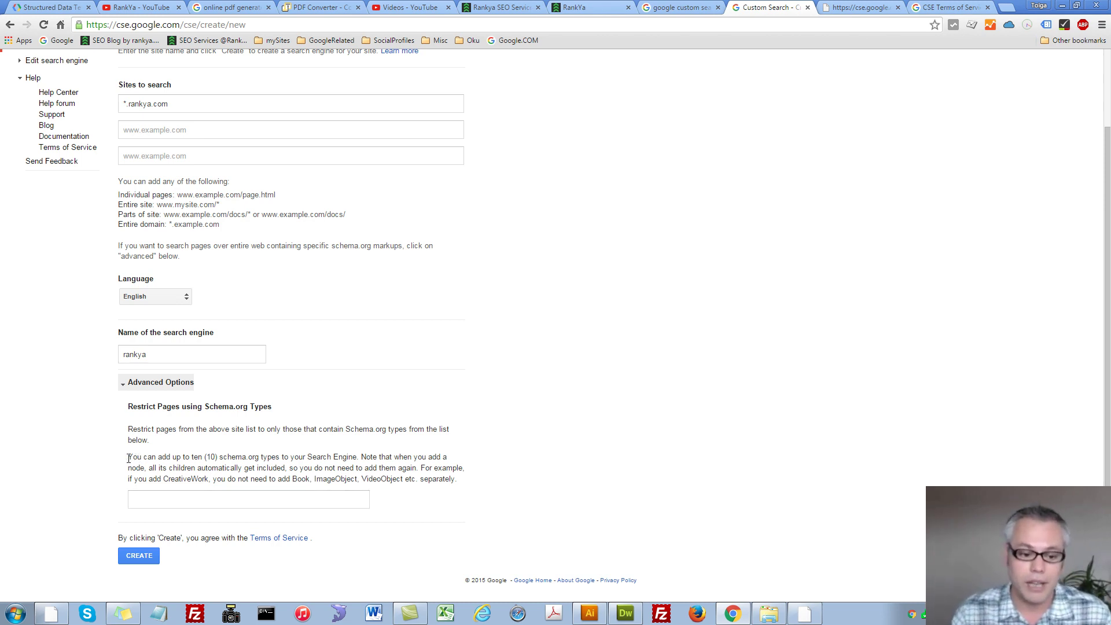
pyautogui.moveTo(128, 457); pyautogui.dragTo(260, 458)
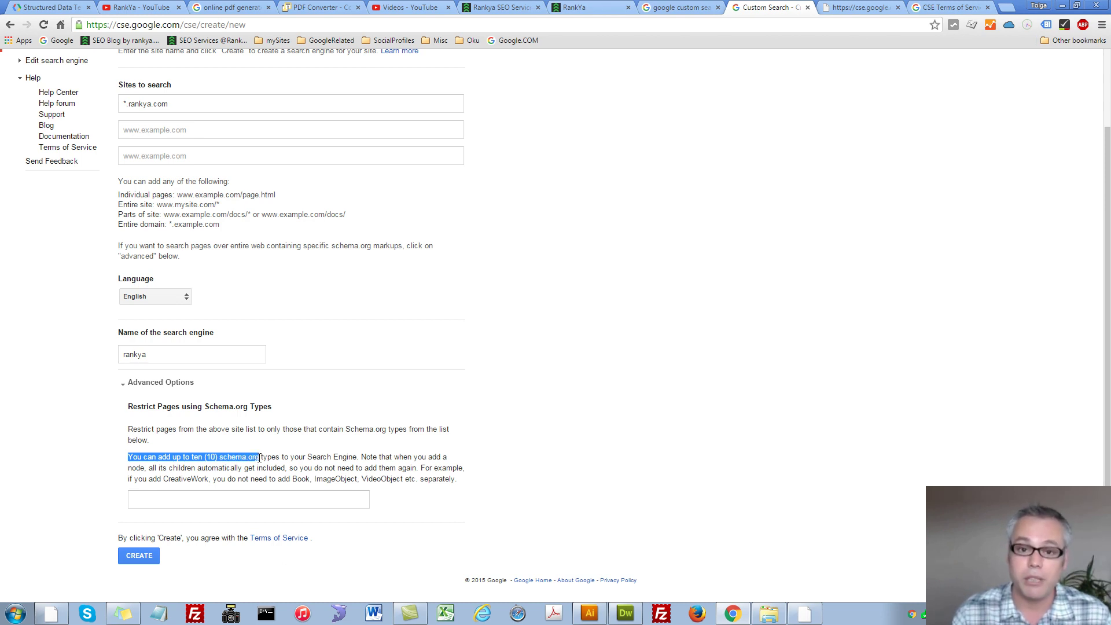
pyautogui.click(263, 457)
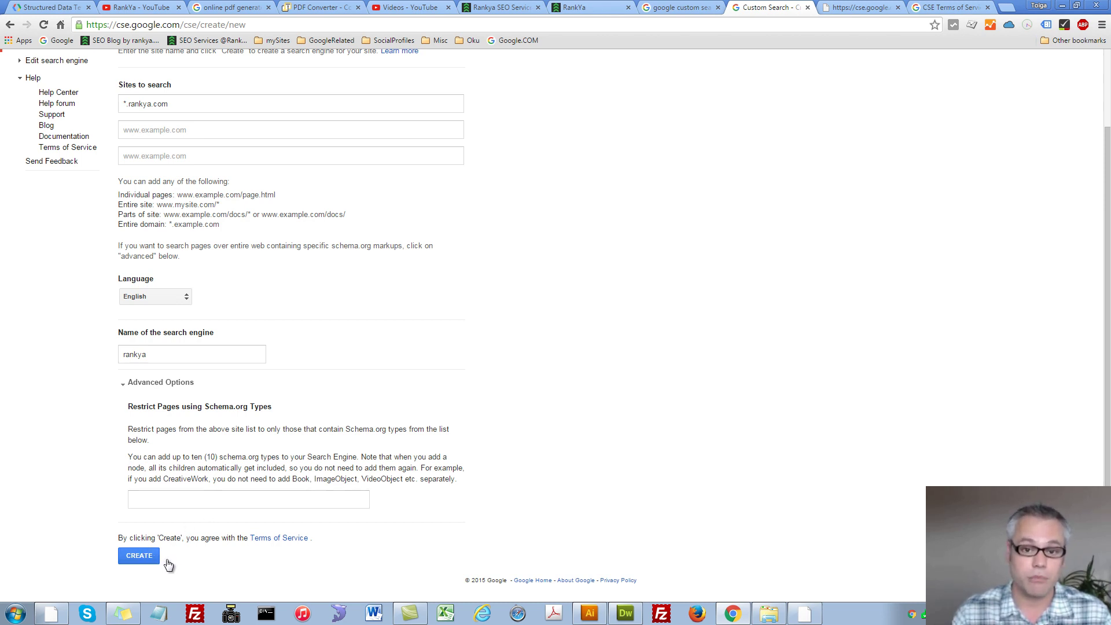
# Open the CSE Terms of Service in a new tab and highlight its heading
pyautogui.rightClick(265, 543)
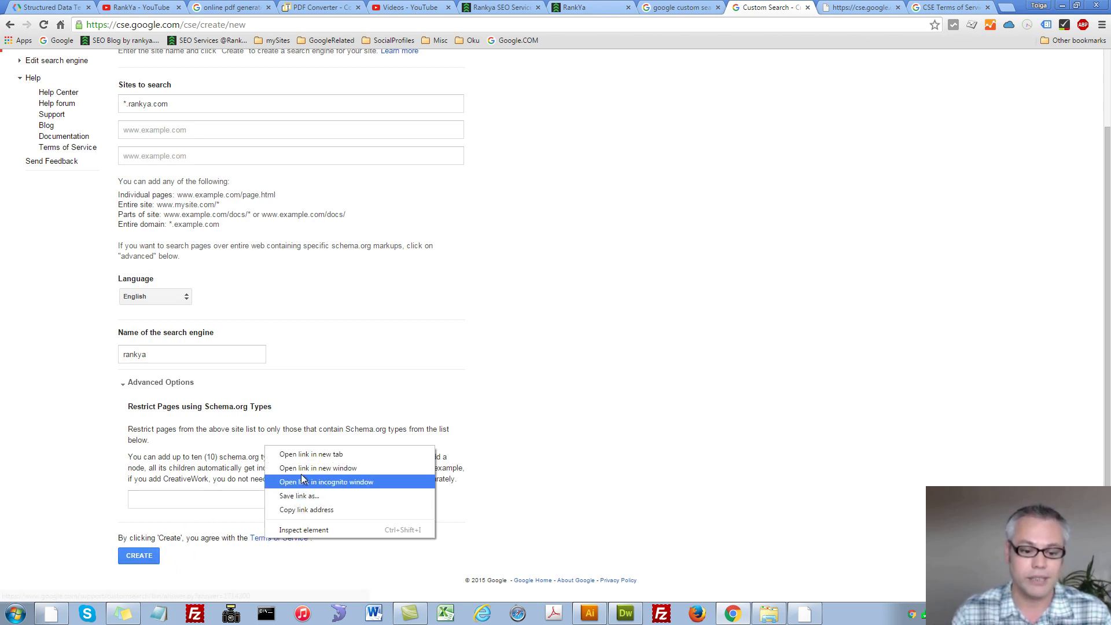
pyautogui.click(298, 453)
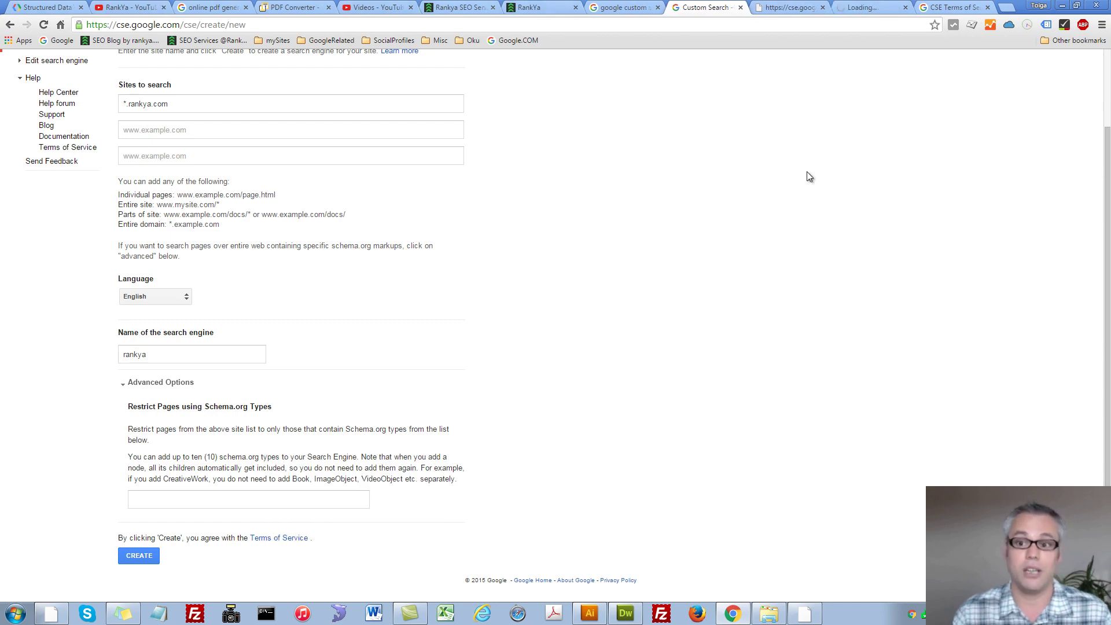
pyautogui.click(856, 9)
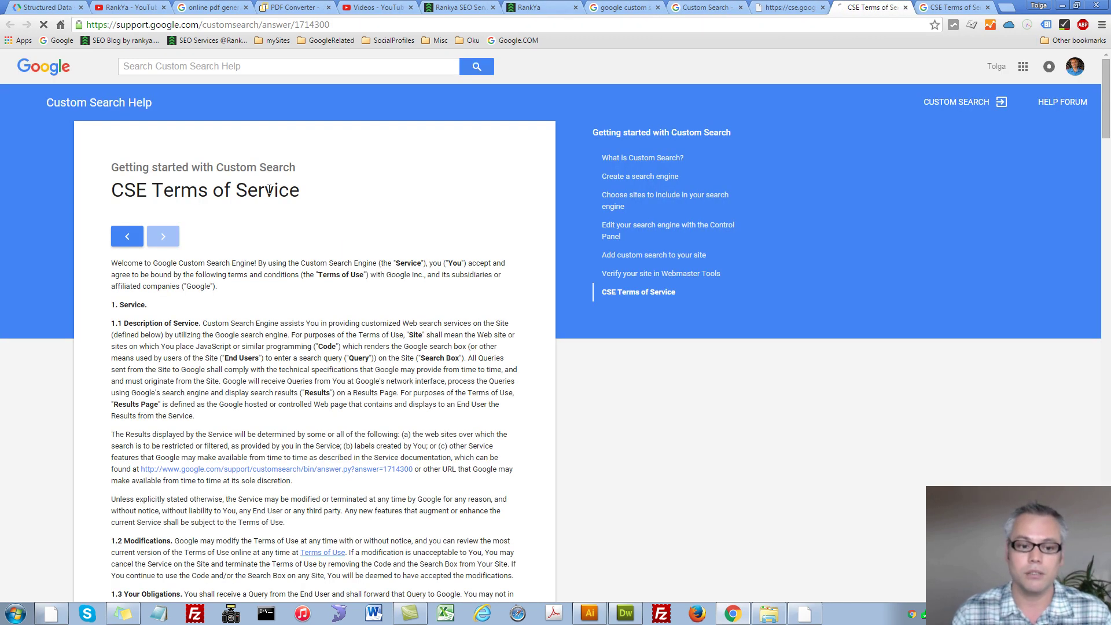
pyautogui.moveTo(152, 191); pyautogui.dragTo(330, 193)
pyautogui.click(728, 172)
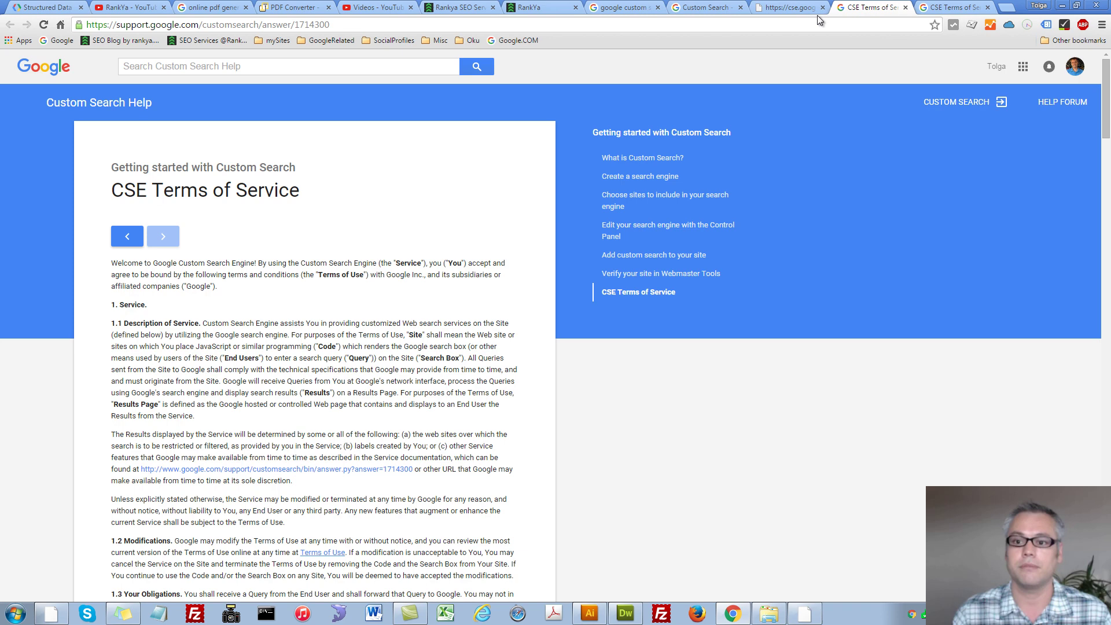
# Return to the new engine form and expand the Edit search engine list
pyautogui.click(705, 7)
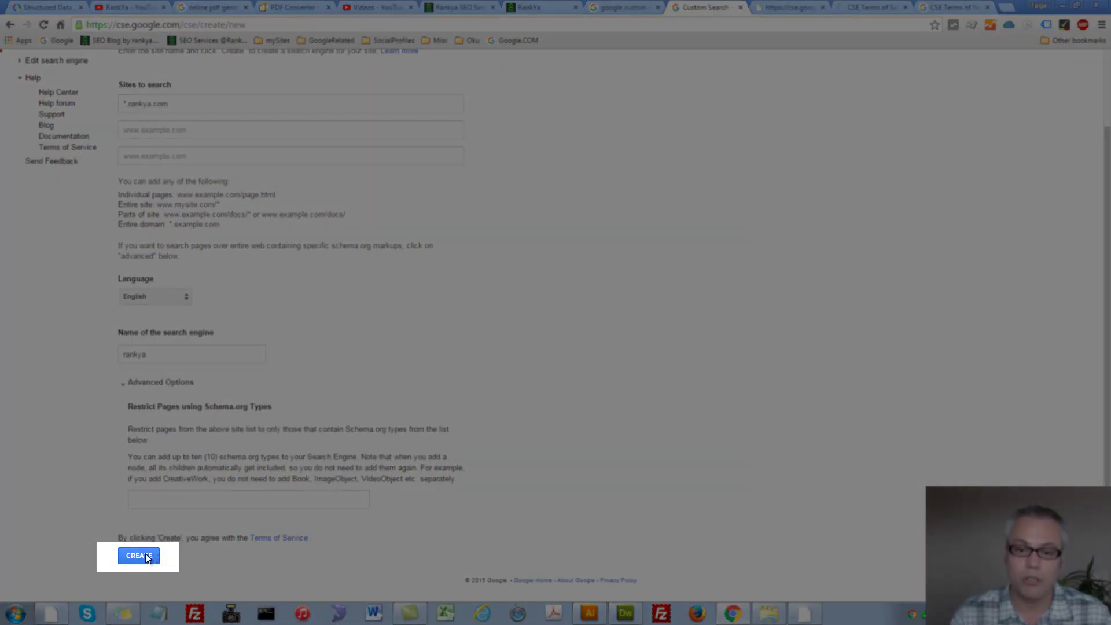
pyautogui.scroll(3, 363, 370)
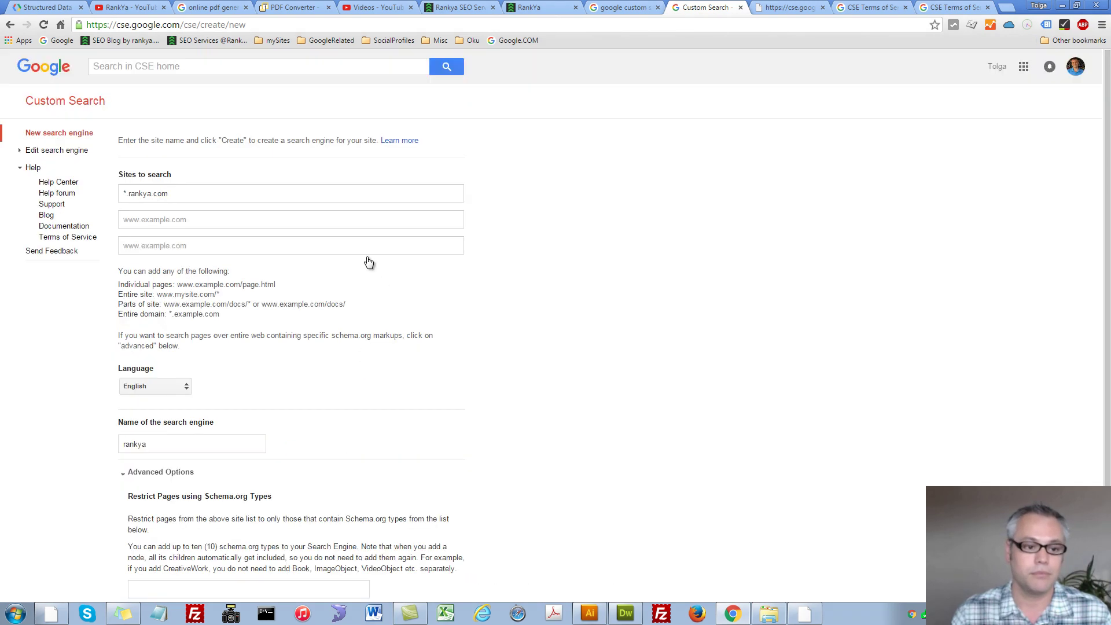
pyautogui.click(47, 152)
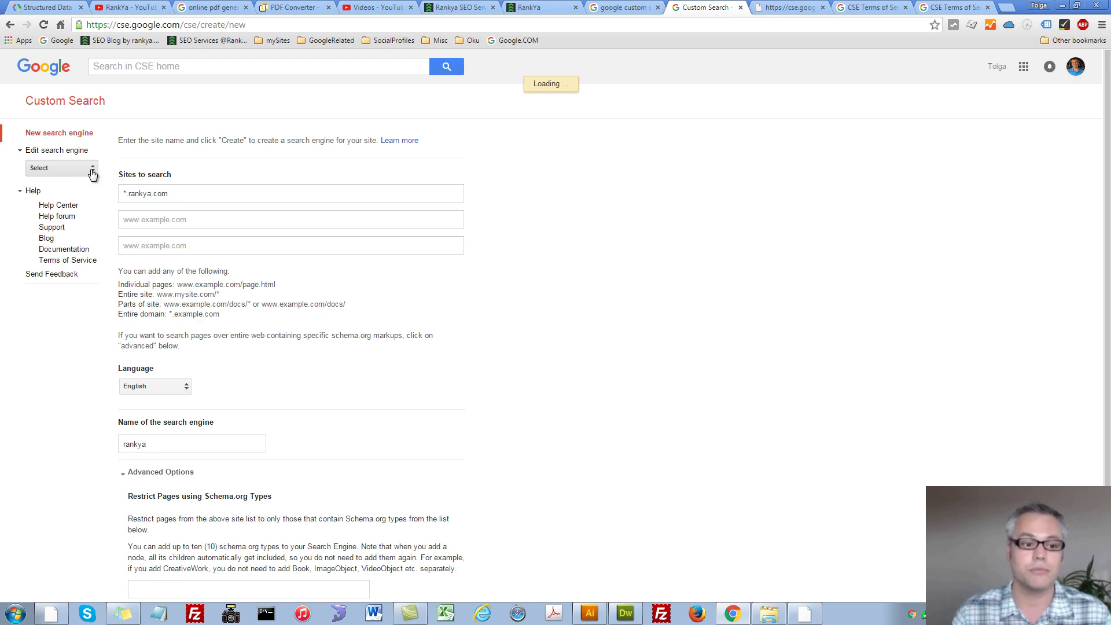
# Open the rankya engine for editing and select its name on Setup > Basics
pyautogui.click(90, 170)
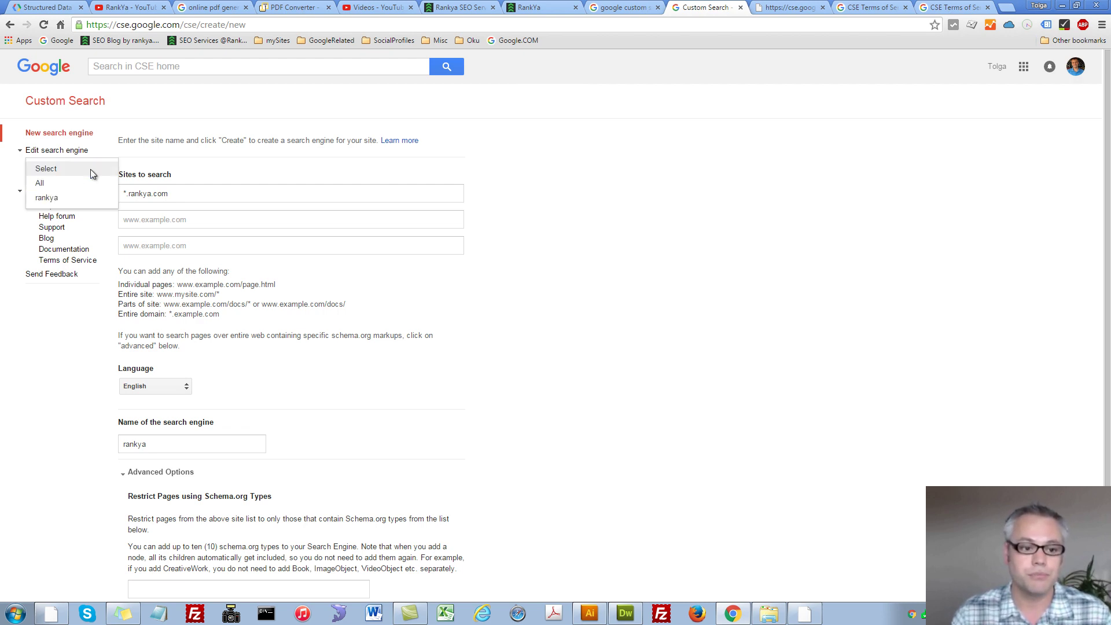
pyautogui.click(47, 197)
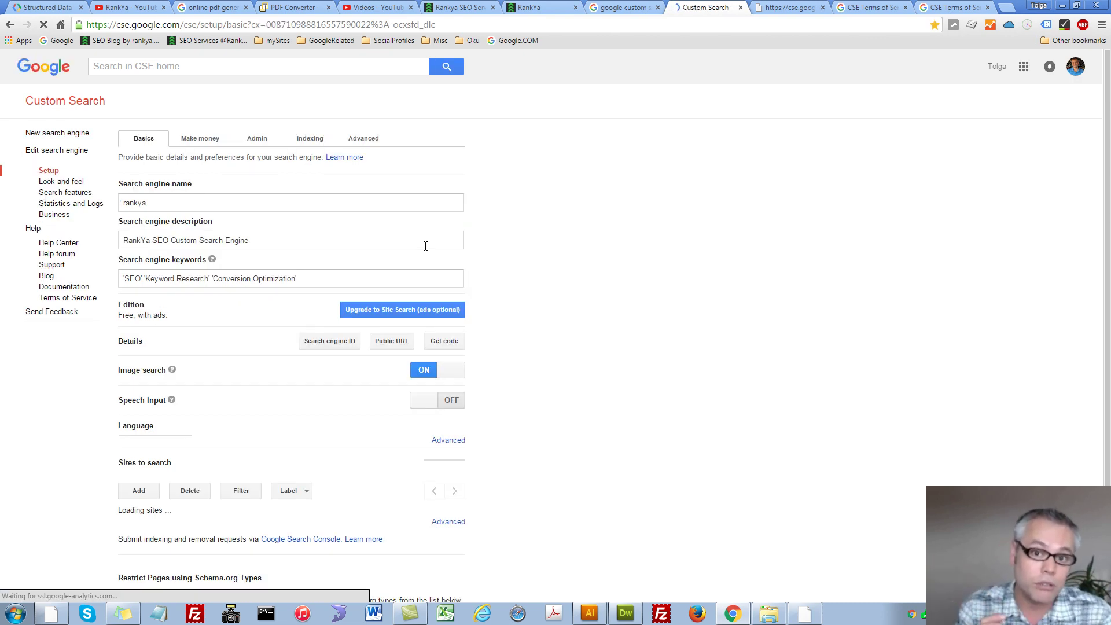
pyautogui.click(151, 204)
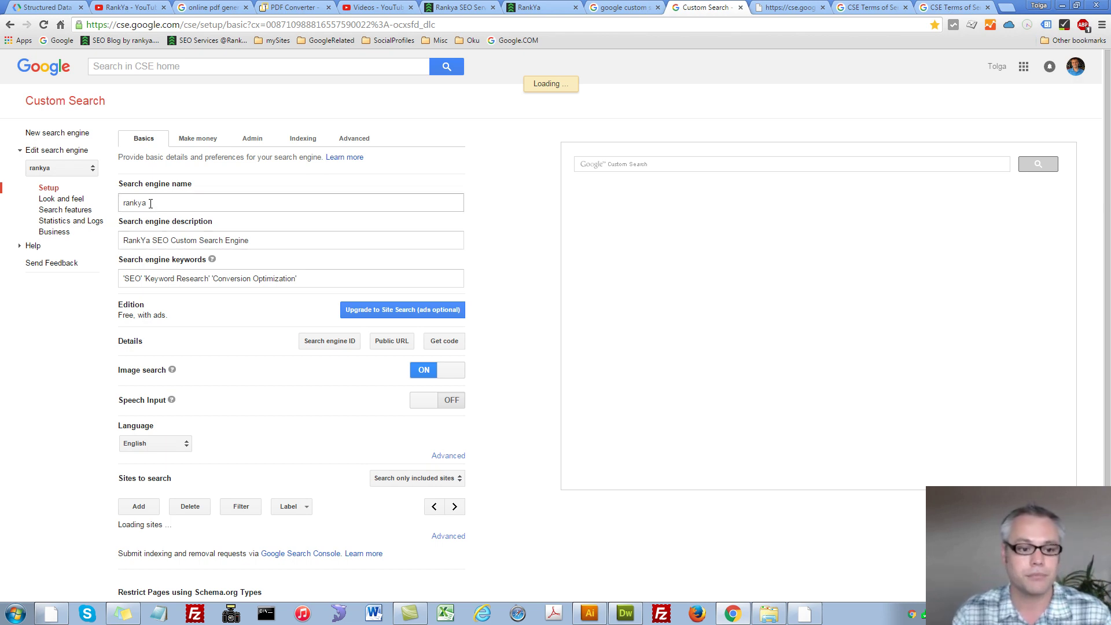
pyautogui.doubleClick(152, 203)
# Review the rankya engine's description and keywords by selecting their text
pyautogui.click(271, 236)
pyautogui.moveTo(271, 236); pyautogui.dragTo(122, 240)
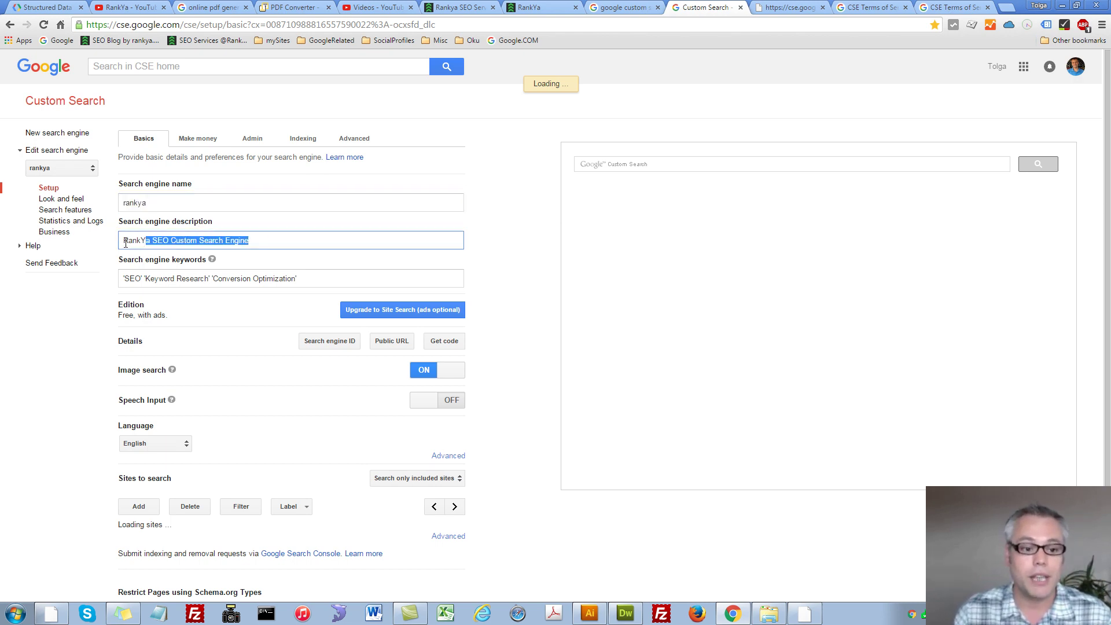
pyautogui.click(191, 279)
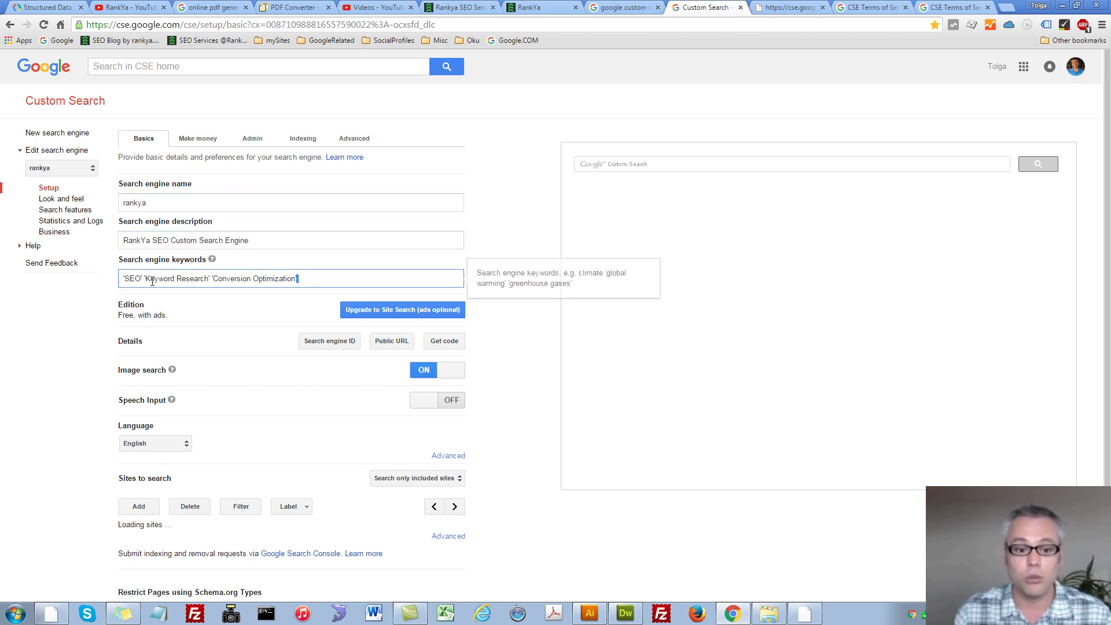
pyautogui.tripleClick(275, 280)
pyautogui.click(250, 278)
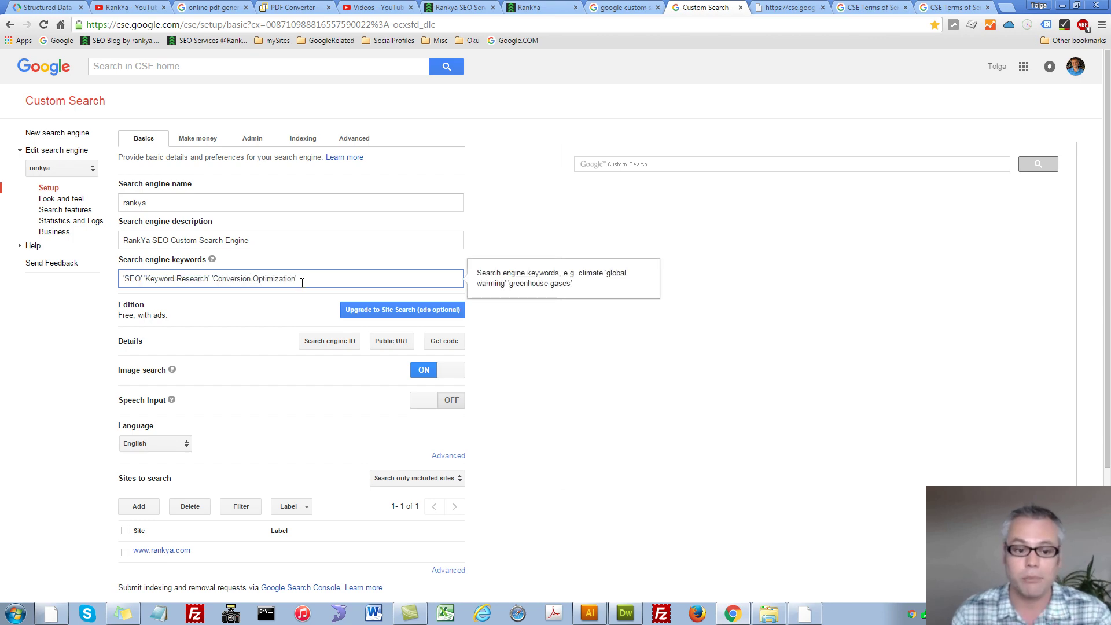
pyautogui.moveTo(310, 281); pyautogui.dragTo(102, 284)
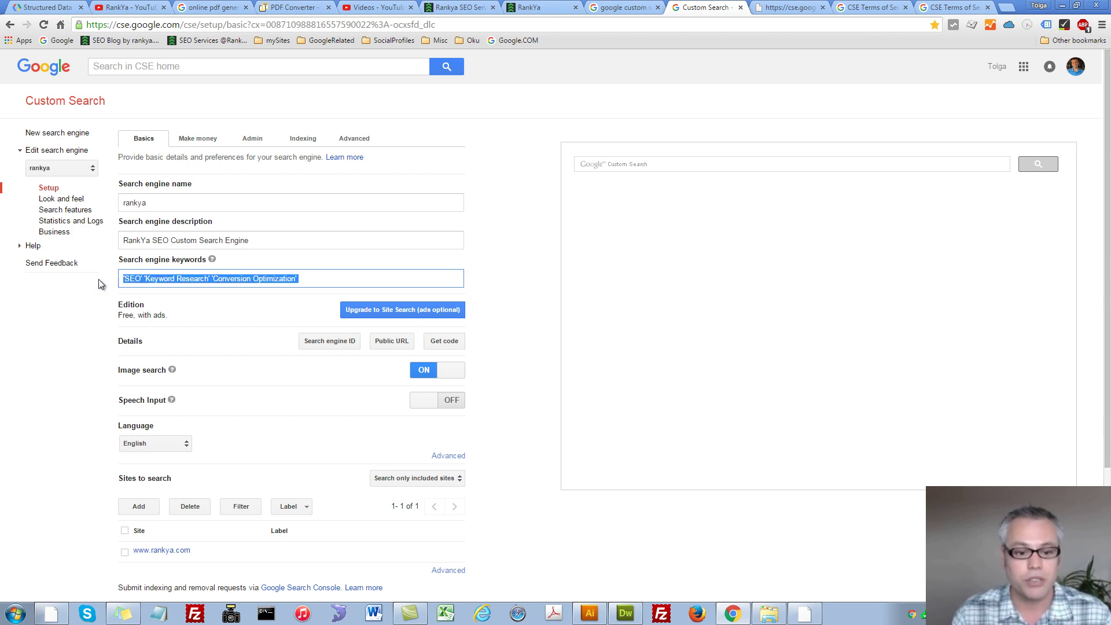
pyautogui.click(228, 280)
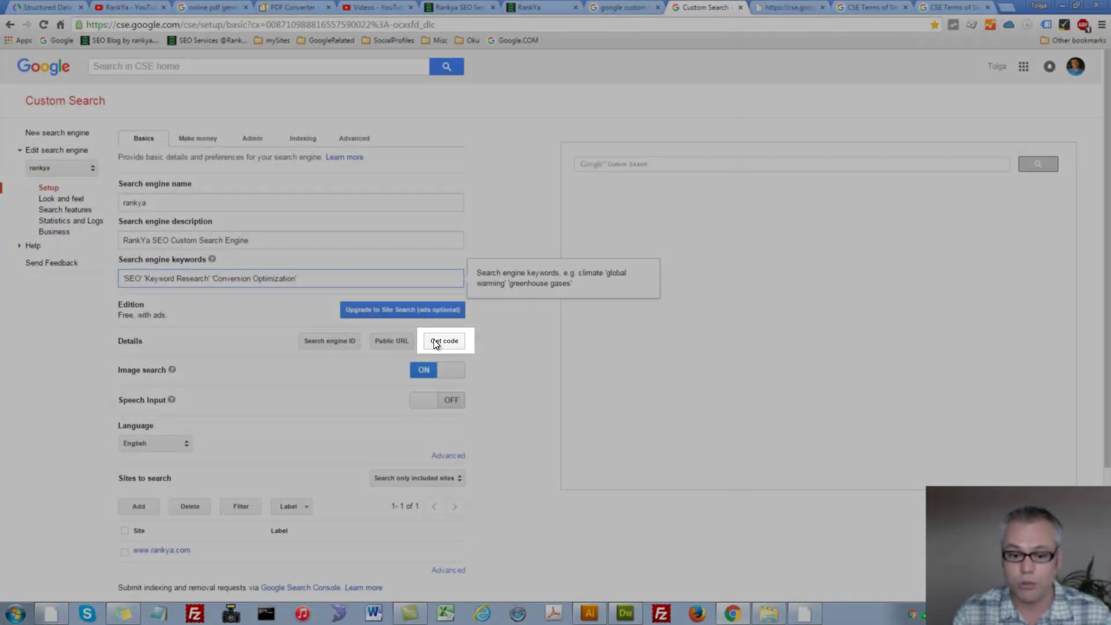
# Copy the rankya engine's embed code from Get code, checking it on rankya.com
pyautogui.click(444, 343)
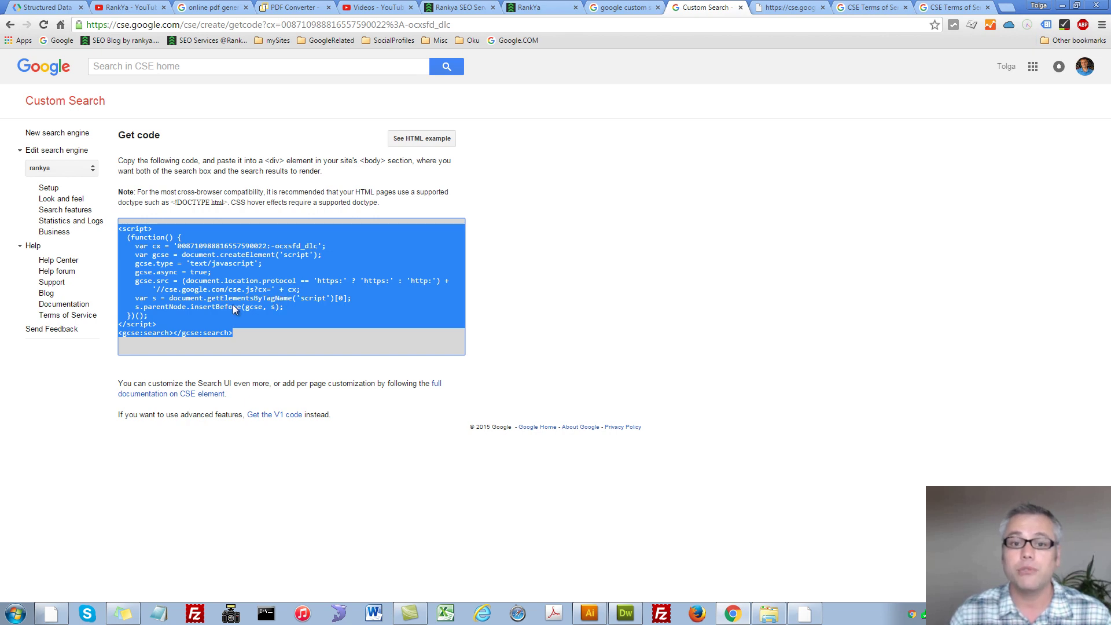
pyautogui.rightClick(213, 286)
pyautogui.click(230, 295)
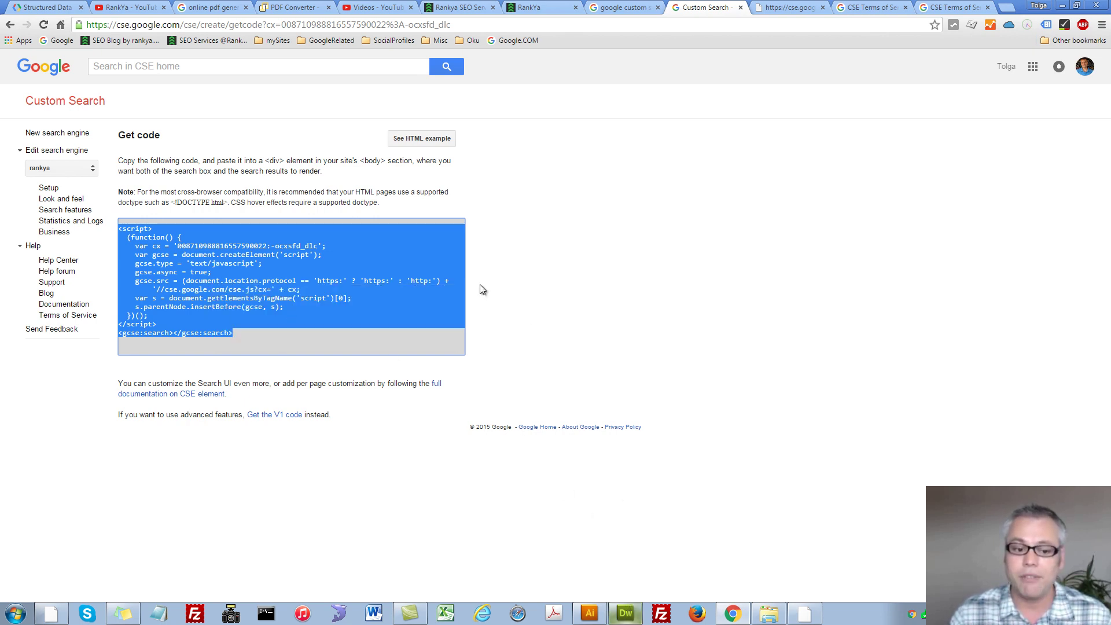
pyautogui.click(536, 5)
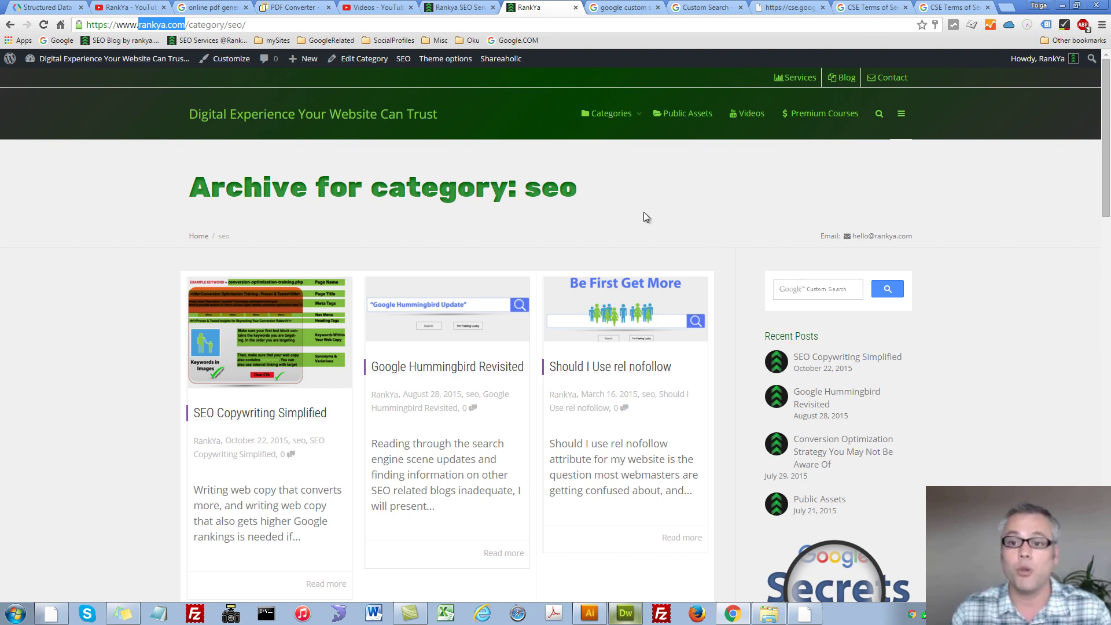
pyautogui.click(717, 7)
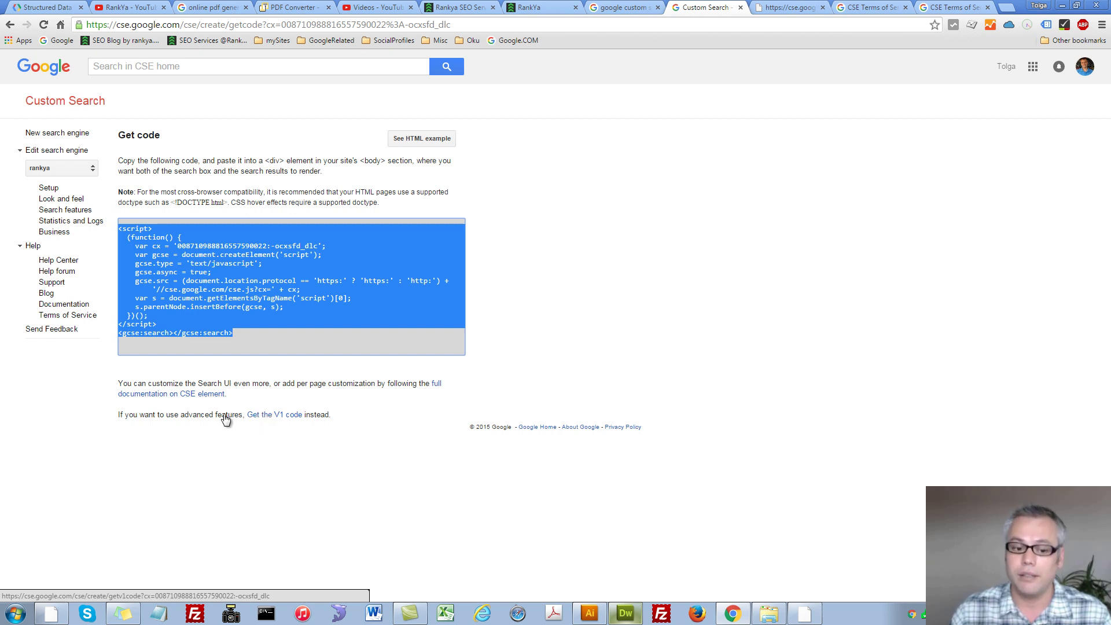
# Copy the older V1 embed code and view the HTML example of where it goes
pyautogui.click(274, 416)
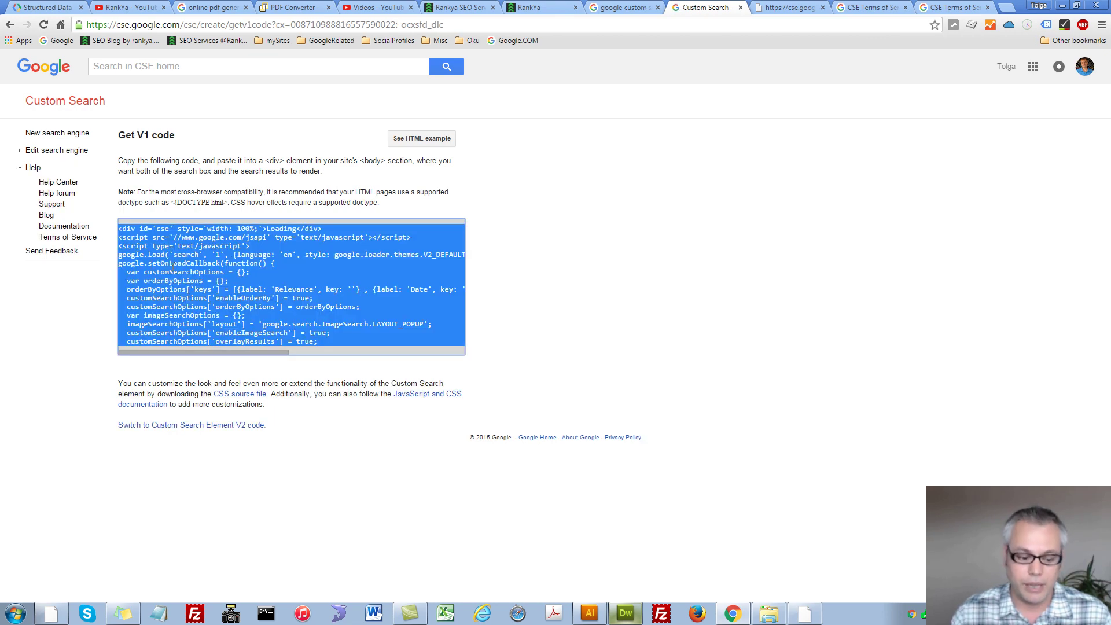
pyautogui.rightClick(173, 266)
pyautogui.click(186, 274)
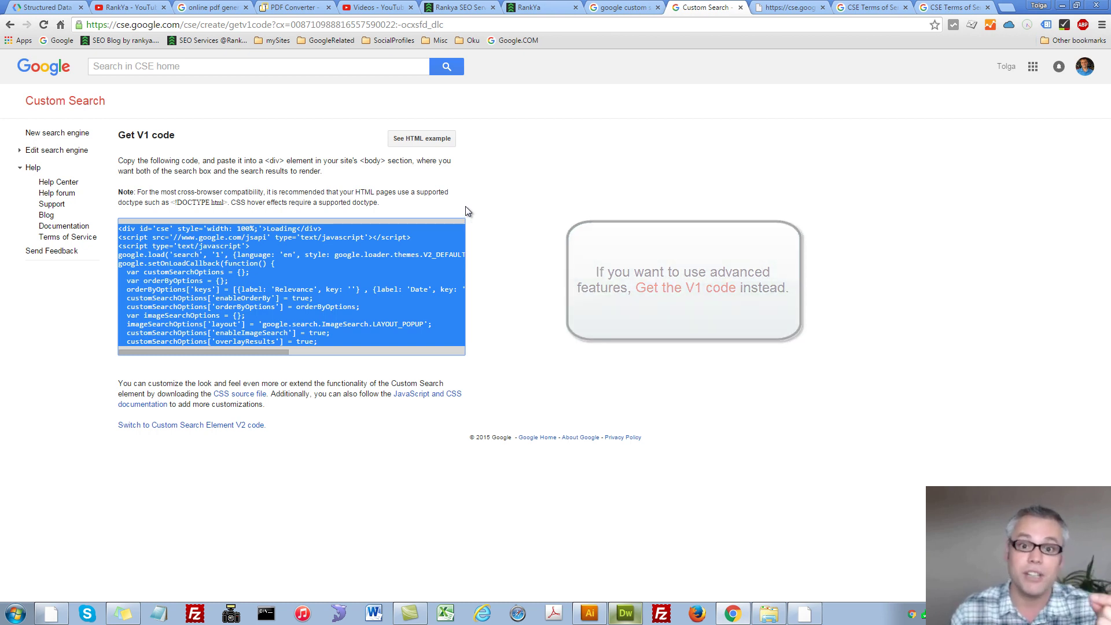
pyautogui.click(410, 142)
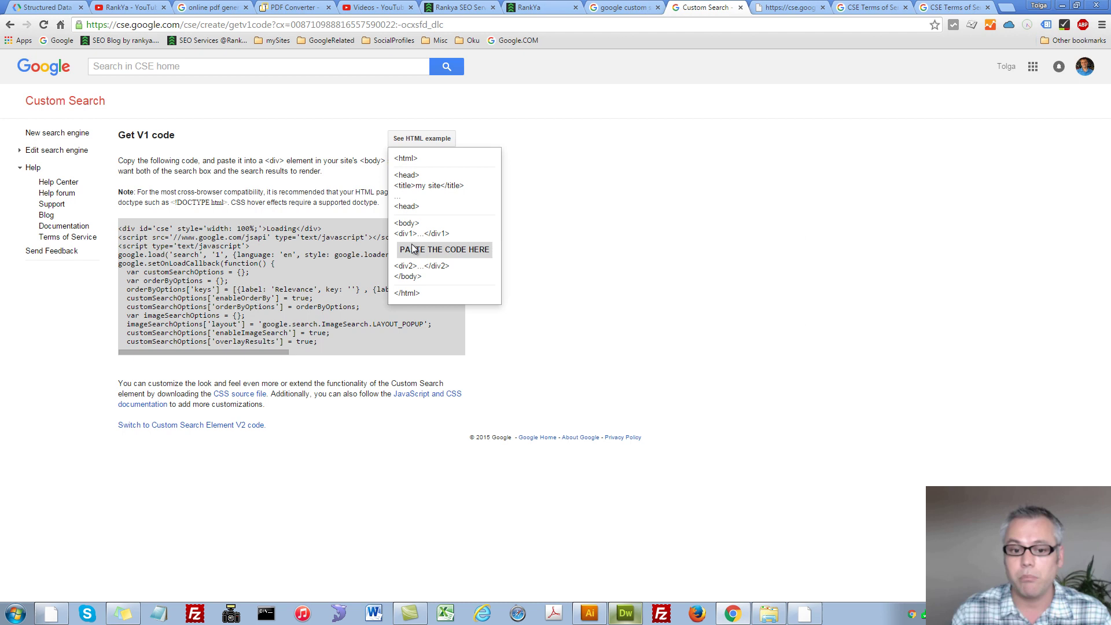
pyautogui.click(596, 231)
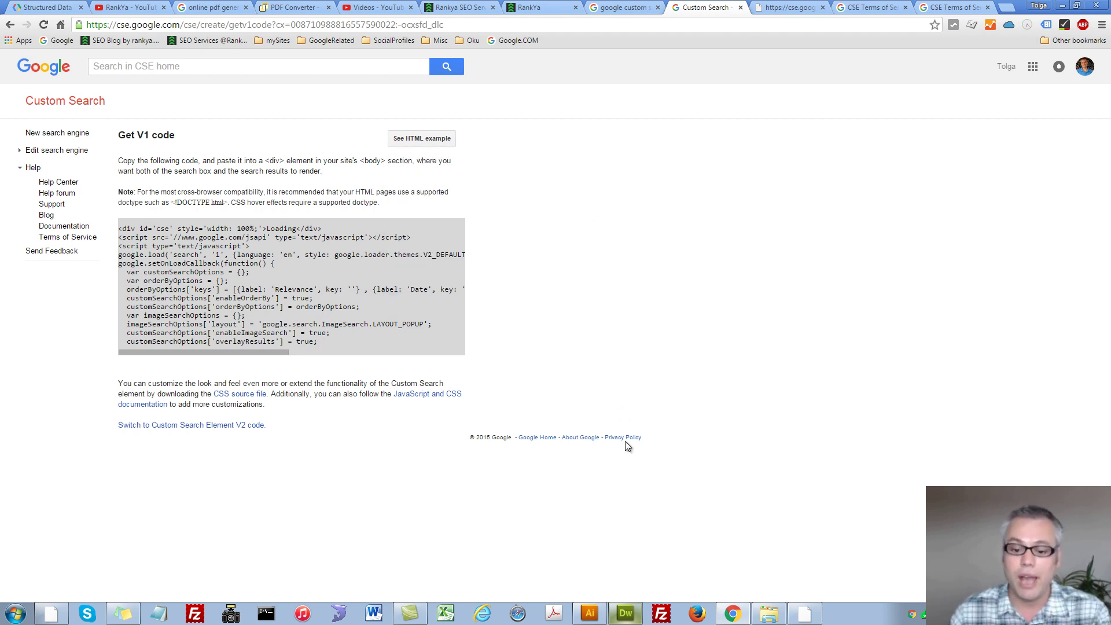
pyautogui.click(626, 615)
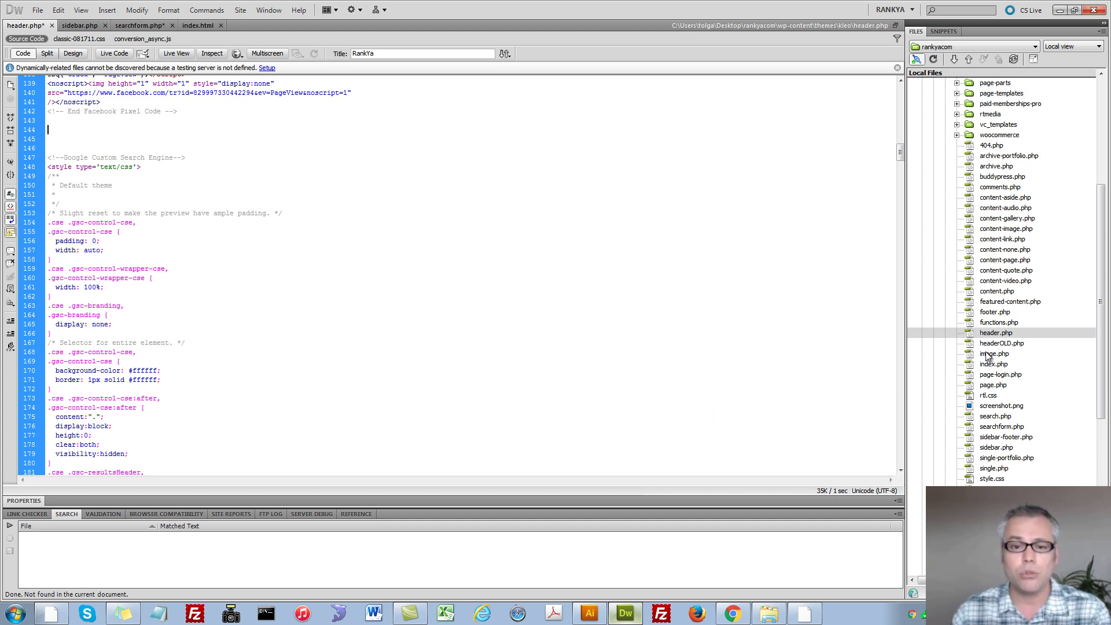
# Open searchform.php, then check the Loading placeholder in index.html's Design view
pyautogui.doubleClick(990, 431)
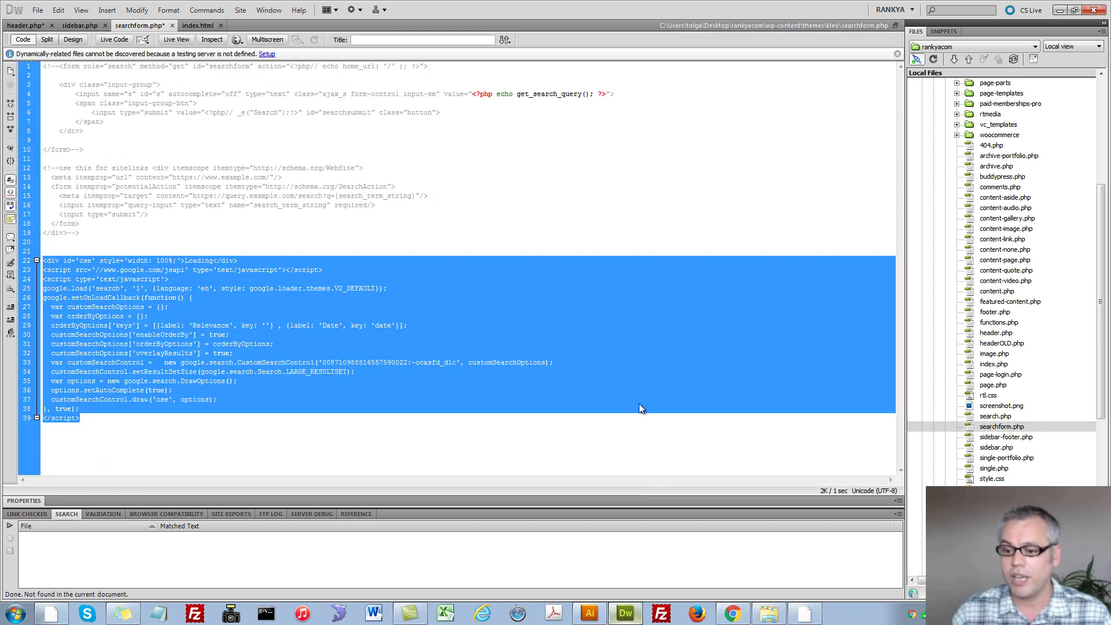
pyautogui.click(347, 413)
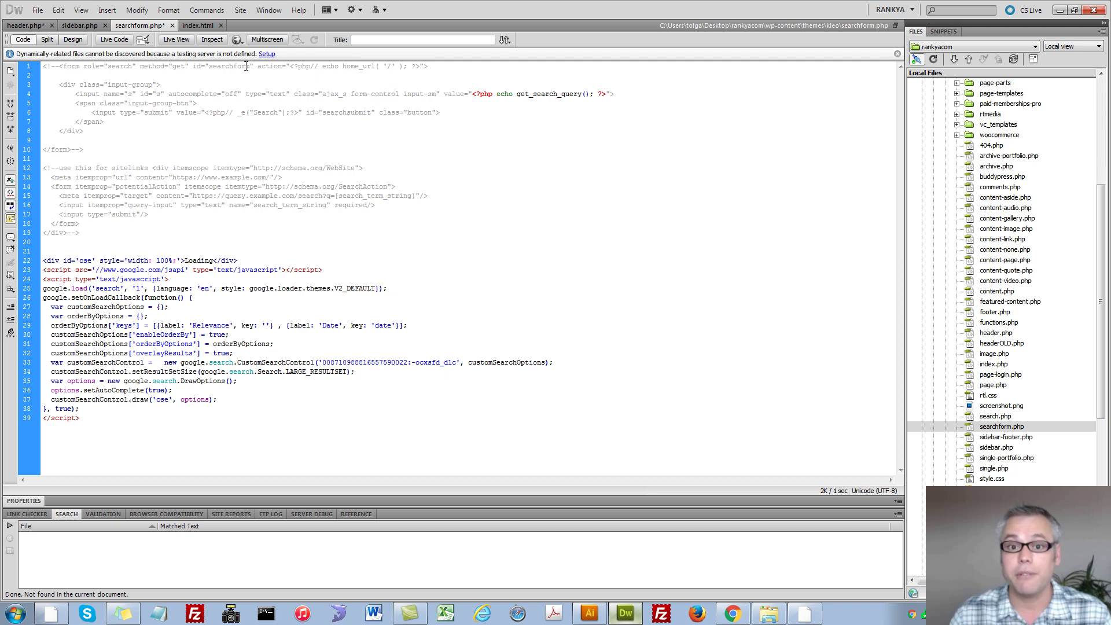
pyautogui.hotkey('ctrl', 'Tab')
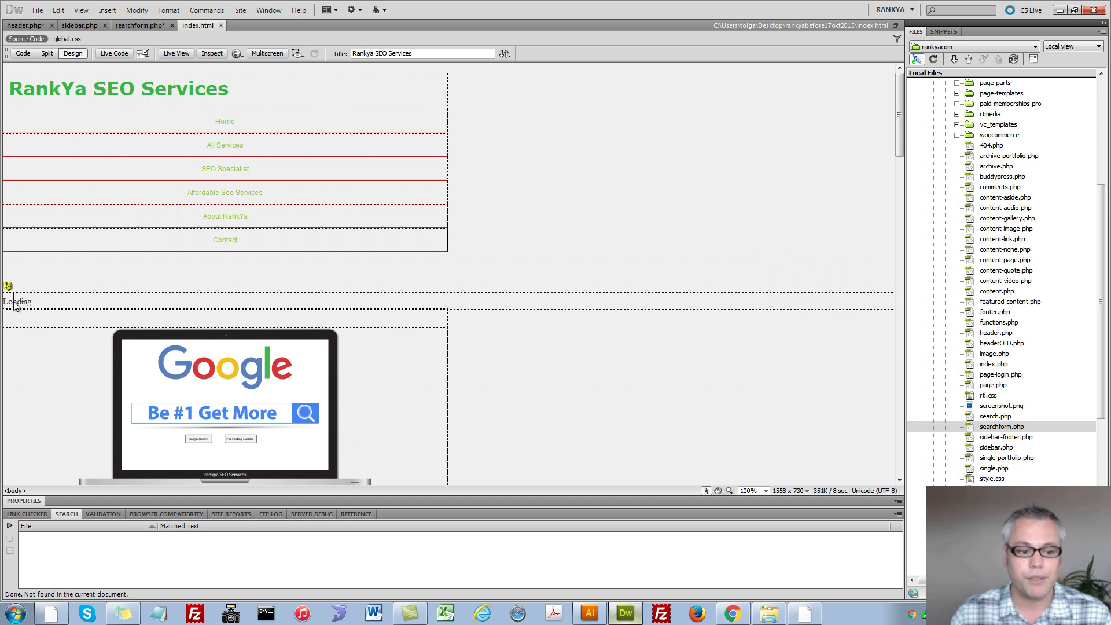
pyautogui.doubleClick(15, 302)
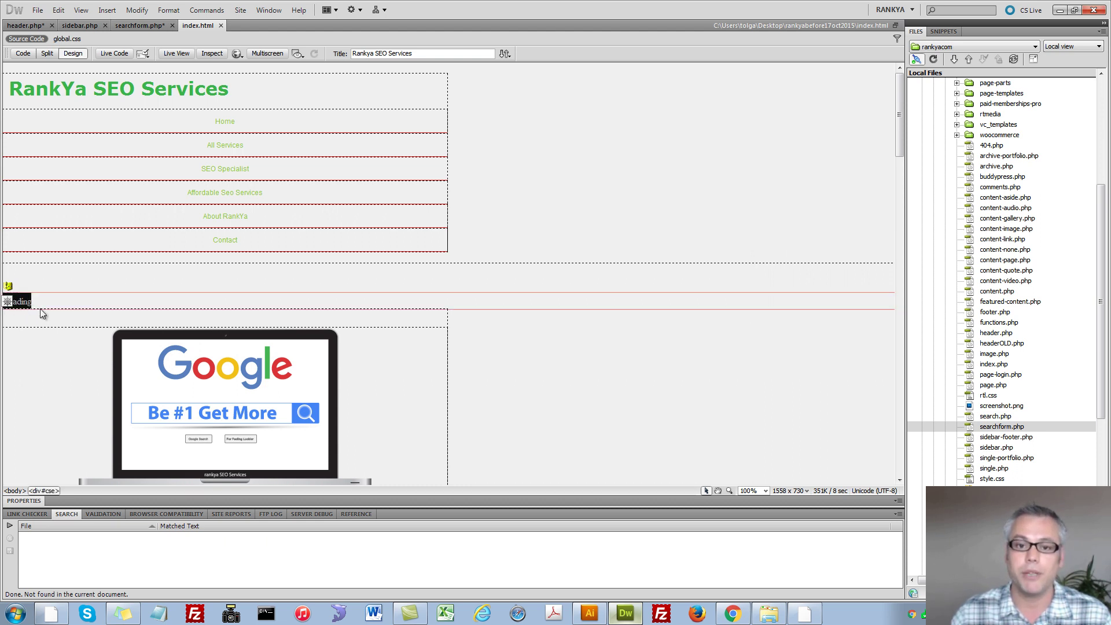
pyautogui.click(52, 313)
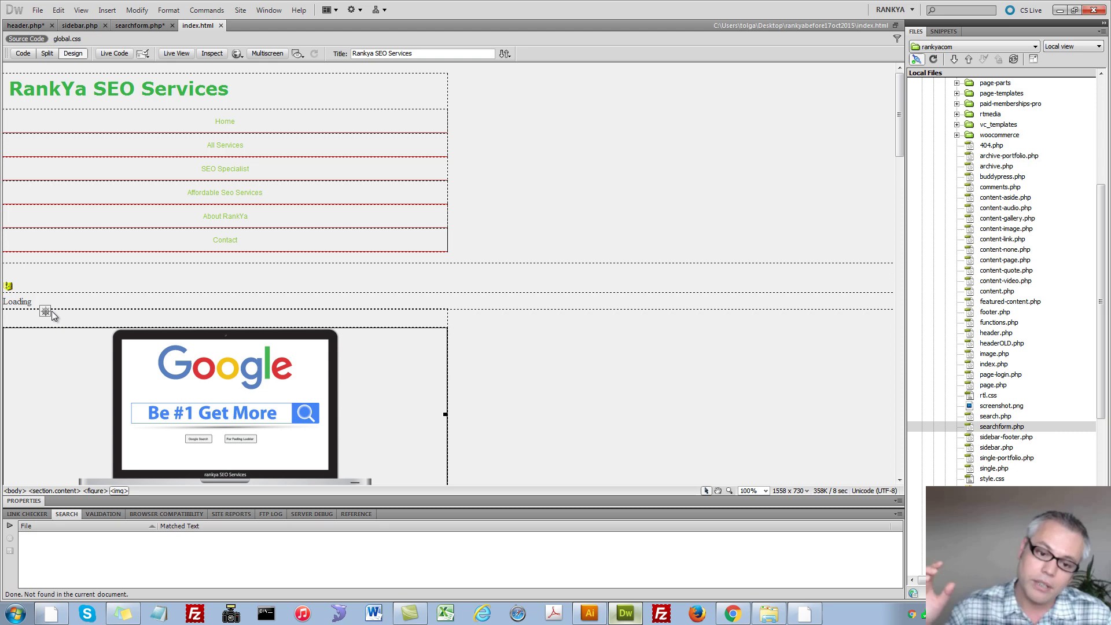
# Select the search code on lines 381–398 in index.html's Code view
pyautogui.click(23, 53)
pyautogui.moveTo(90, 342); pyautogui.dragTo(43, 184)
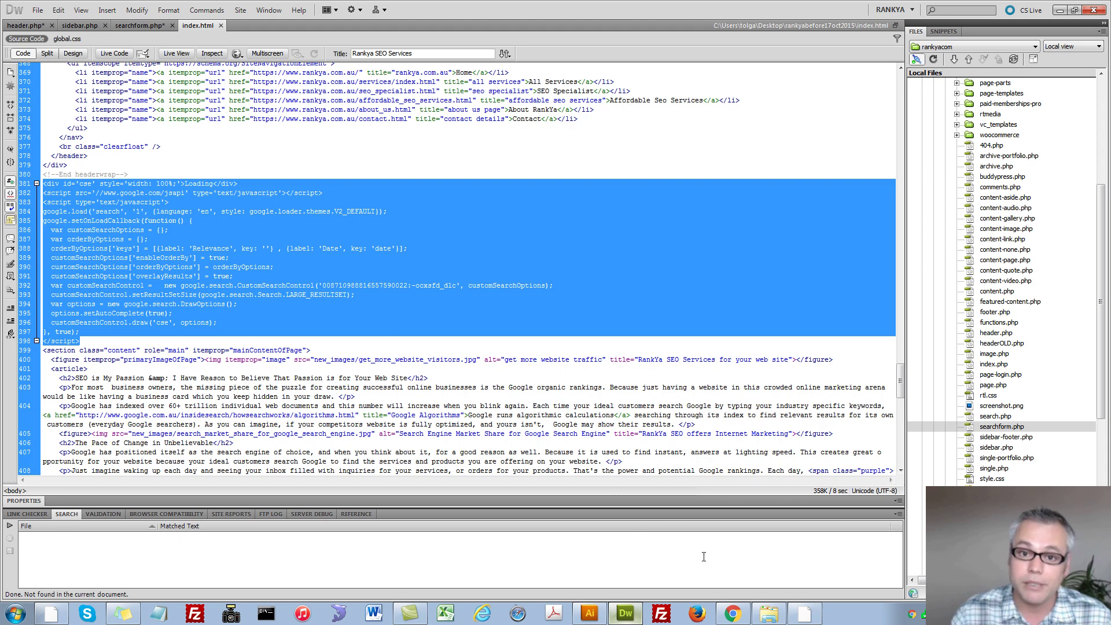
pyautogui.click(731, 611)
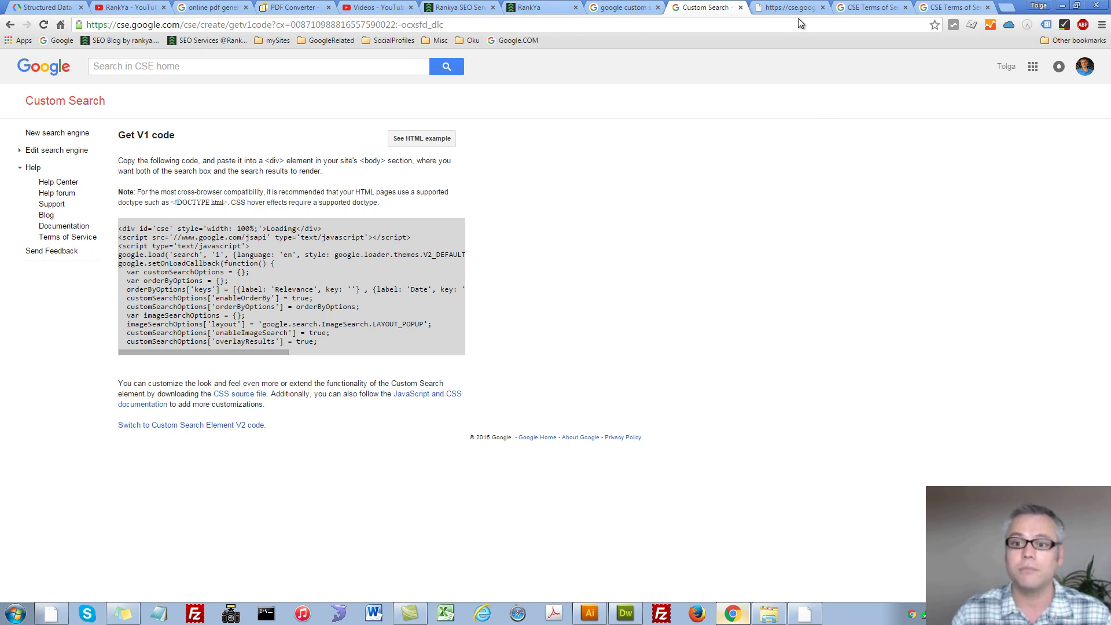
# Open Google's default.css stylesheet in a new tab and select all its rules
pyautogui.middleClick(242, 395)
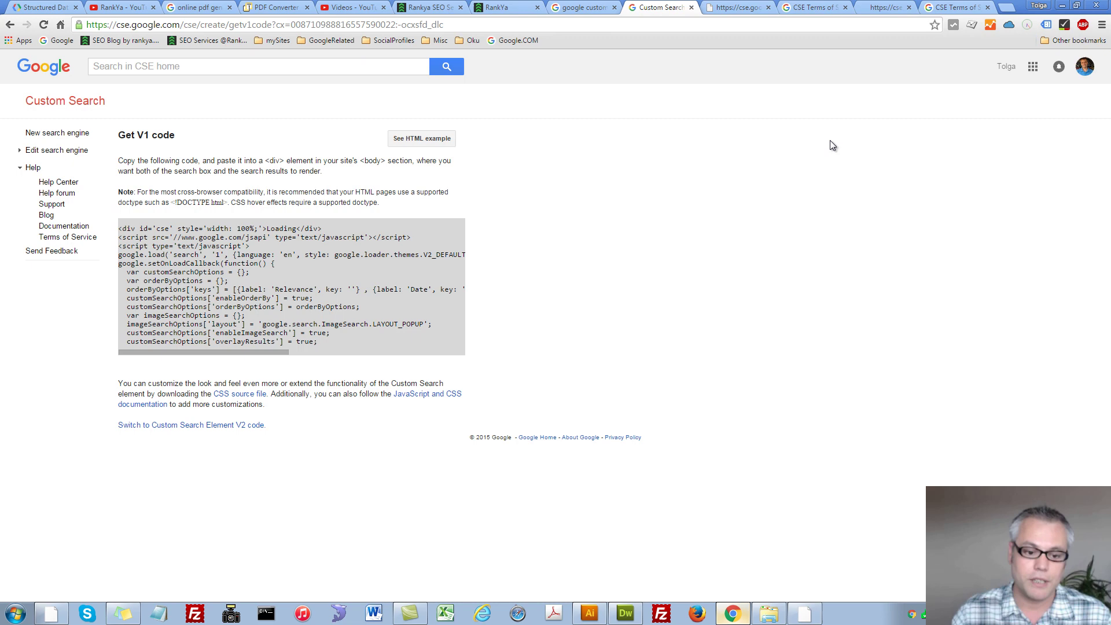
pyautogui.click(730, 7)
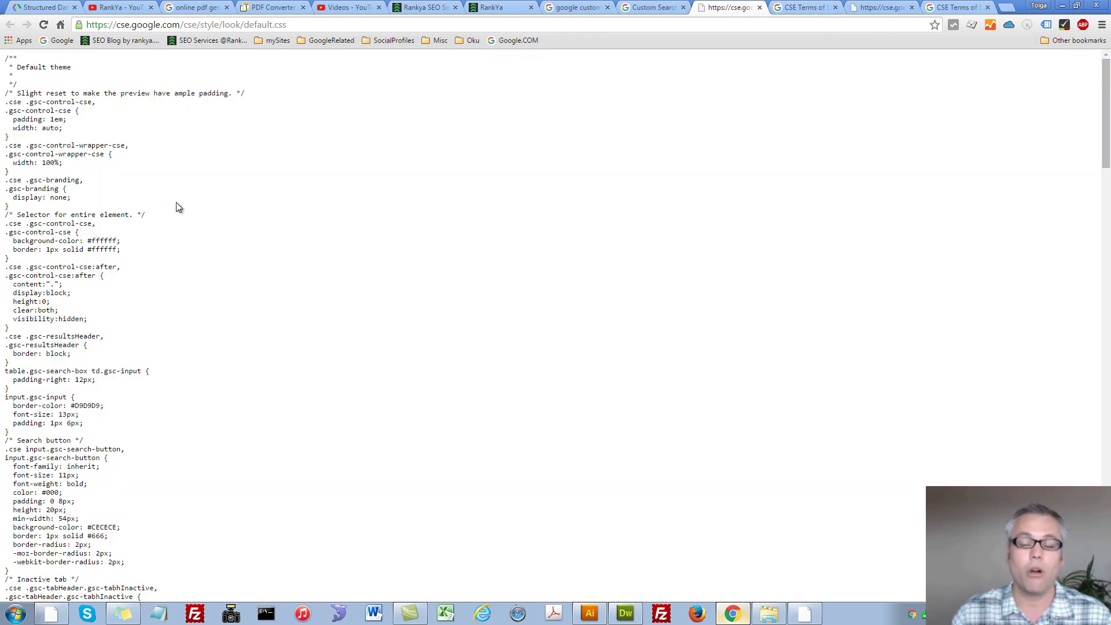
pyautogui.hotkey('ctrl', 'a')
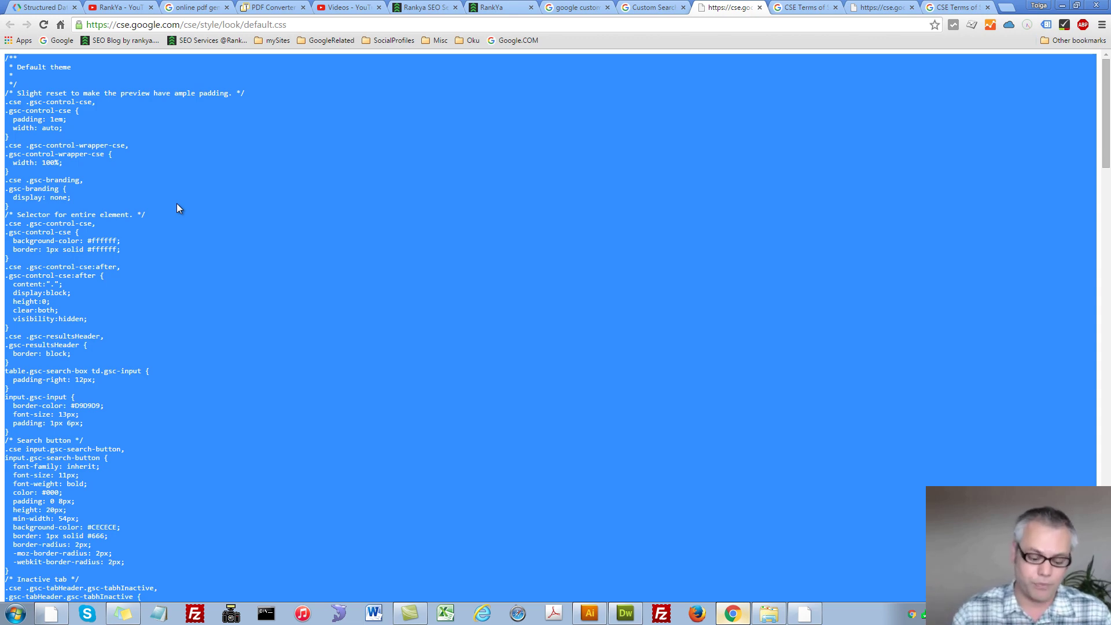
pyautogui.click(625, 613)
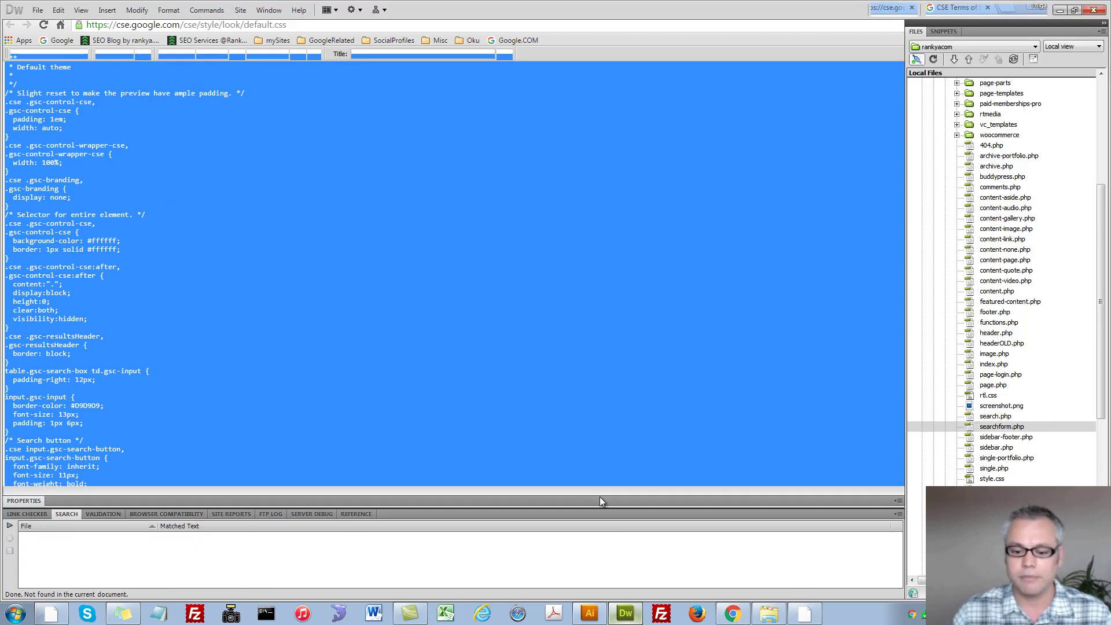
# Delete the existing search-result CSS rules inside index.html's style block
pyautogui.click(188, 258)
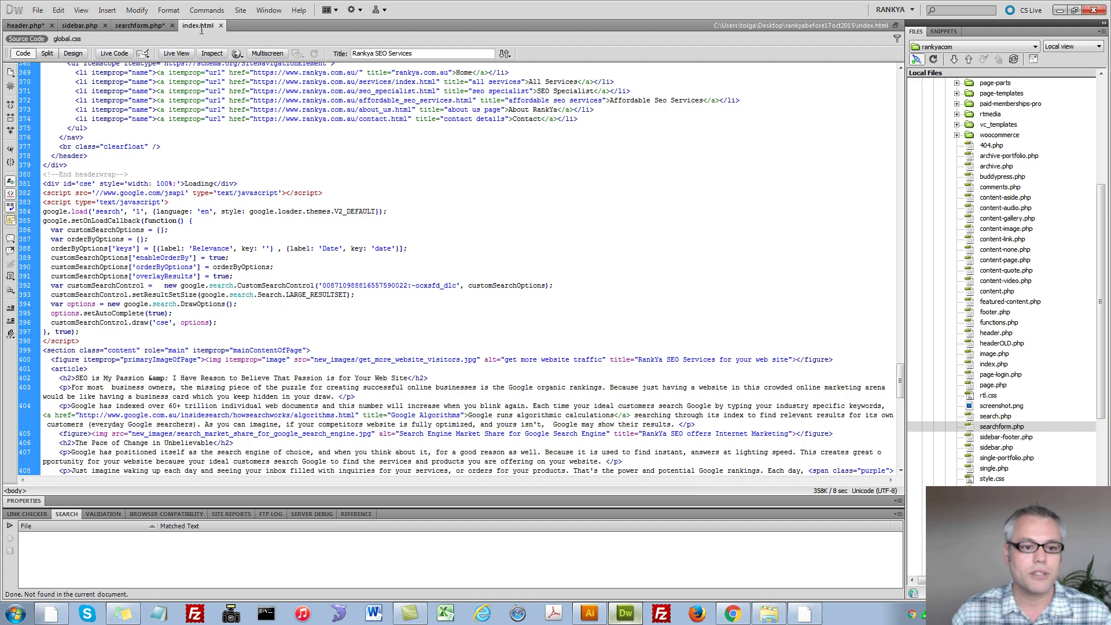
pyautogui.scroll(12, 155, 248)
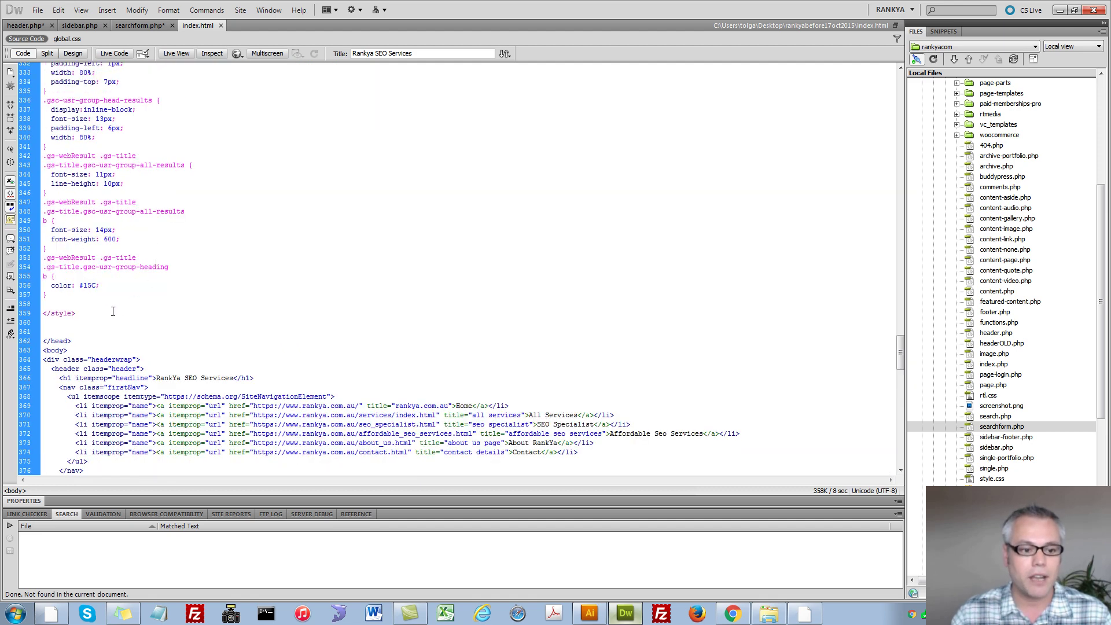
pyautogui.tripleClick(81, 317)
pyautogui.scroll(20, 78, 311)
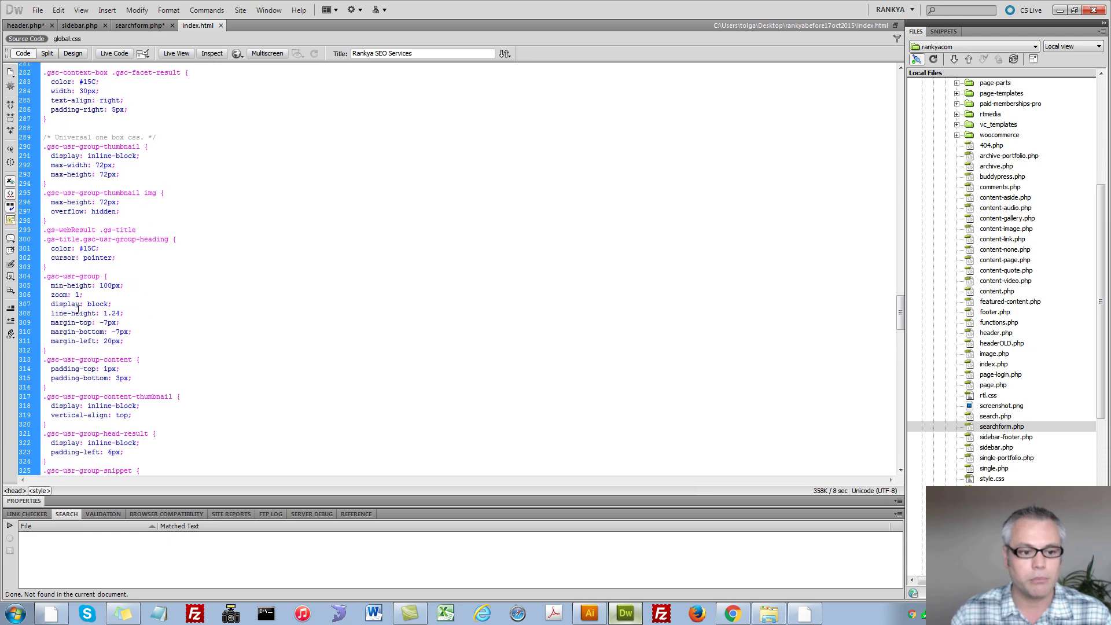
pyautogui.scroll(20, 79, 311)
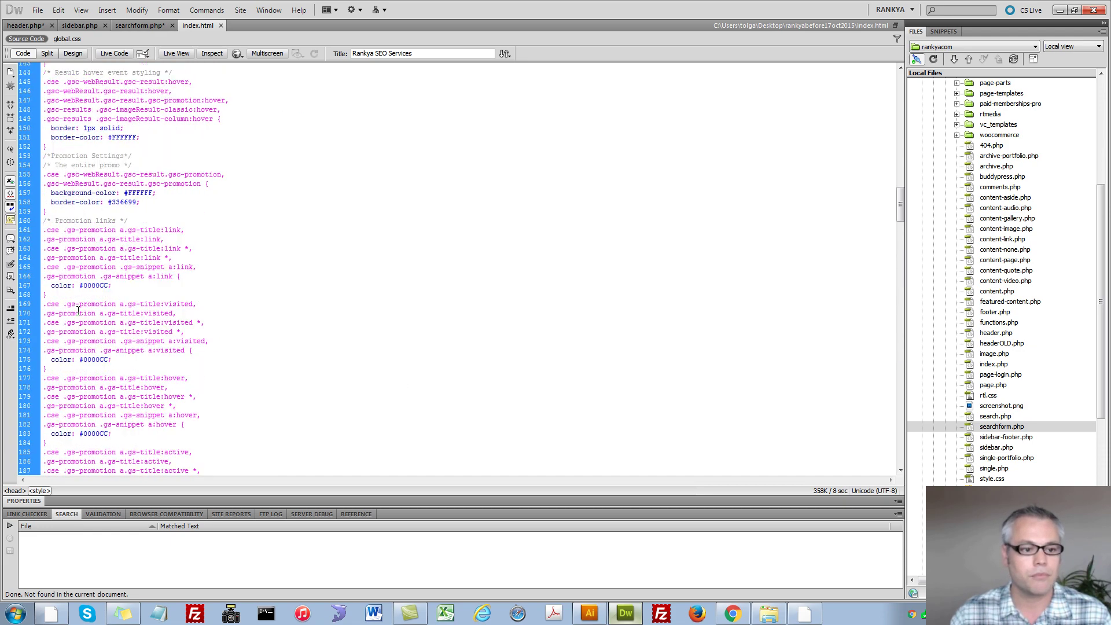
pyautogui.scroll(10, 74, 311)
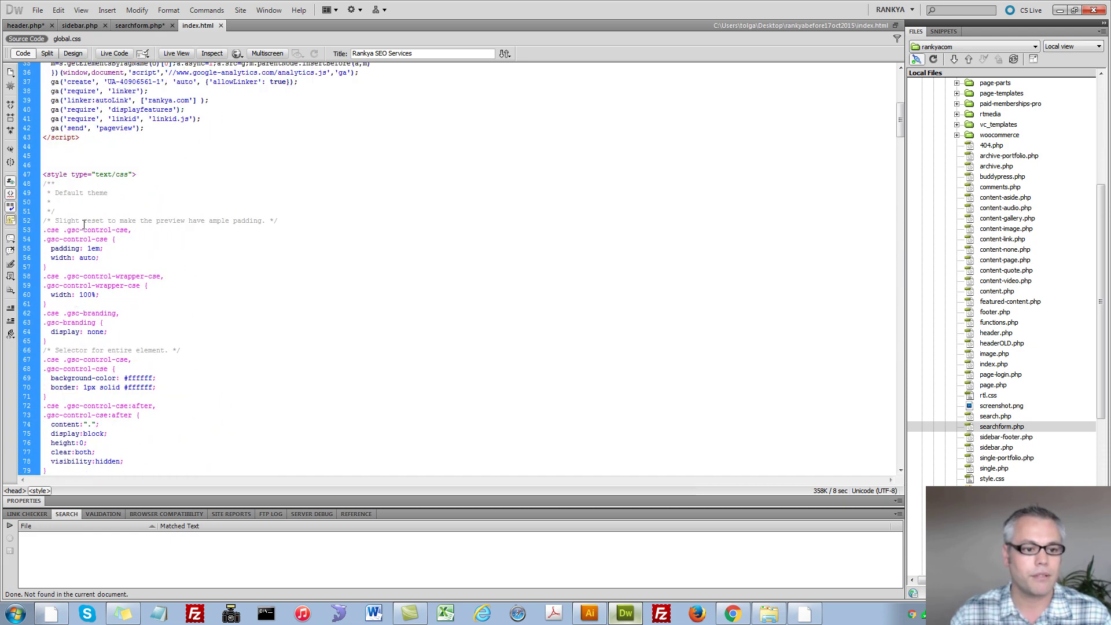
pyautogui.tripleClick(149, 177)
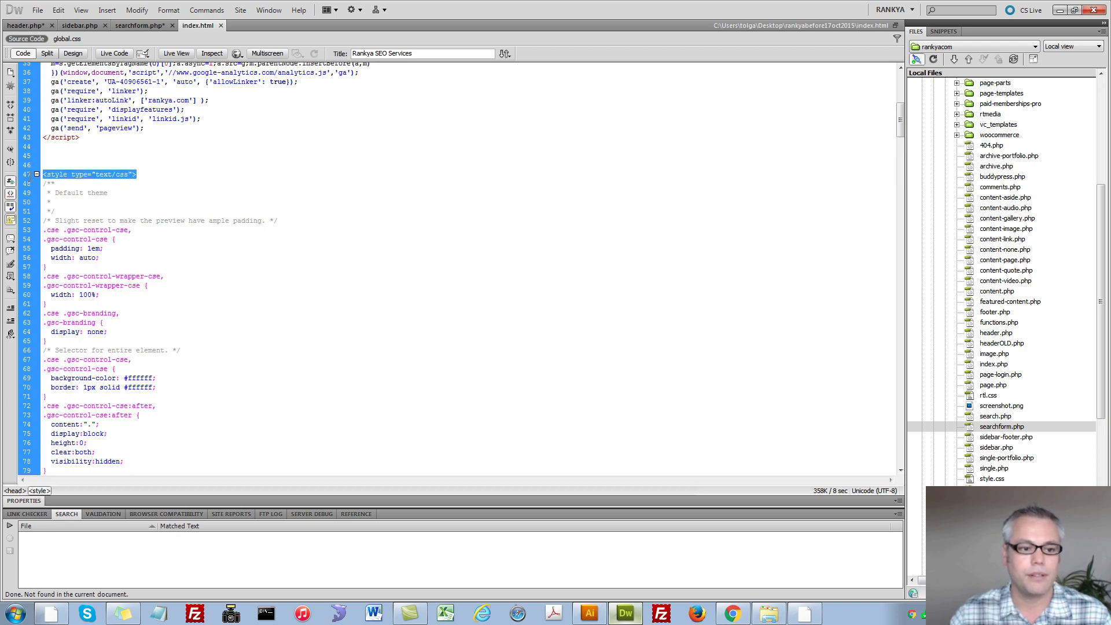
pyautogui.moveTo(44, 184); pyautogui.dragTo(109, 394)
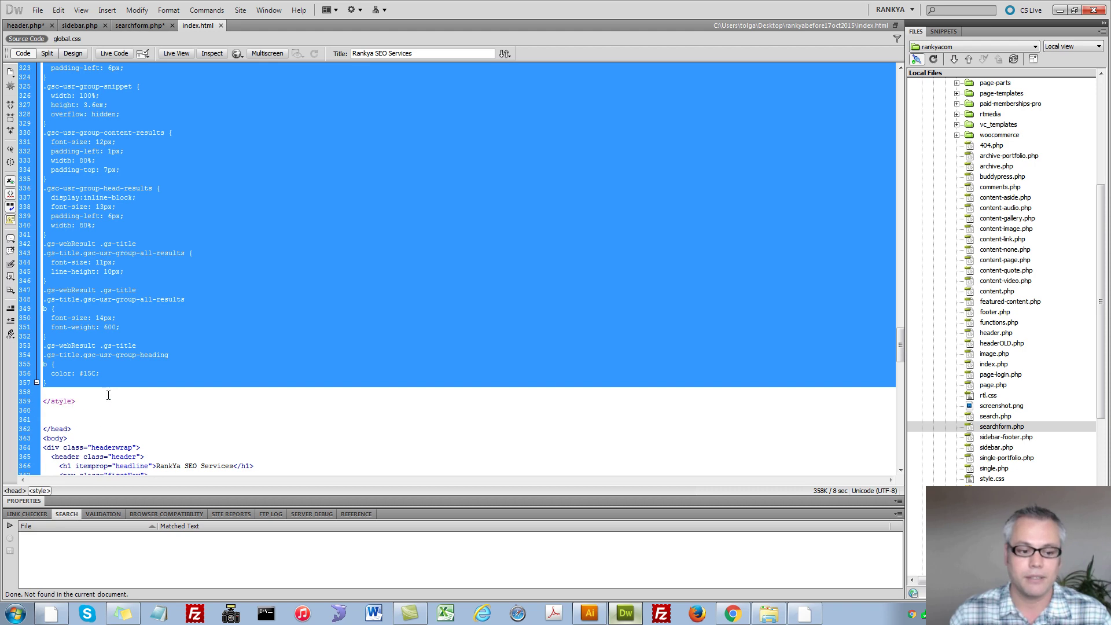
pyautogui.press('Delete')
# Paste the copied default.css rules into the empty style block and save index.html
pyautogui.scroll(4, 124, 395)
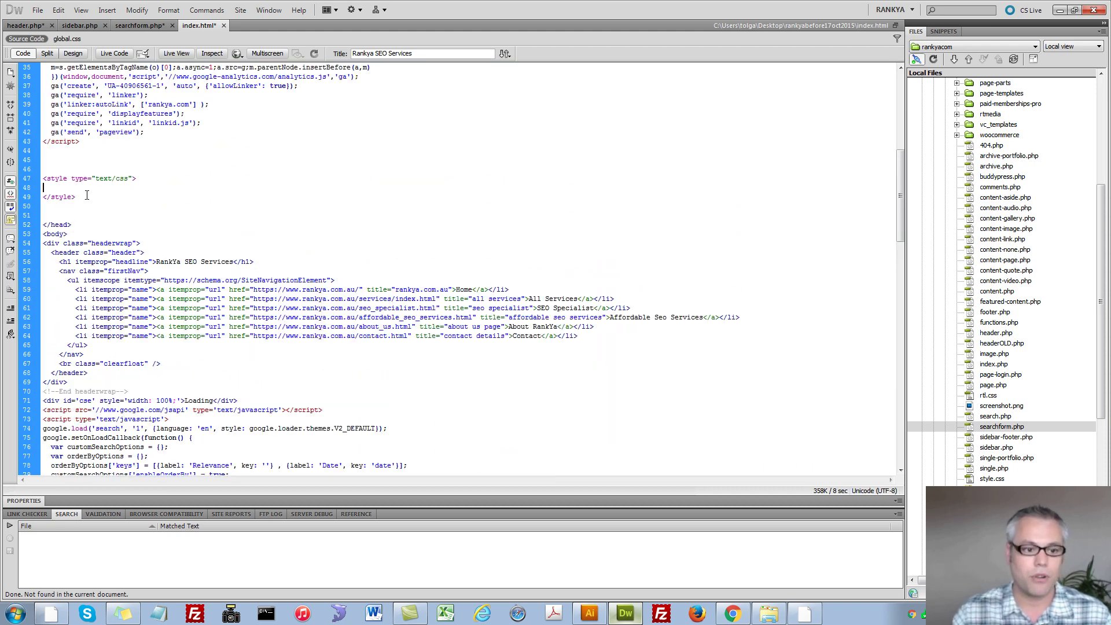
pyautogui.moveTo(76, 197); pyautogui.dragTo(46, 184)
pyautogui.click(47, 188)
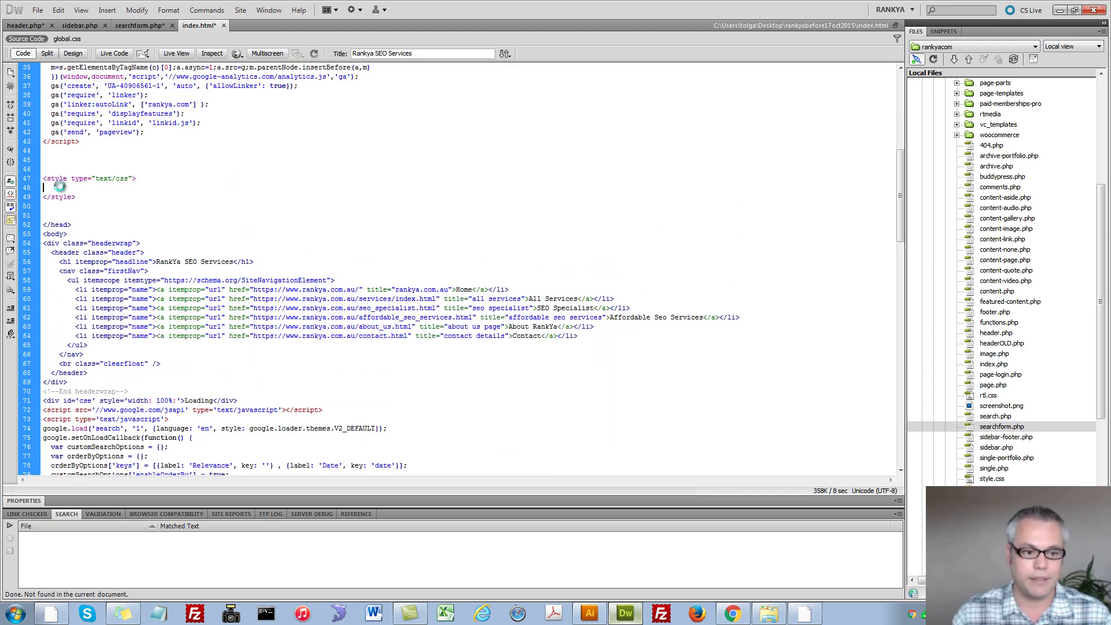
pyautogui.rightClick(55, 184)
pyautogui.click(128, 400)
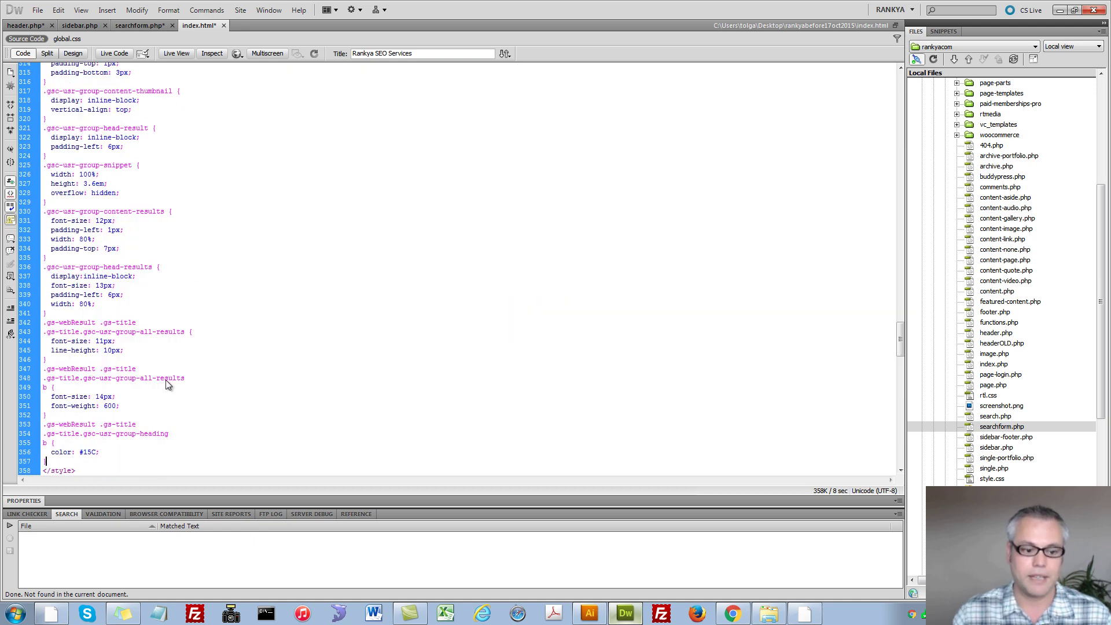
pyautogui.hotkey('ctrl', 's')
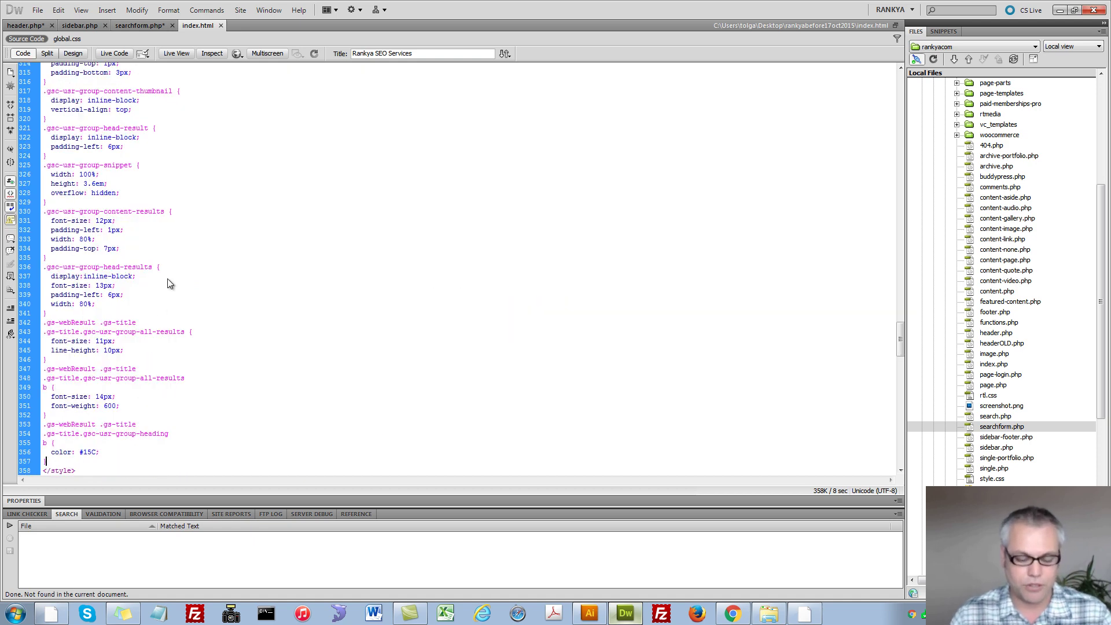
# Glance at the file transfer options without using them, then bring up header.php
pyautogui.click(502, 53)
pyautogui.click(181, 105)
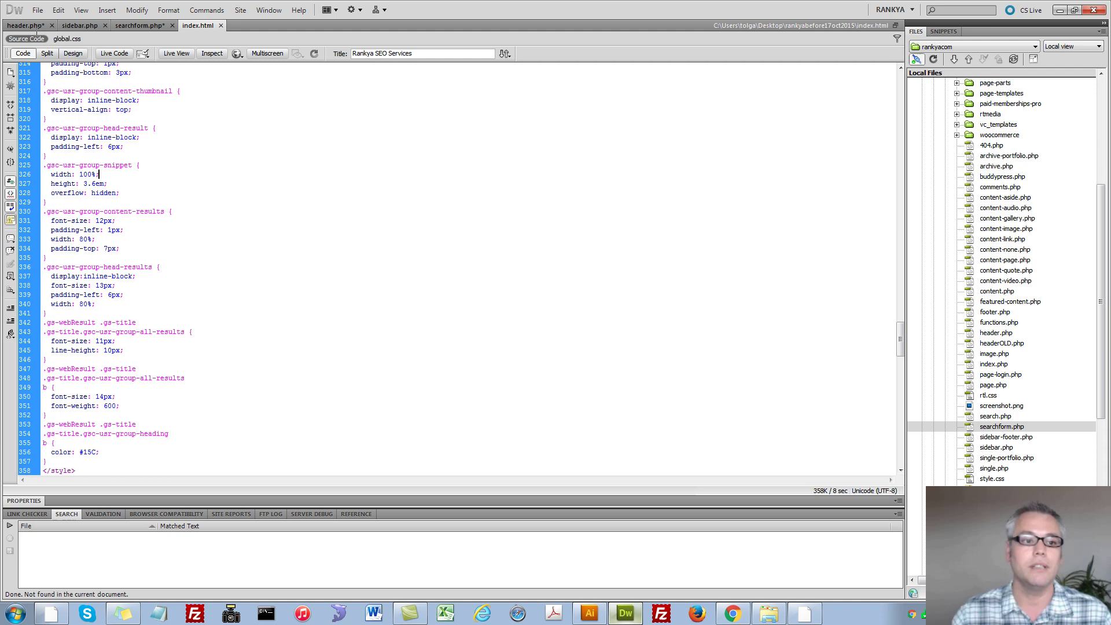
pyautogui.click(36, 29)
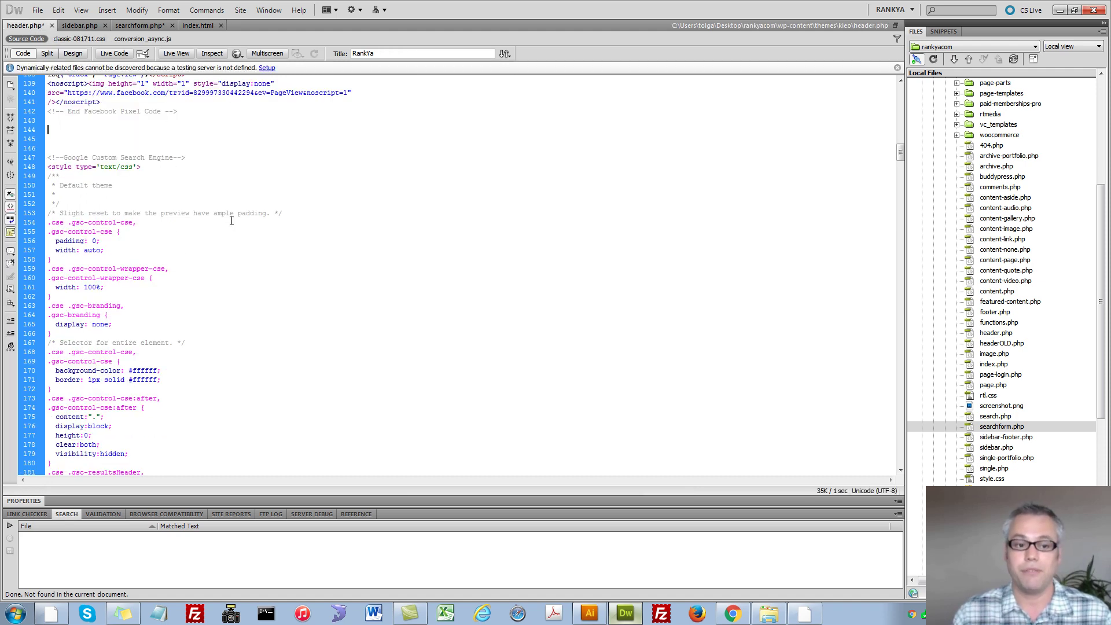
# Finish reviewing header.php's search styles, select style.css, and bring Chrome's default.css page forward
pyautogui.scroll(-4, 237, 275)
pyautogui.scroll(4, 235, 279)
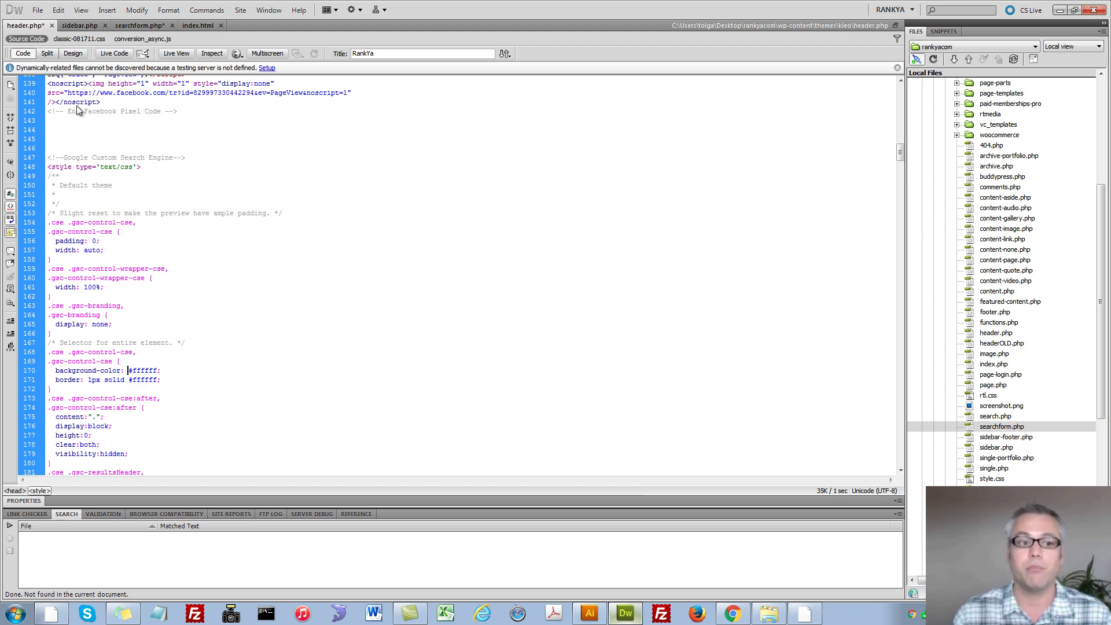
pyautogui.scroll(-10, 132, 327)
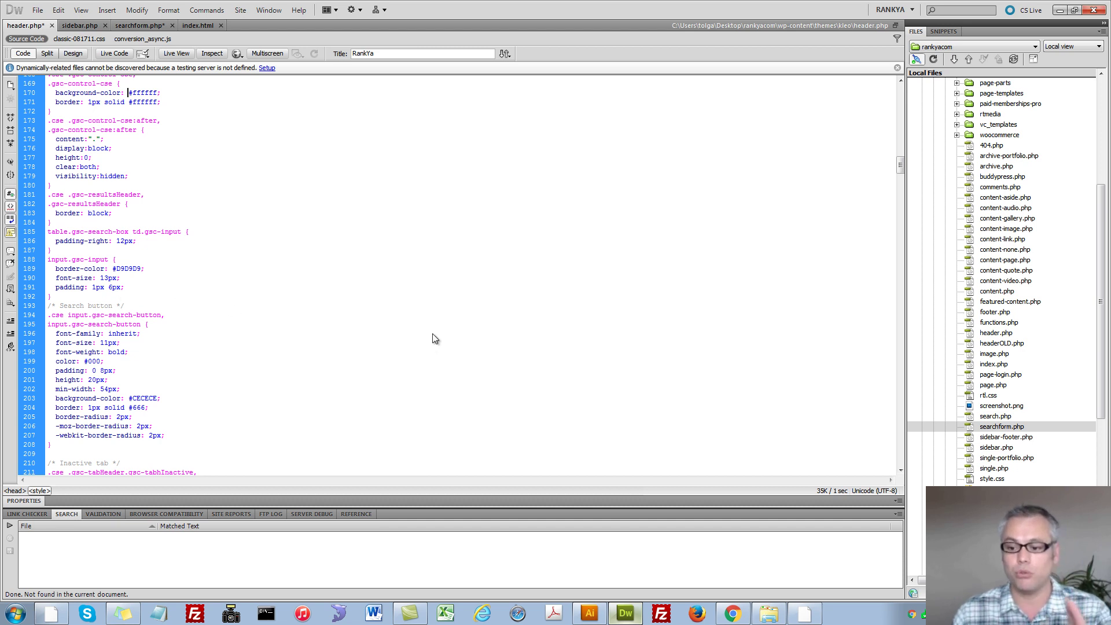
pyautogui.click(981, 480)
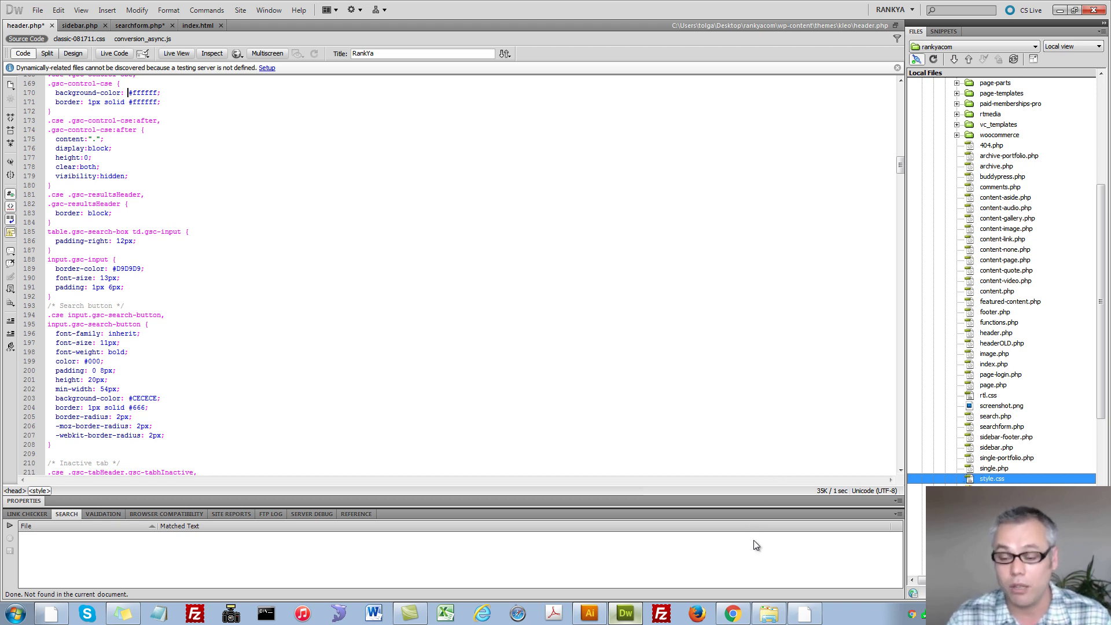
pyautogui.click(733, 614)
# Select all of the default.css stylesheet text, then go to the rankya.com SEO category tab
pyautogui.hotkey('ctrl', 'a')
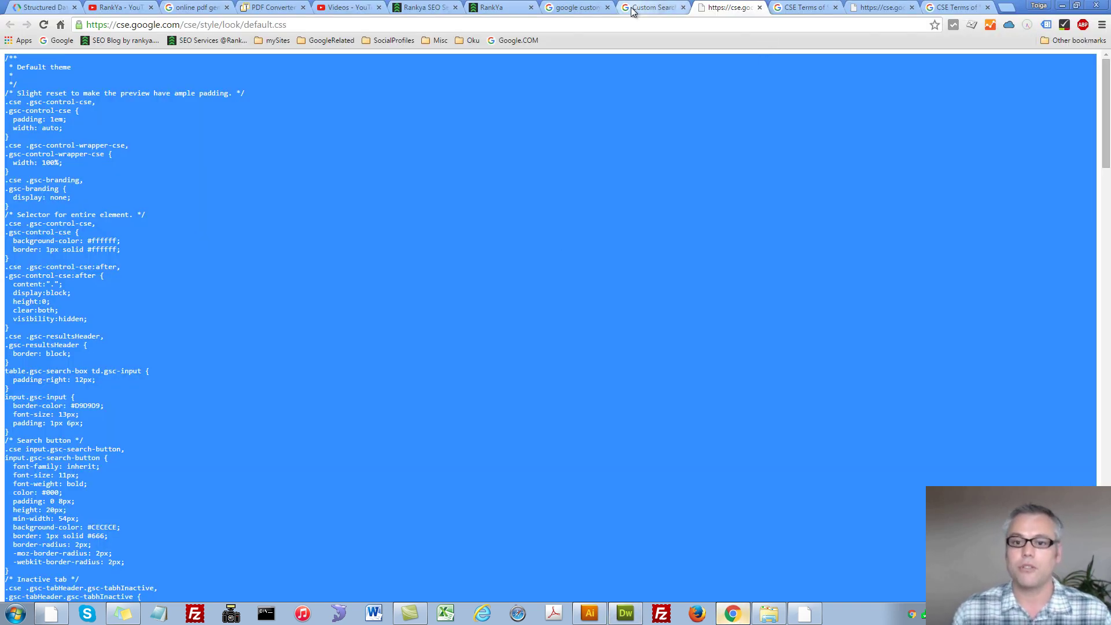
pyautogui.click(653, 7)
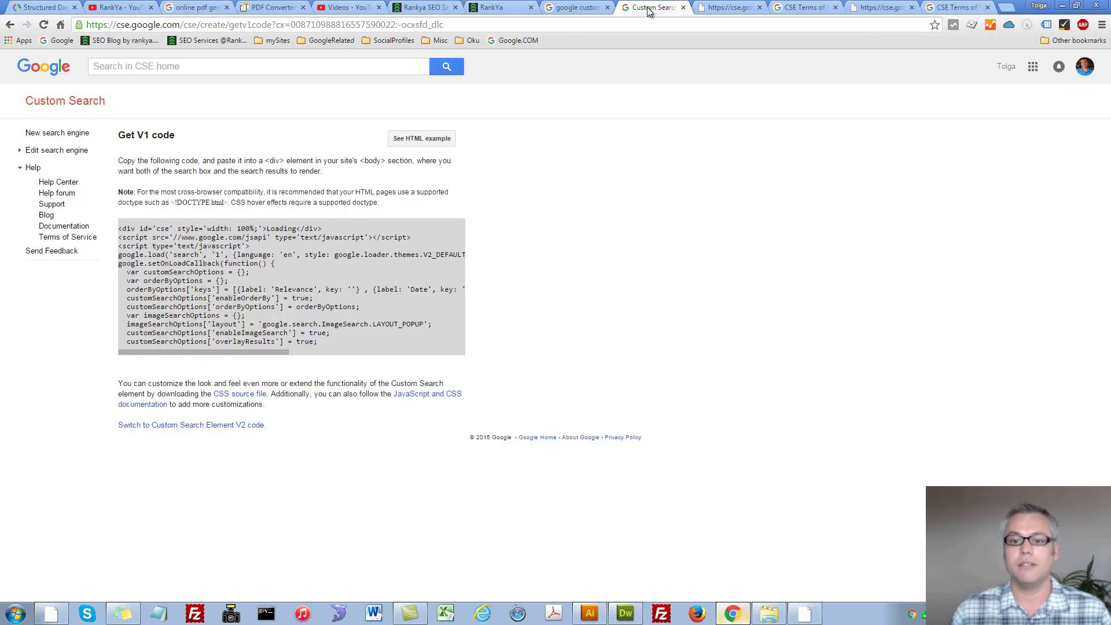
pyautogui.click(501, 7)
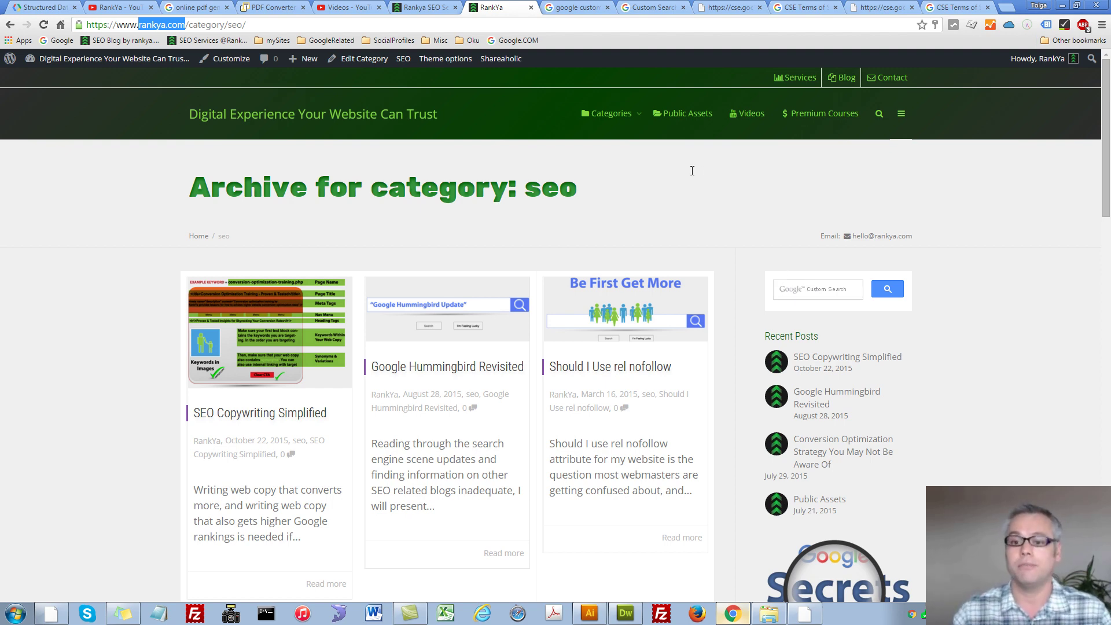
# Search 'seo' in rankya.com's sidebar Custom Search box
pyautogui.click(799, 296)
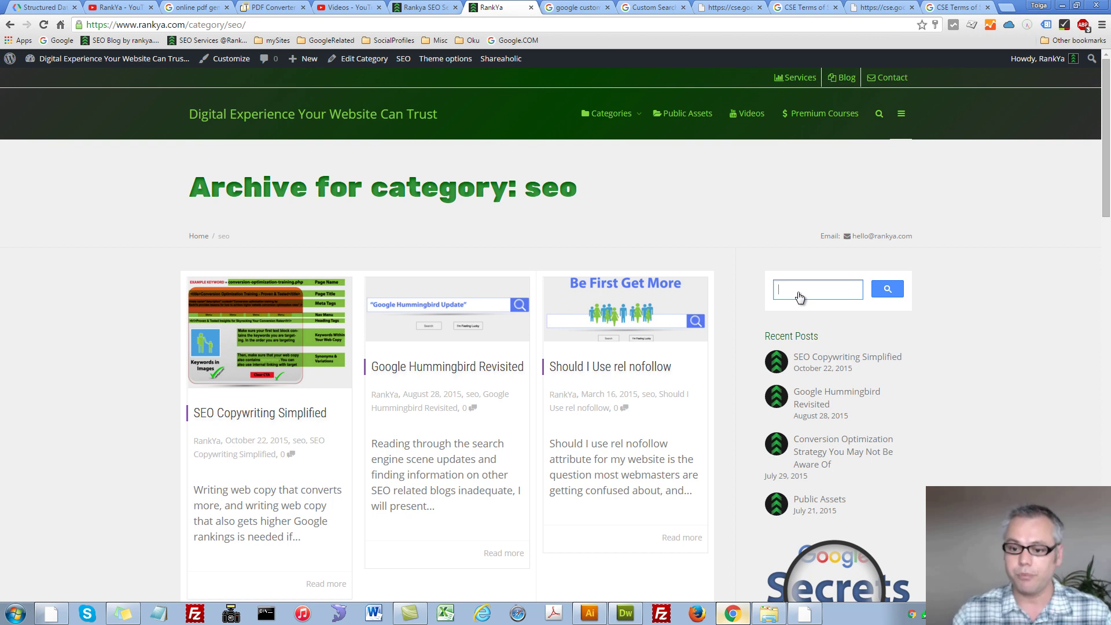
pyautogui.write('seo')
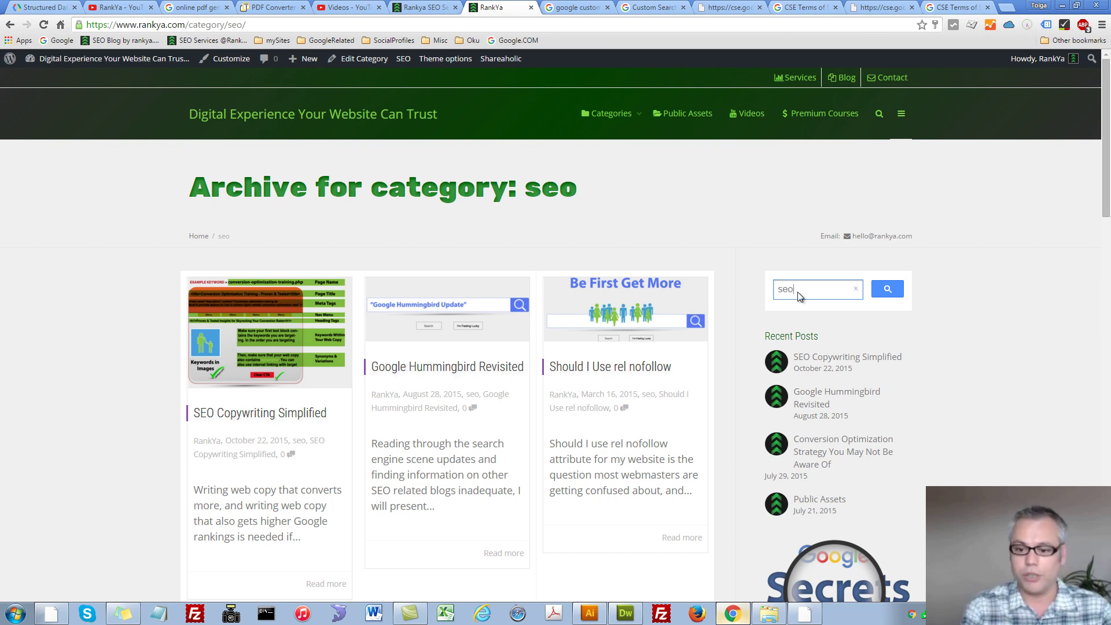
pyautogui.click(887, 289)
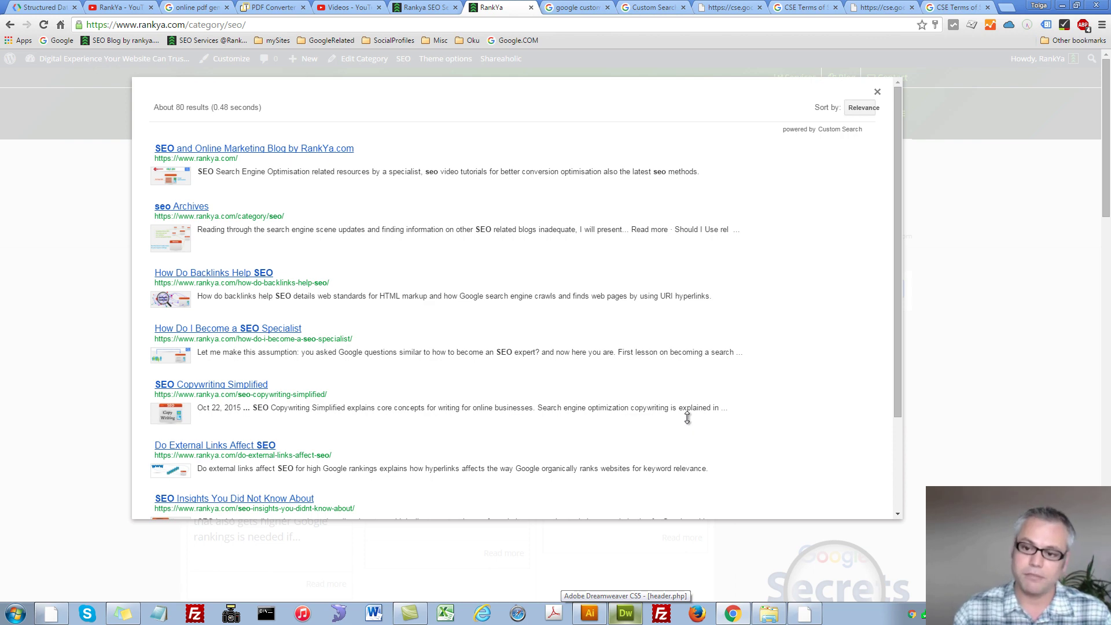
# Inspect the Relevance sort option in DevTools and copy its gsc-selected-option-container class name
pyautogui.hotkey('ctrl', 'shift', 'i')
pyautogui.click(8, 375)
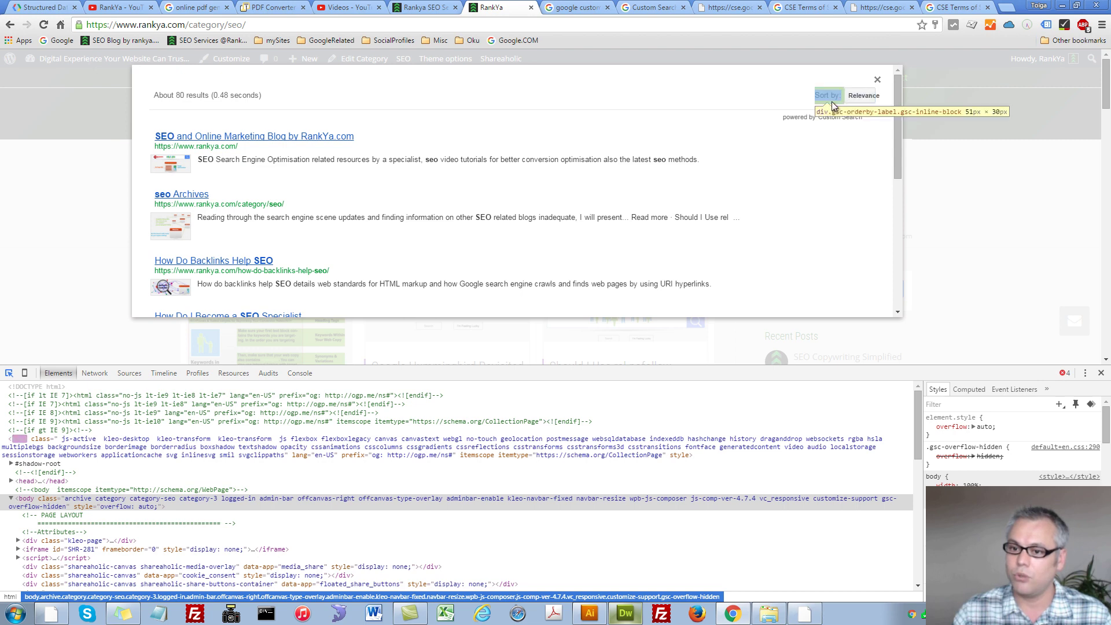
pyautogui.click(868, 107)
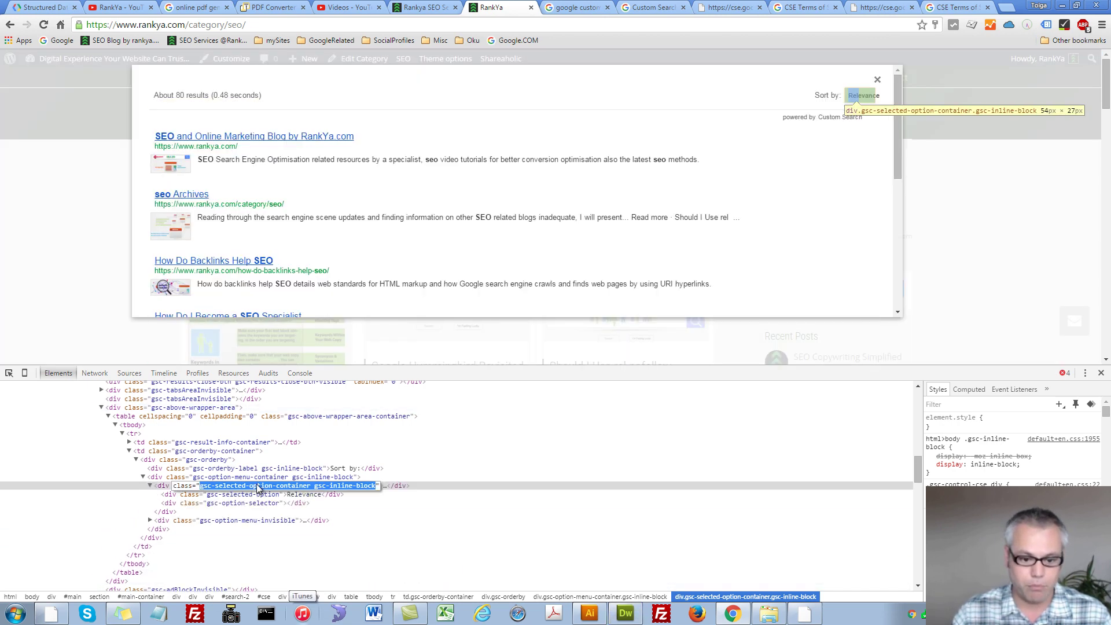
pyautogui.doubleClick(292, 488)
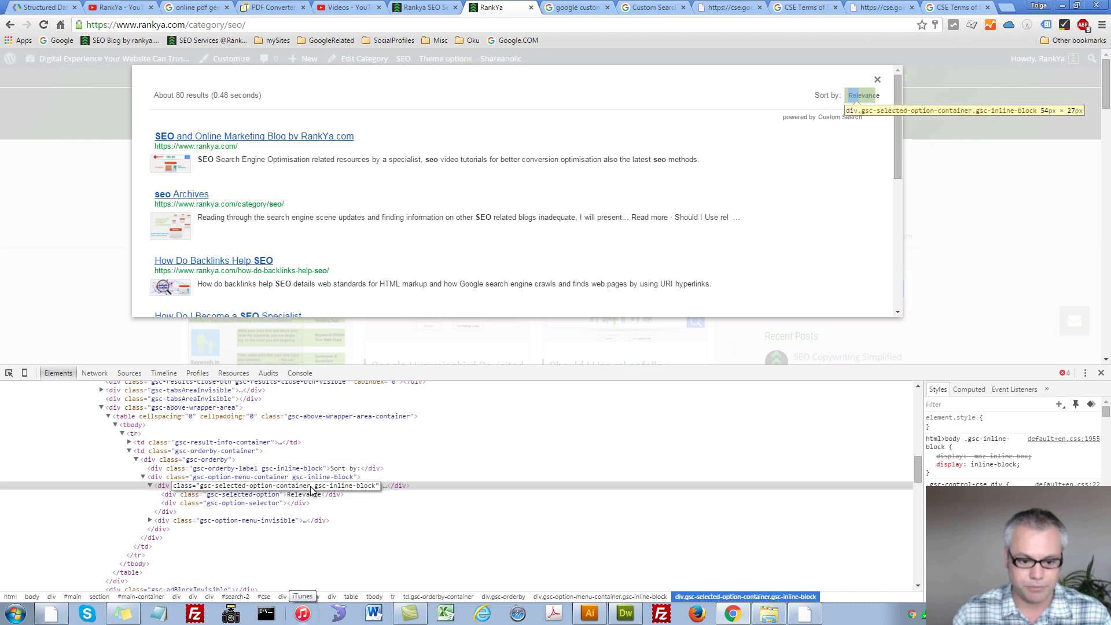
pyautogui.moveTo(311, 490); pyautogui.dragTo(213, 490)
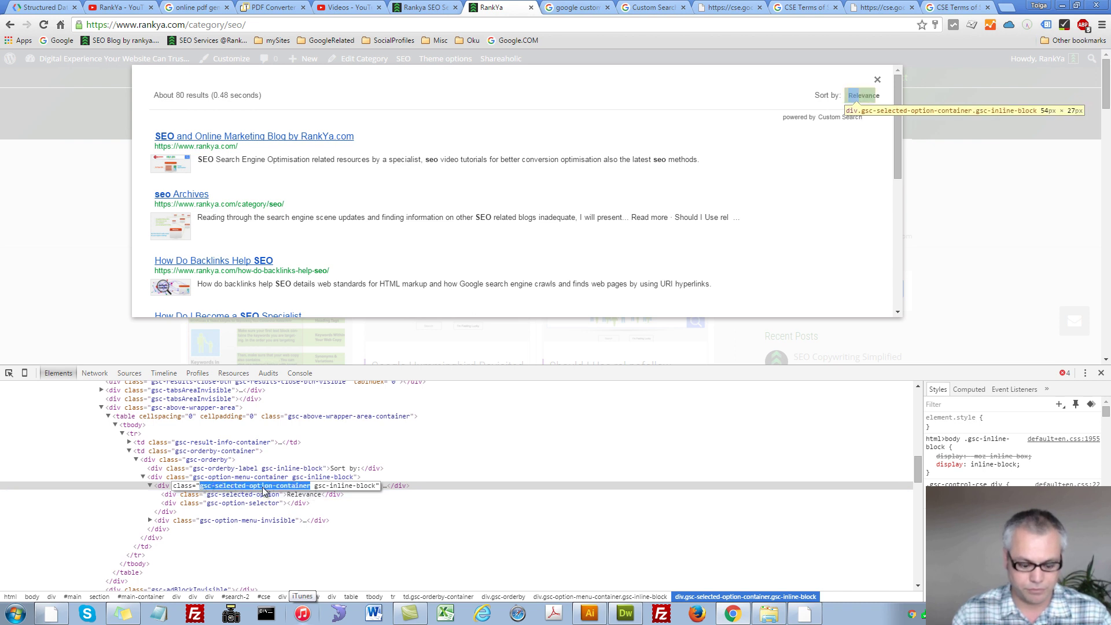
pyautogui.rightClick(258, 488)
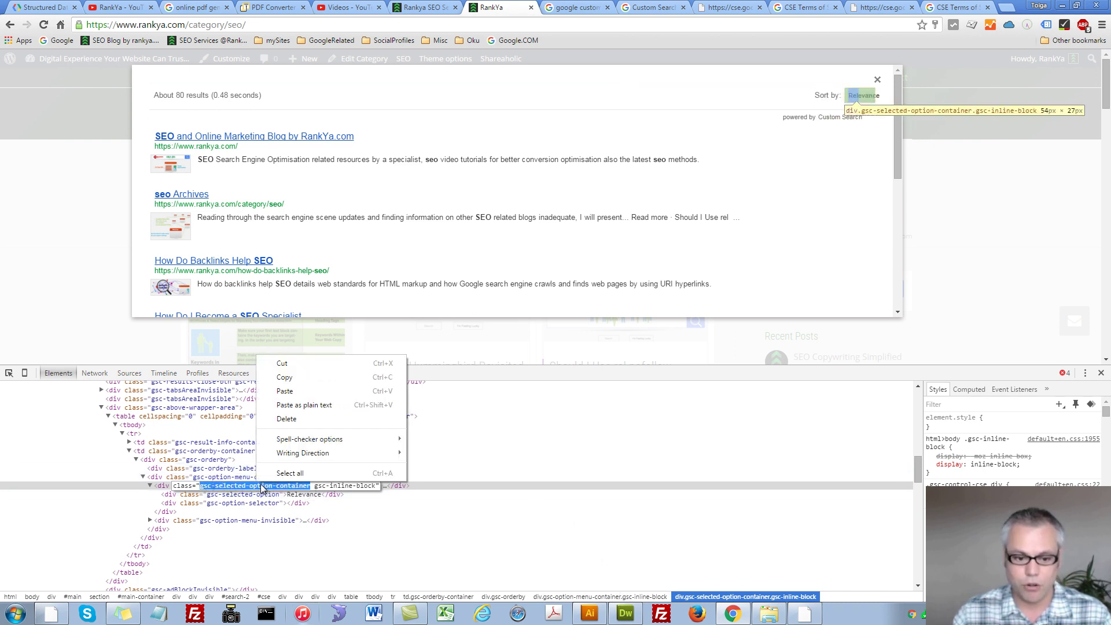
pyautogui.click(273, 376)
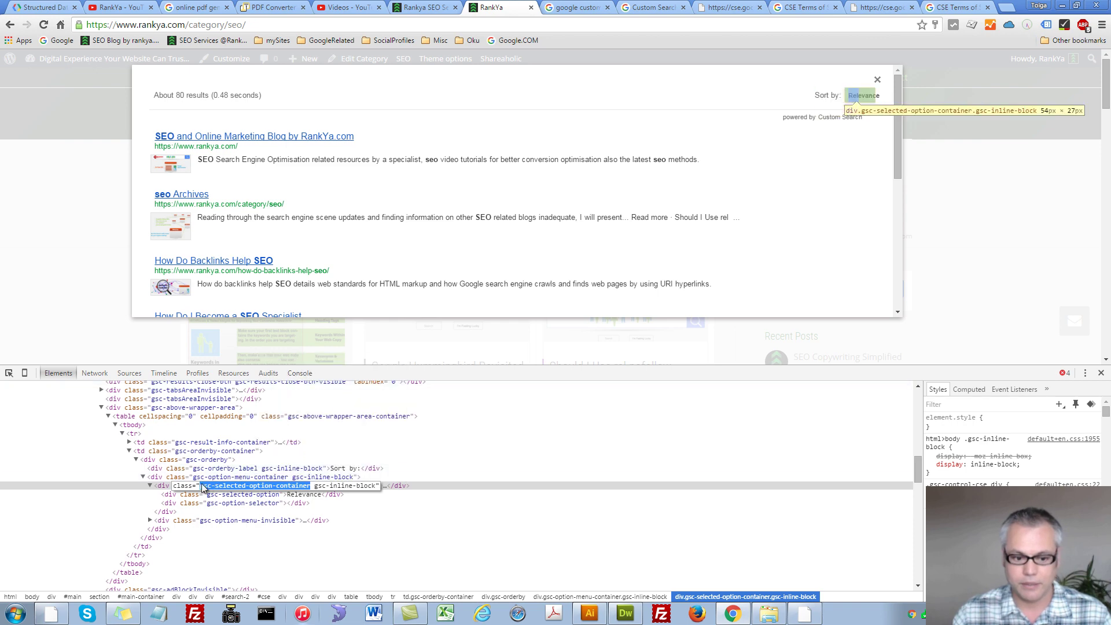
pyautogui.click(626, 614)
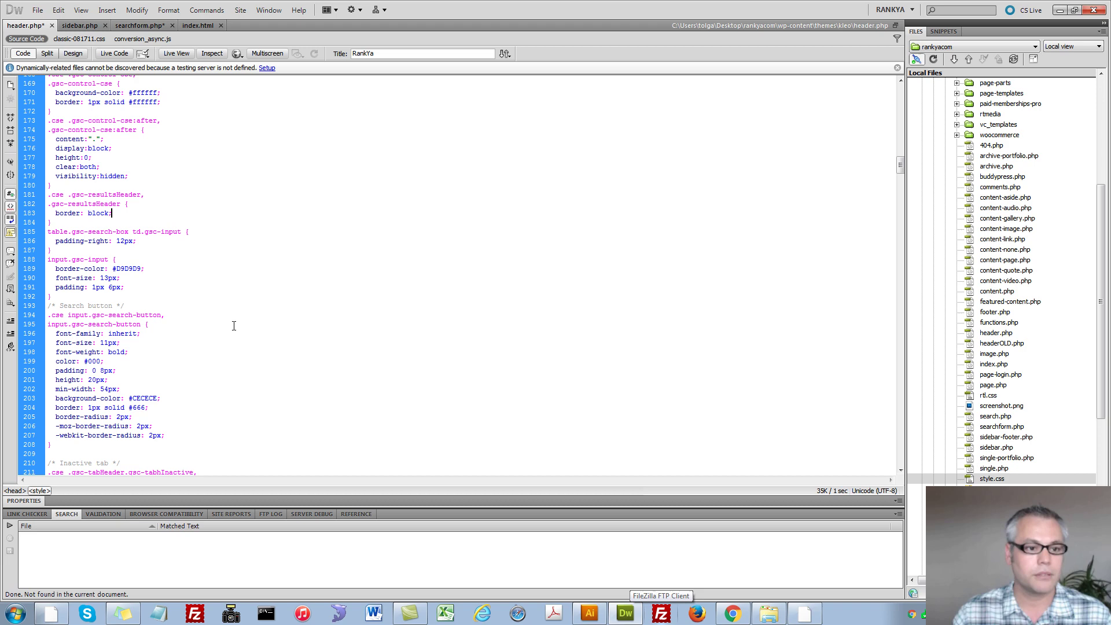
# Rewrite the line 479 selector as div[class*="gsc-selected-option-container"]
pyautogui.scroll(-20, 234, 326)
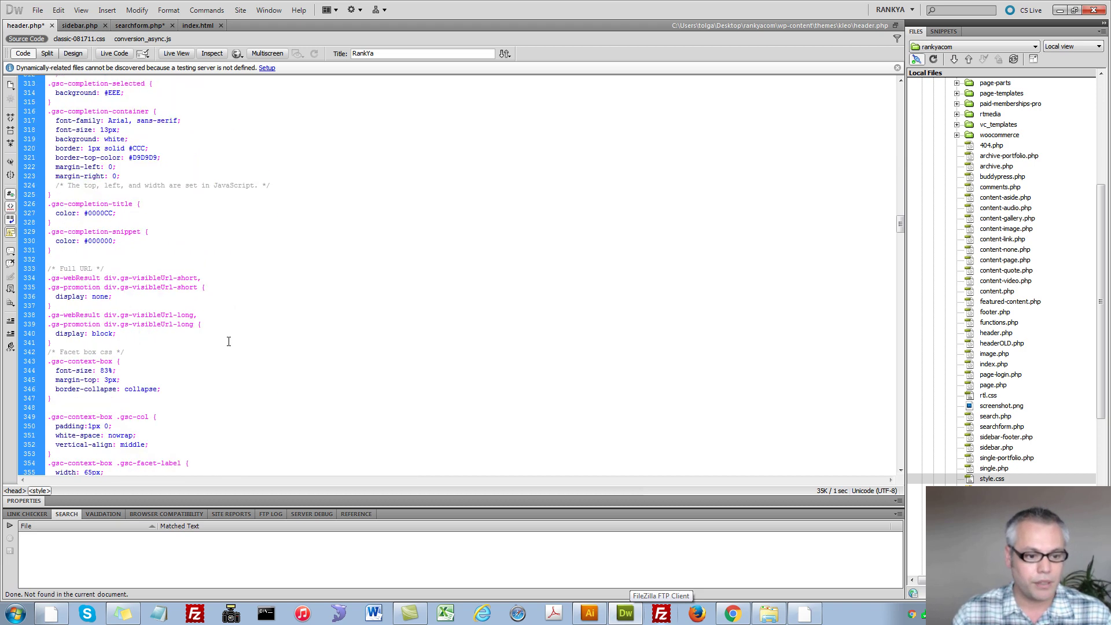
pyautogui.scroll(-20, 228, 341)
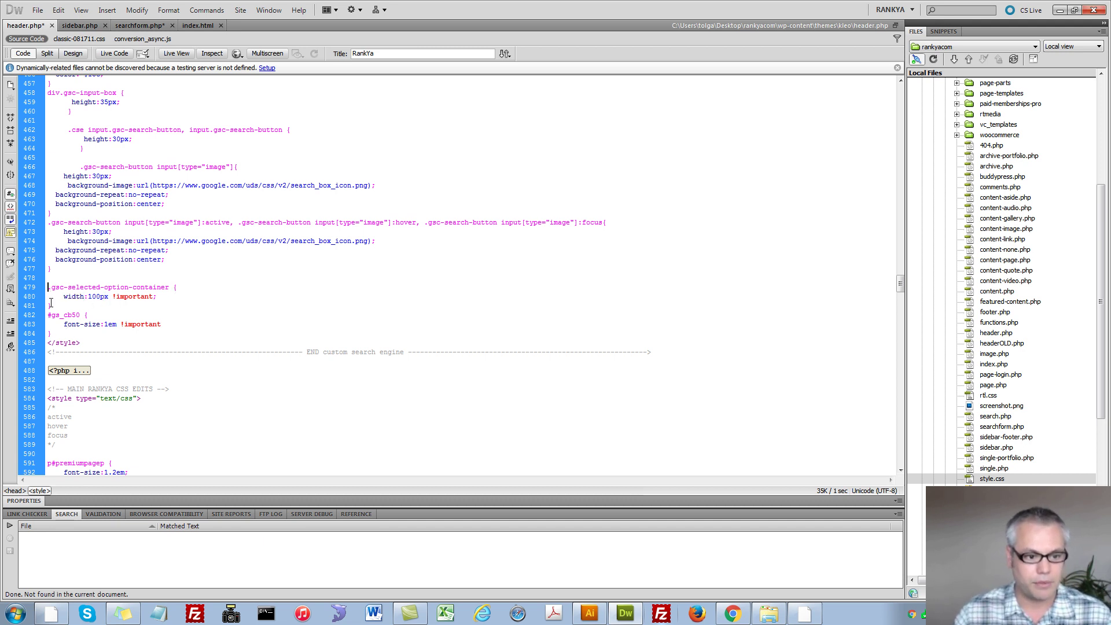
pyautogui.write('div')
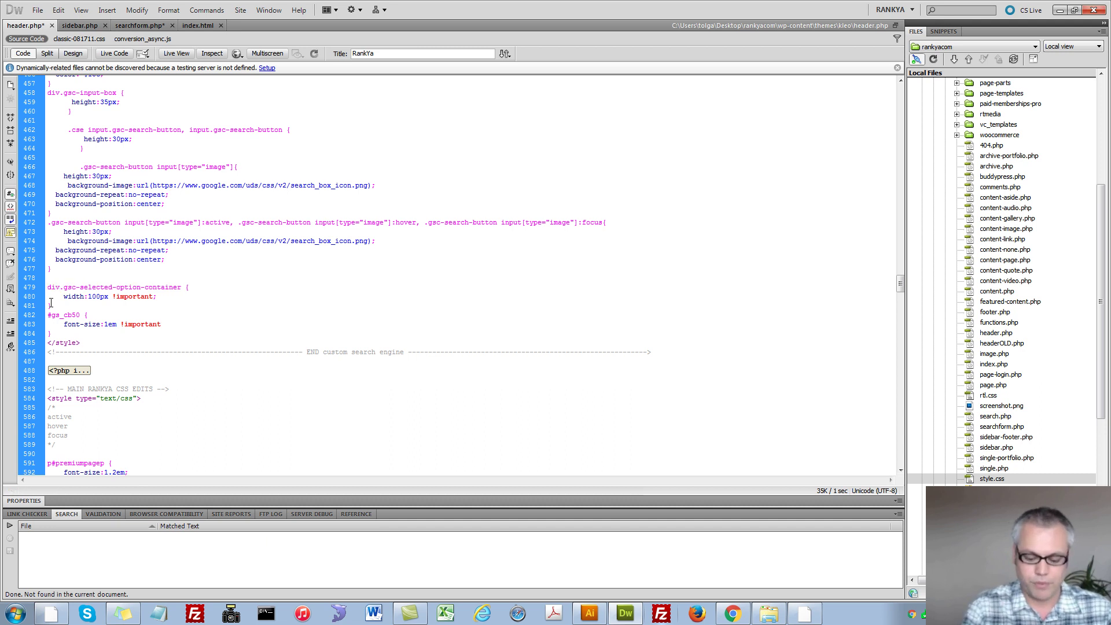
pyautogui.write('[]')
pyautogui.press('Left')
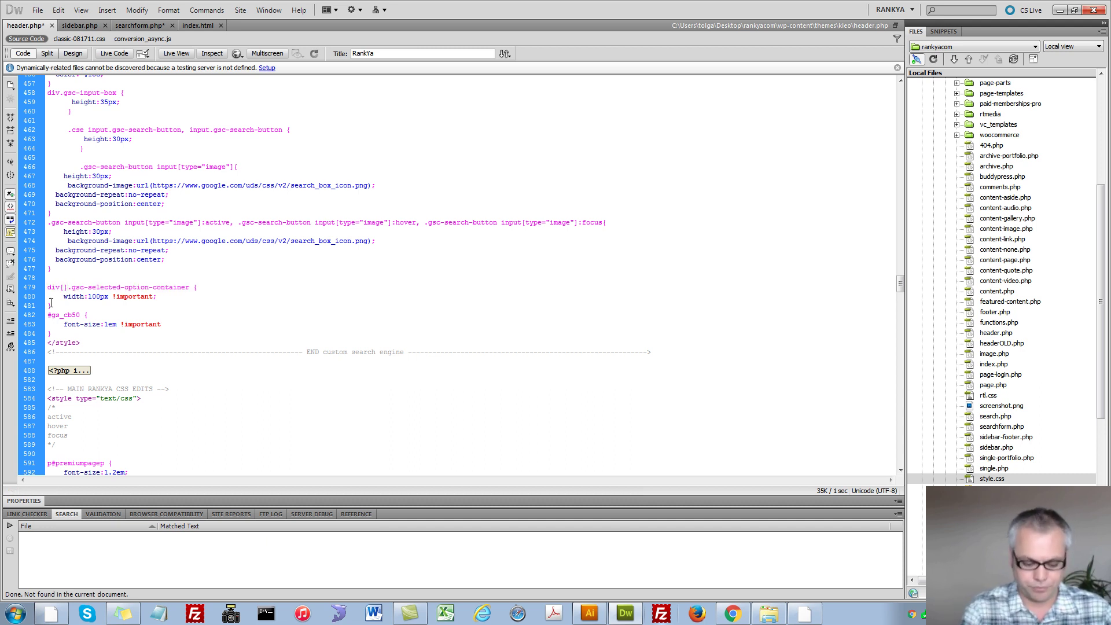
pyautogui.write('id')
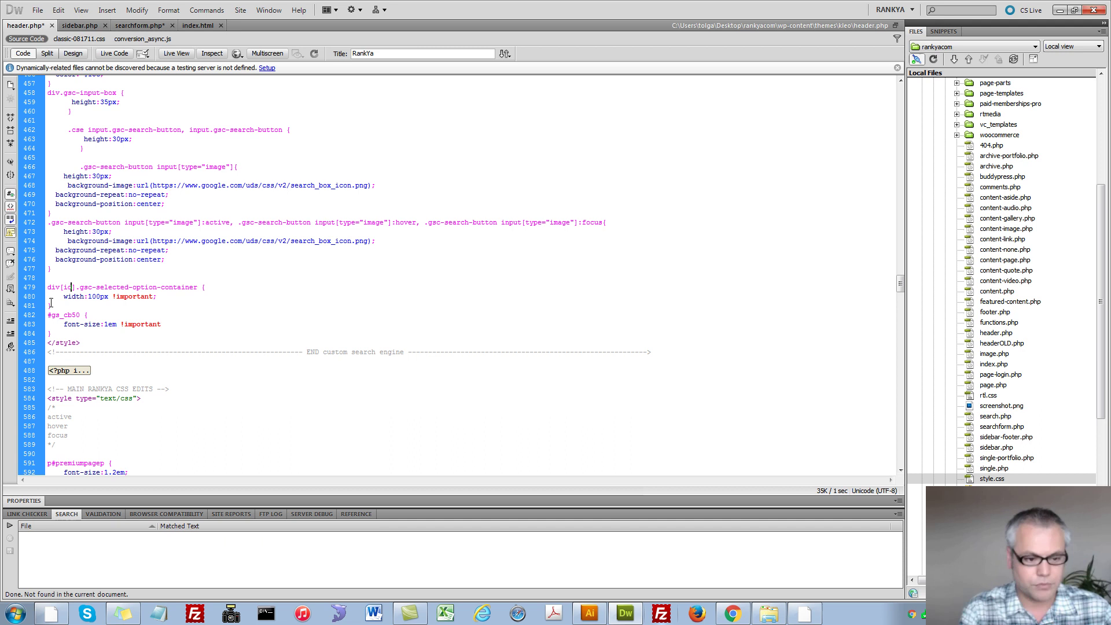
pyautogui.write('=')
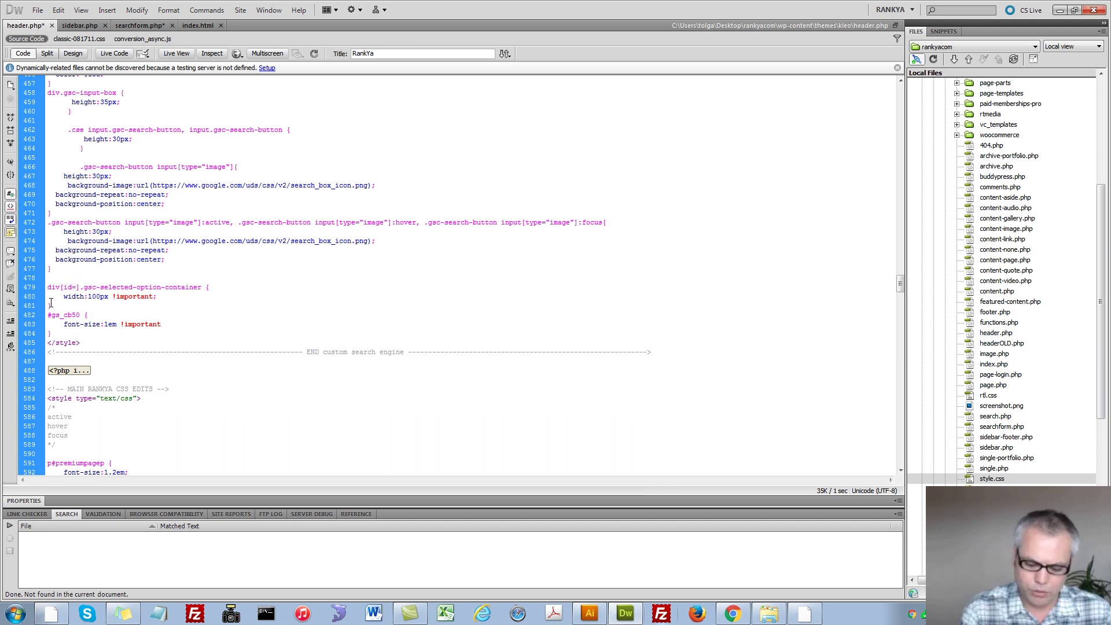
pyautogui.press('BackSpace')
pyautogui.write('*=')
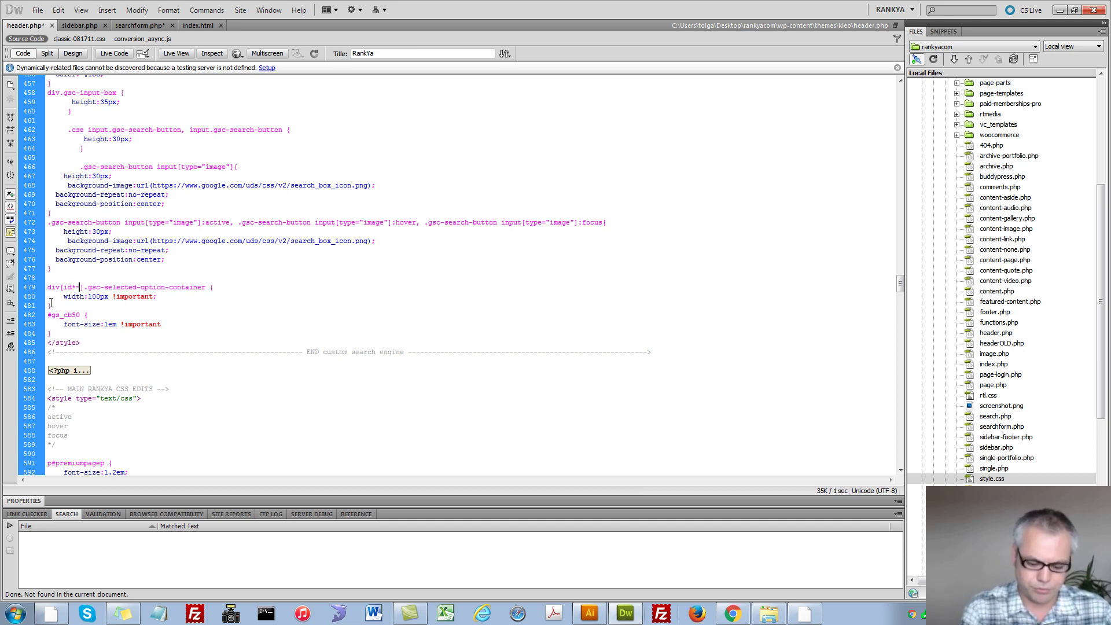
pyautogui.press('Delete')
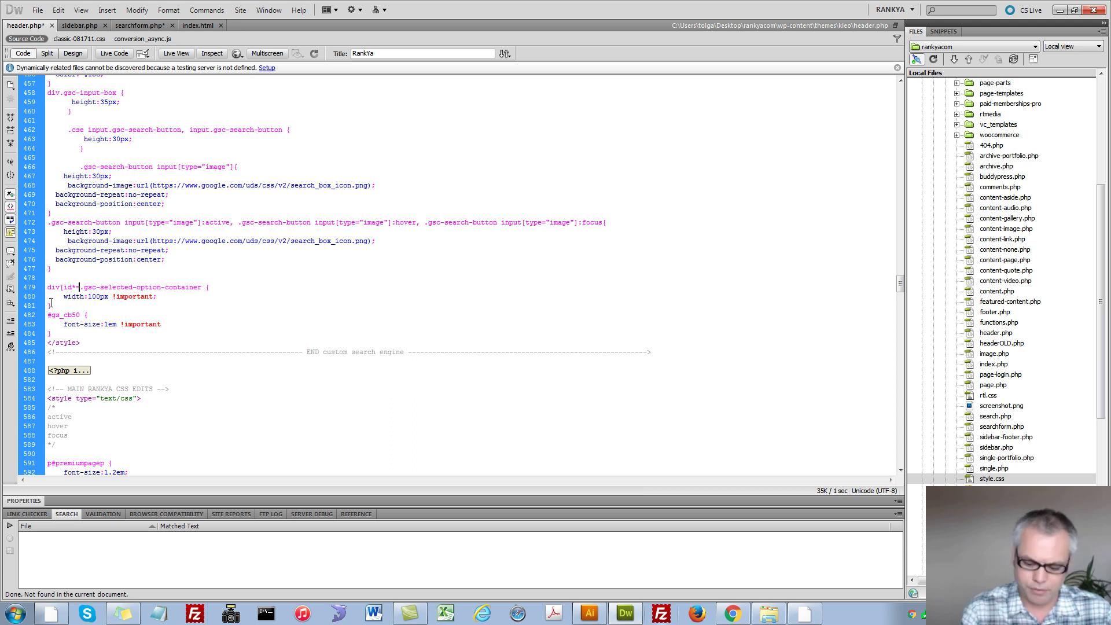
pyautogui.write('"')
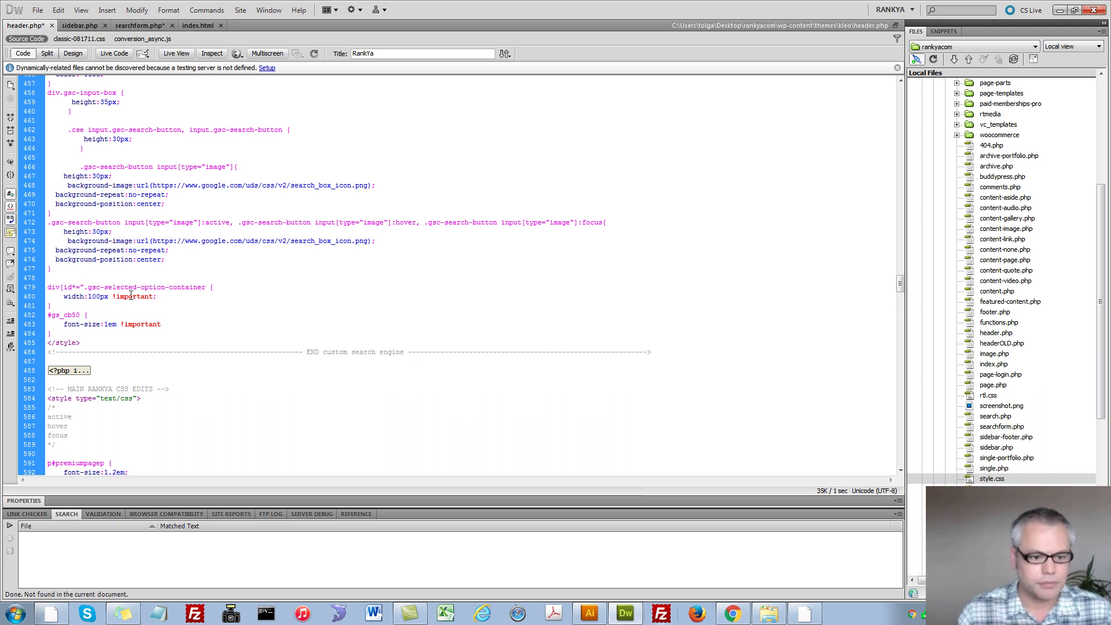
pyautogui.press('Delete')
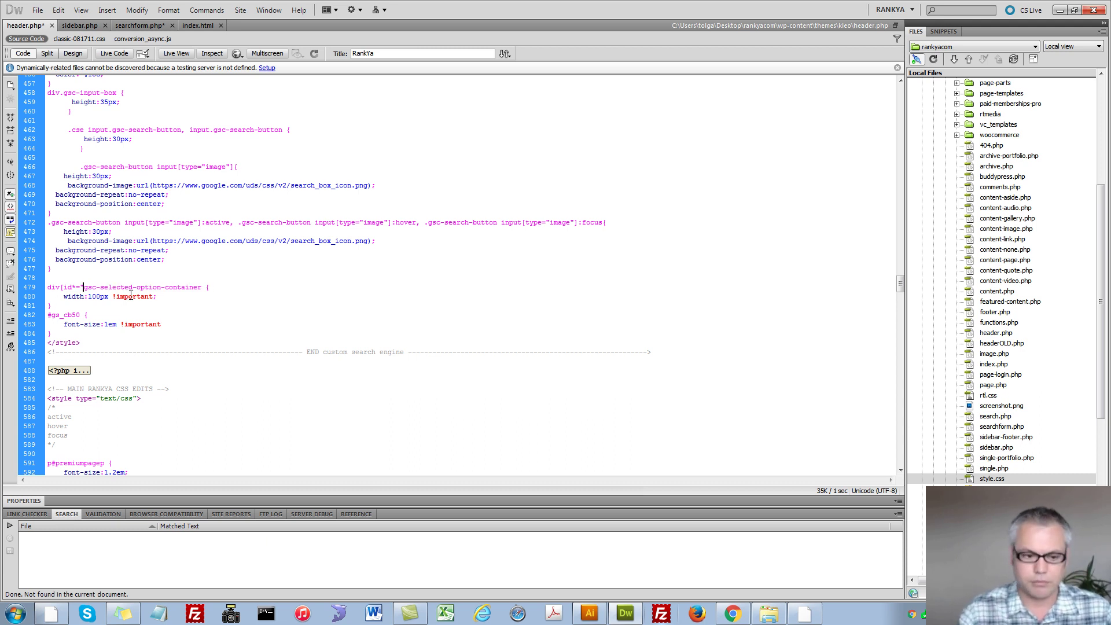
pyautogui.doubleClick(69, 288)
pyautogui.write('class*')
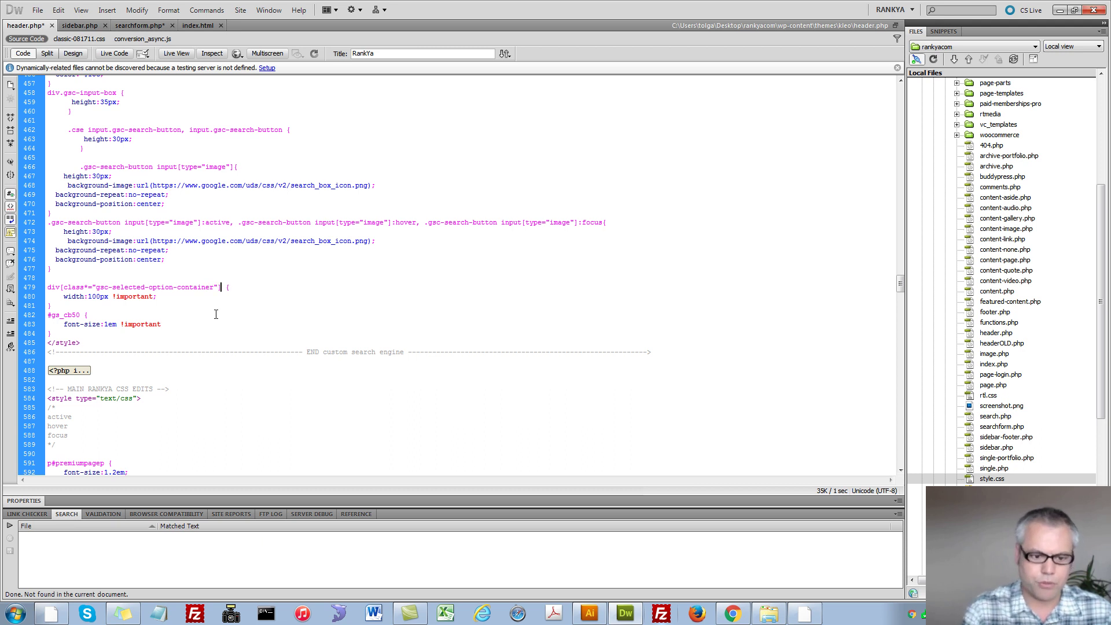
# Save header.php and Put it to the server
pyautogui.hotkey('ctrl', 's')
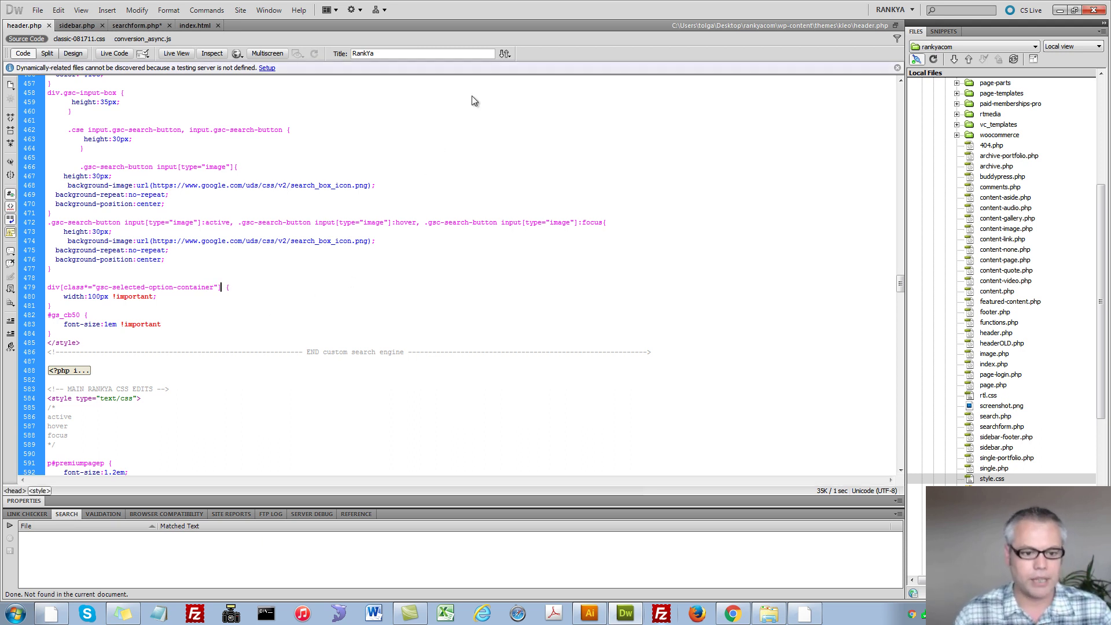
pyautogui.click(505, 53)
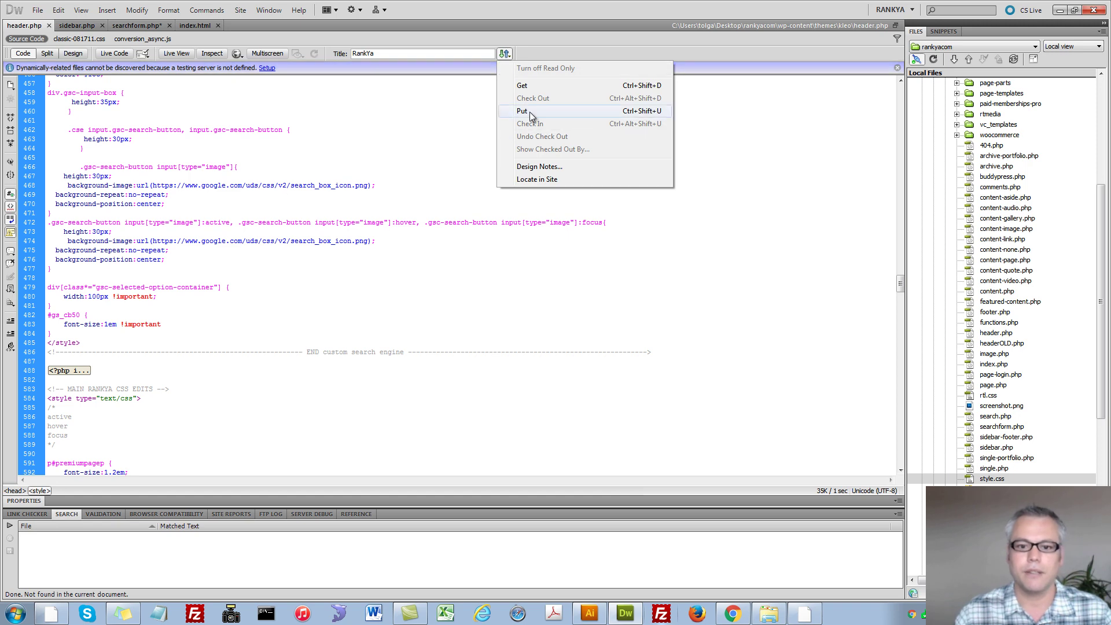
pyautogui.click(529, 112)
pyautogui.click(733, 615)
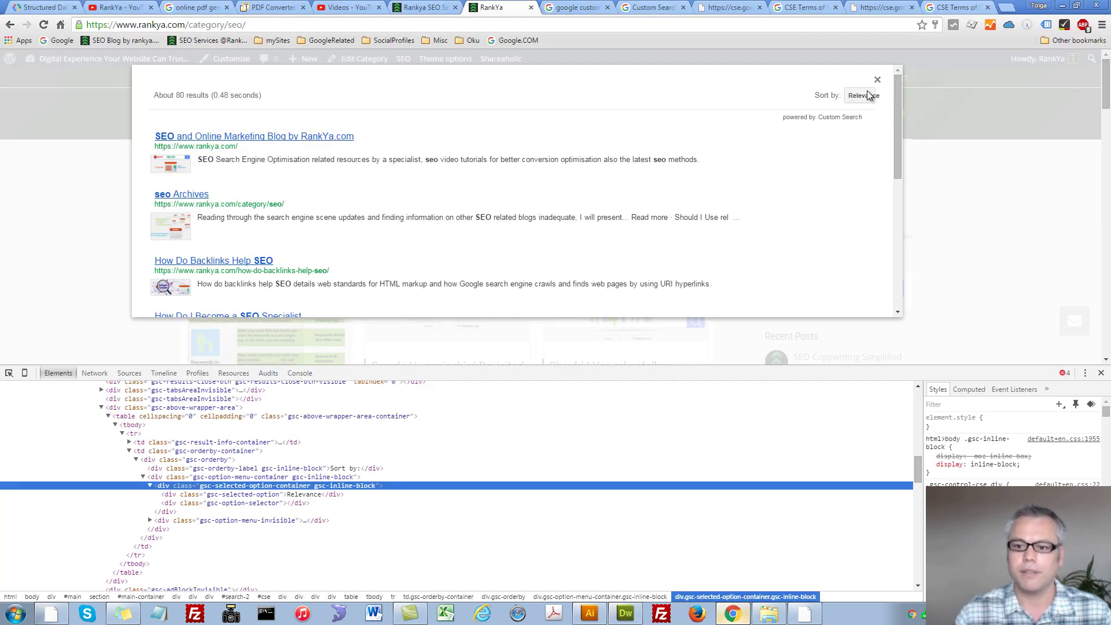
# Reload the rankya.com page and search 'seo' again to check the restyled sorting box
pyautogui.click(43, 24)
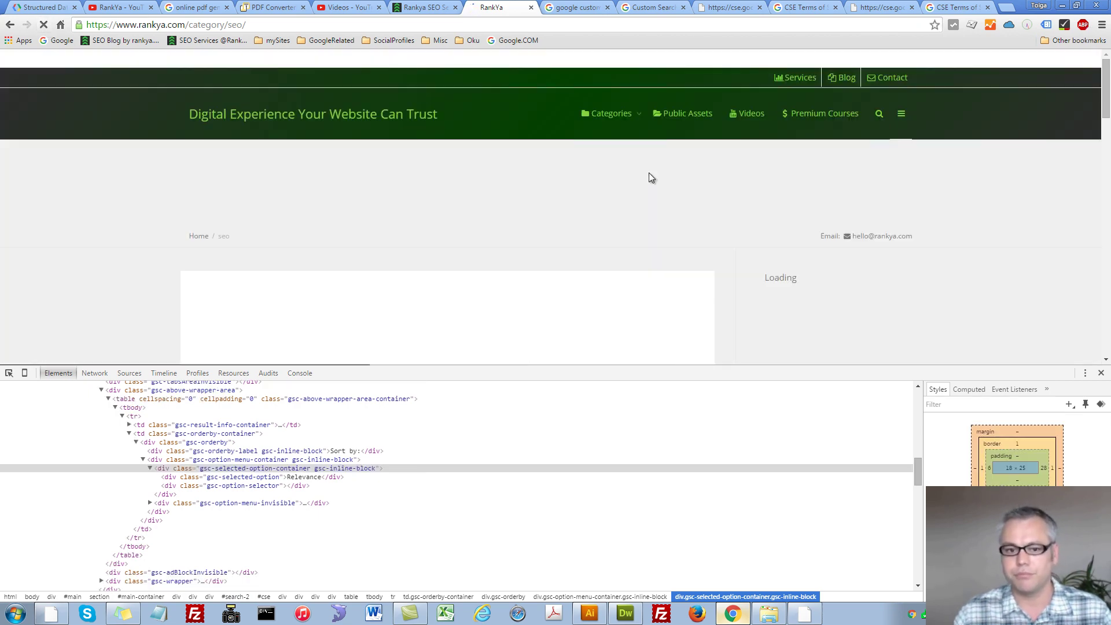
pyautogui.write('seo')
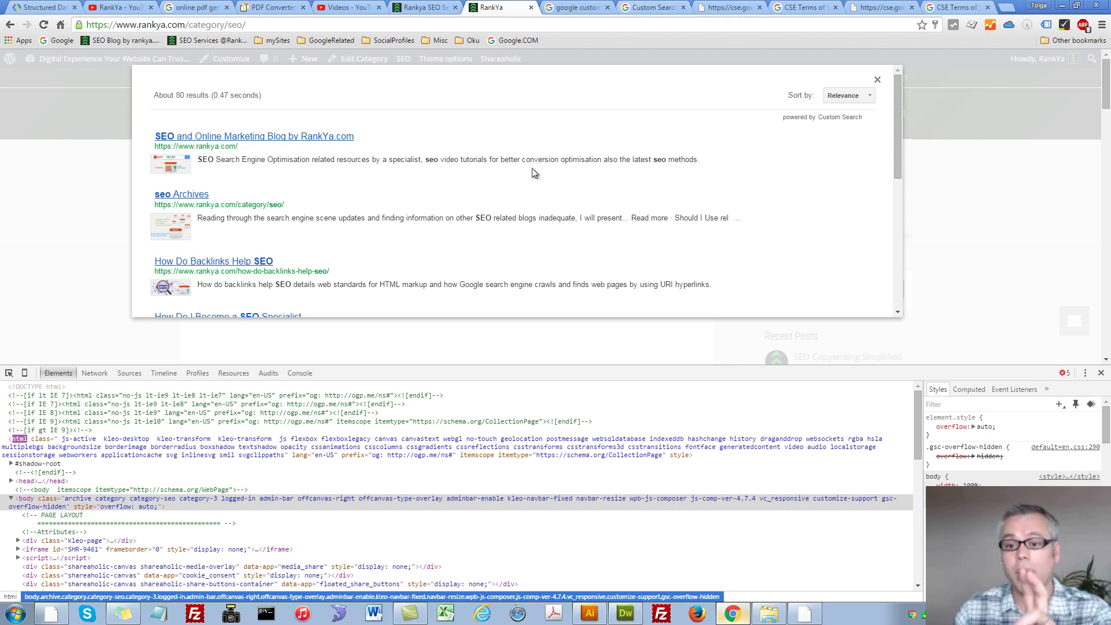
# Open the rankya engine's settings, browse its sections, and set Business to 'Do not show ads'
pyautogui.click(654, 8)
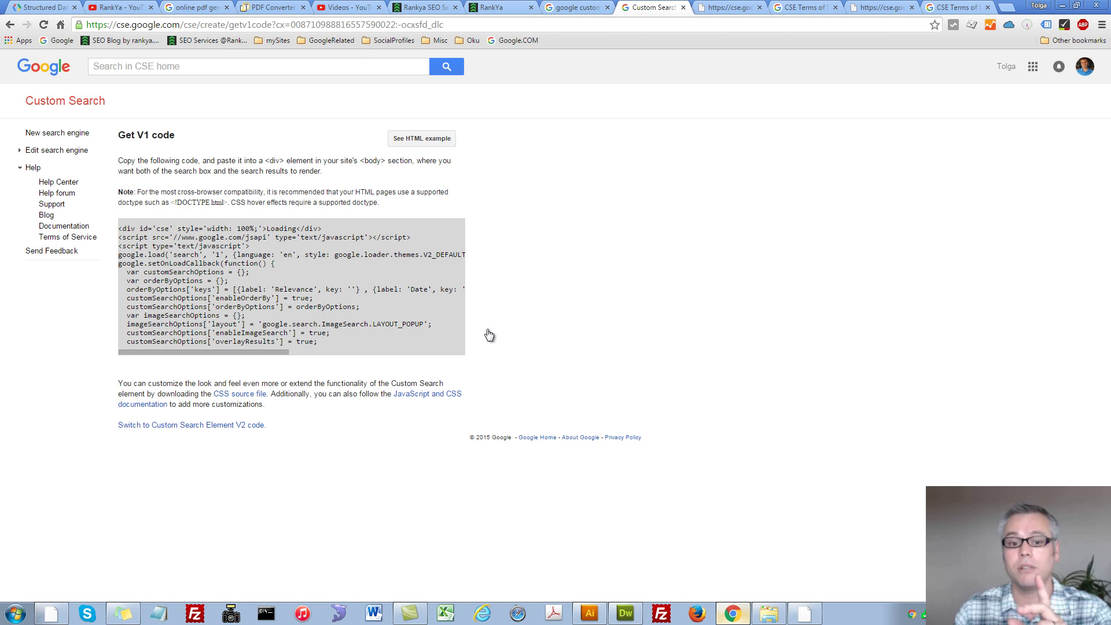
pyautogui.click(66, 151)
pyautogui.click(47, 167)
pyautogui.click(46, 169)
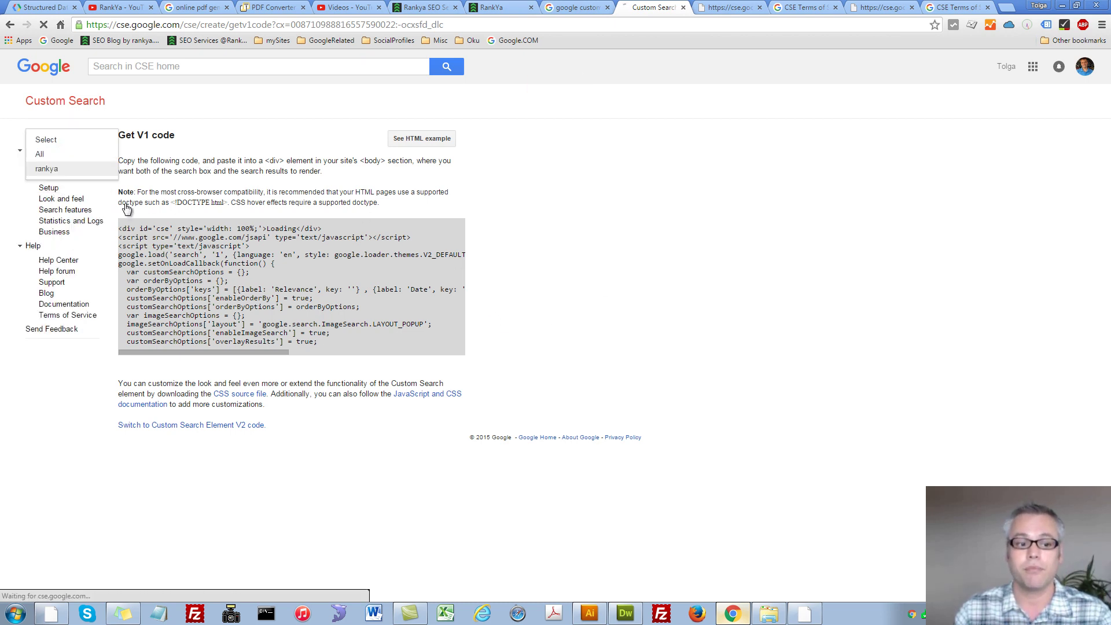
pyautogui.click(55, 199)
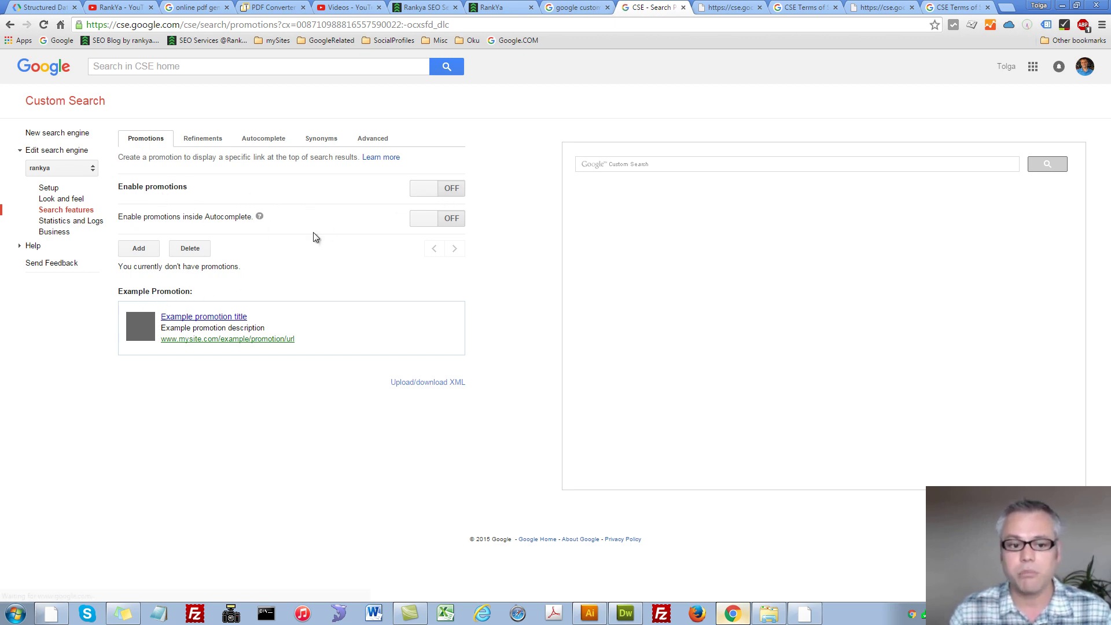
pyautogui.click(58, 209)
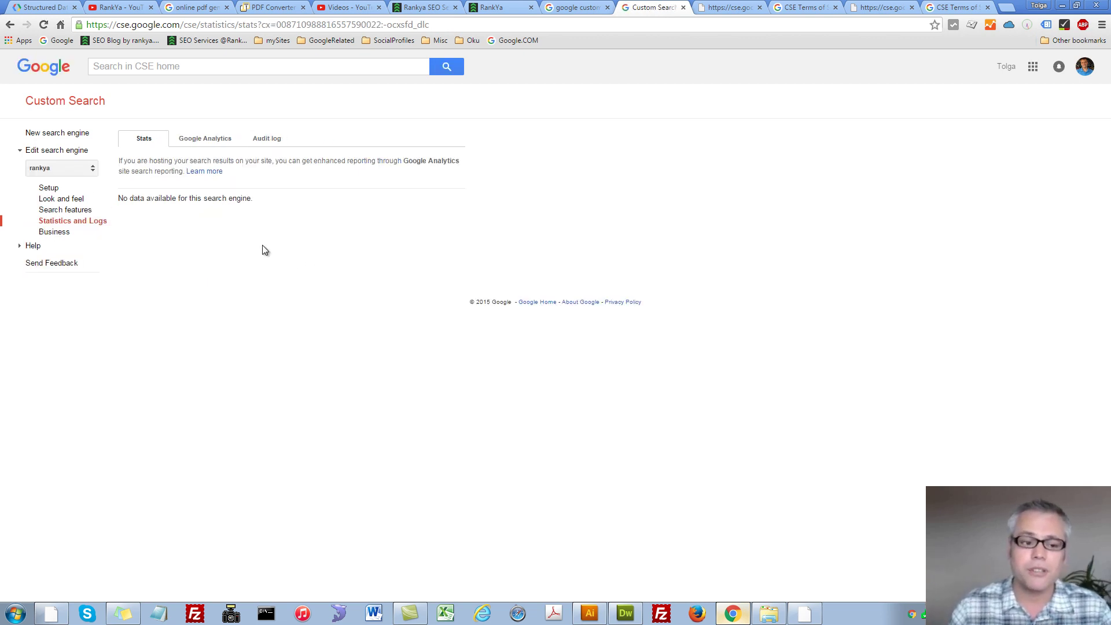
pyautogui.click(66, 237)
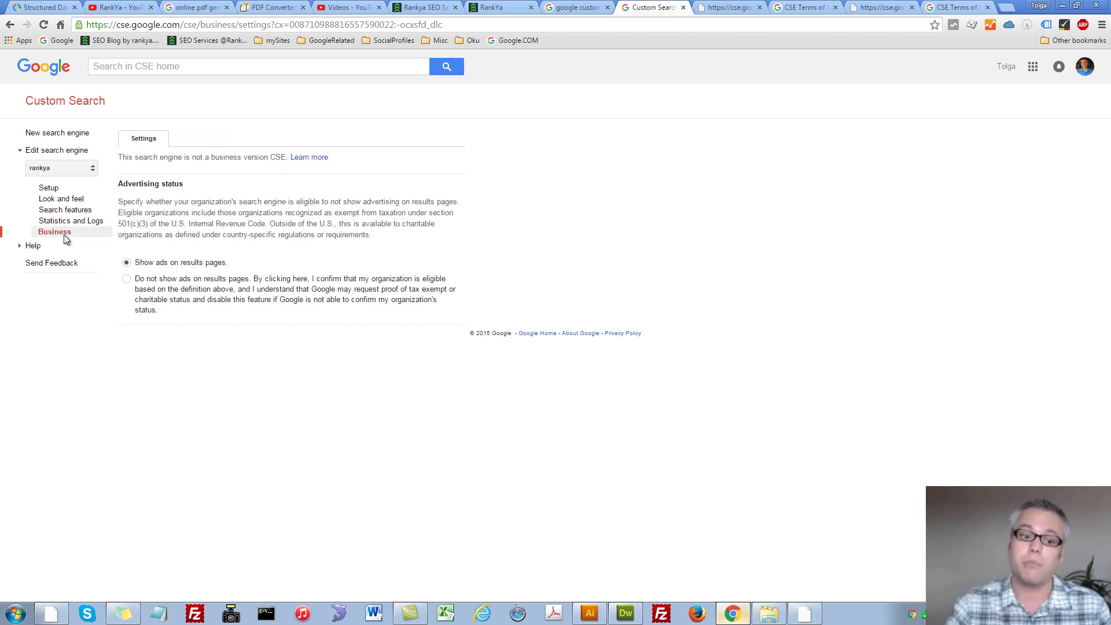
pyautogui.click(128, 279)
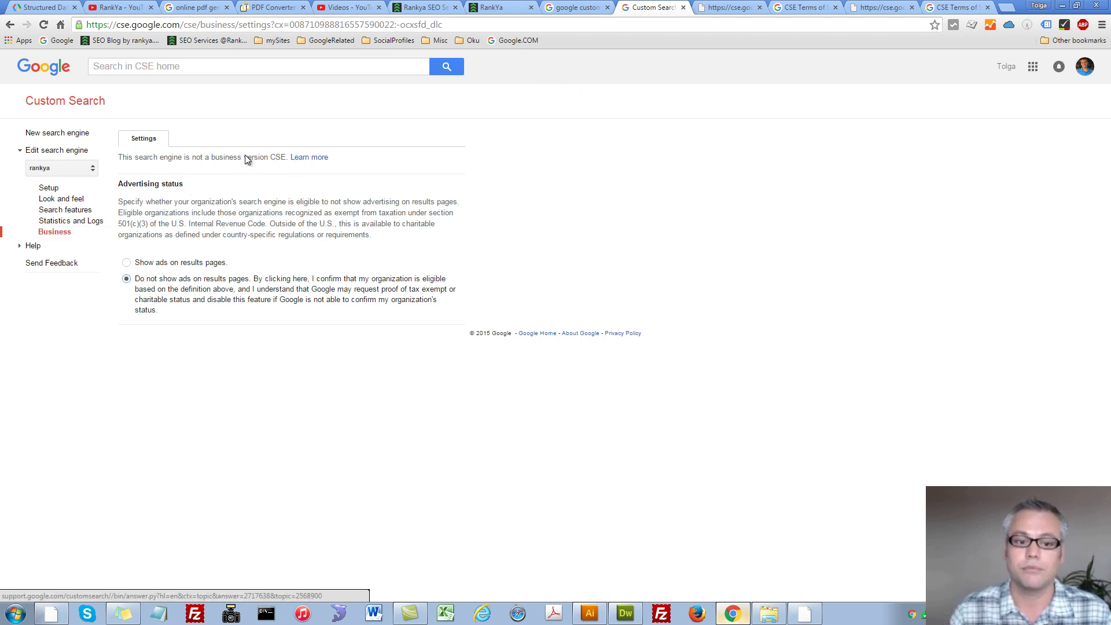
pyautogui.click(50, 188)
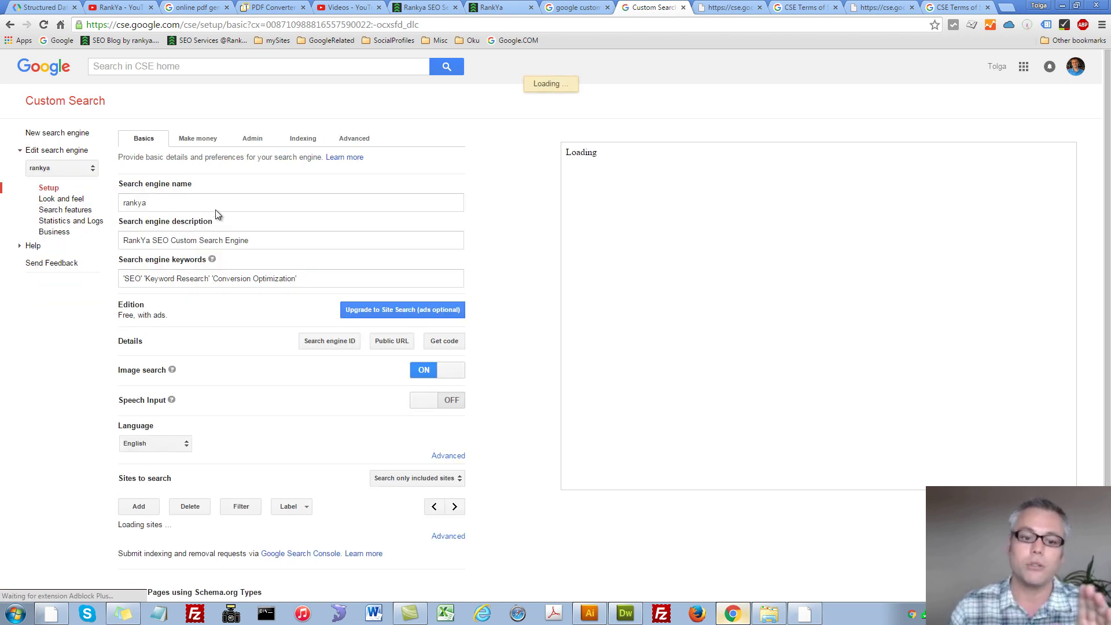
# Open the rankya engine's public URL in a new tab, reload it, and return to Setup
pyautogui.scroll(-2, 469, 311)
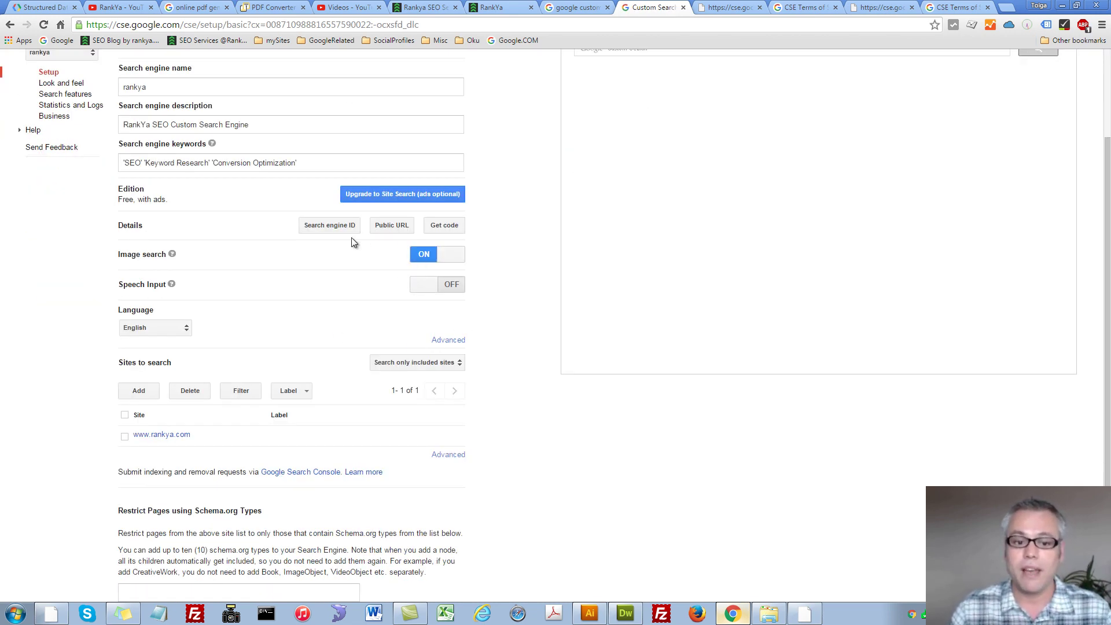
pyautogui.click(389, 229)
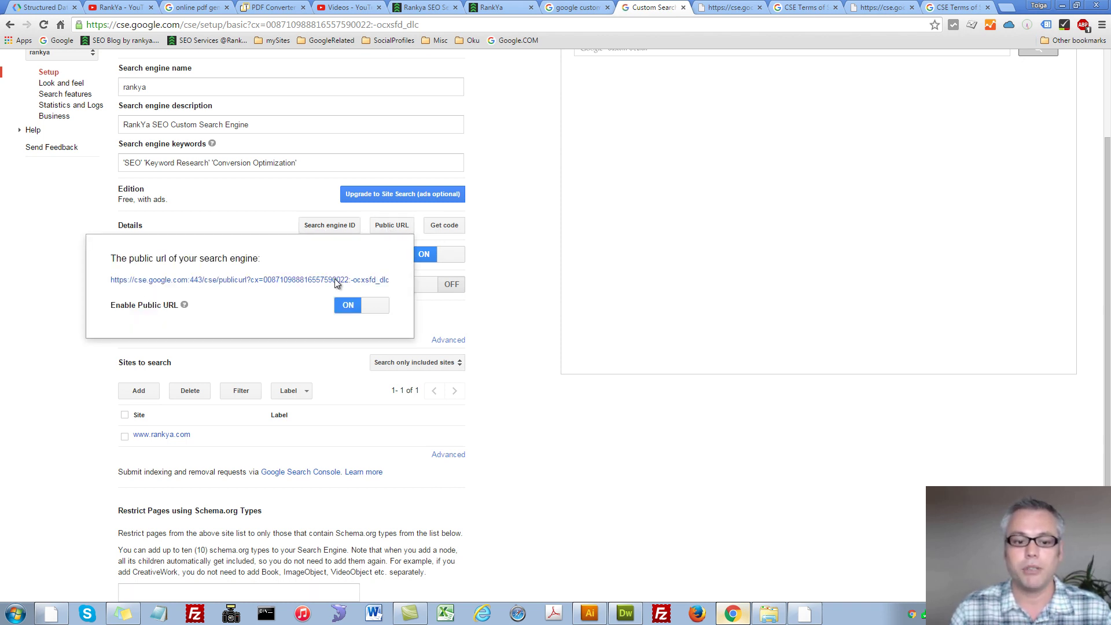
pyautogui.click(364, 280)
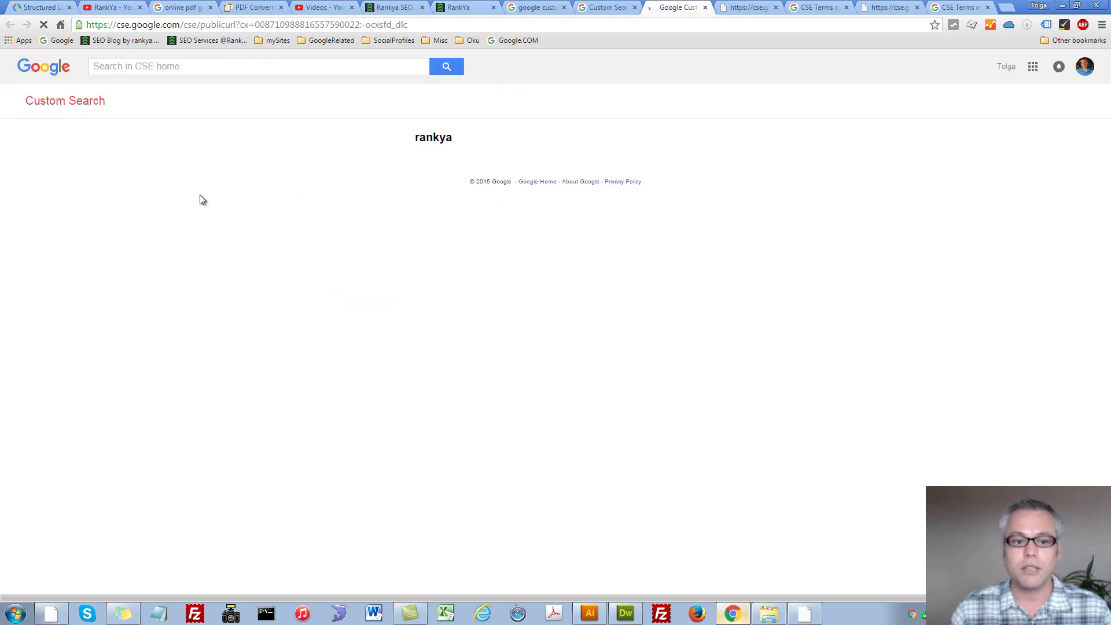
pyautogui.click(127, 192)
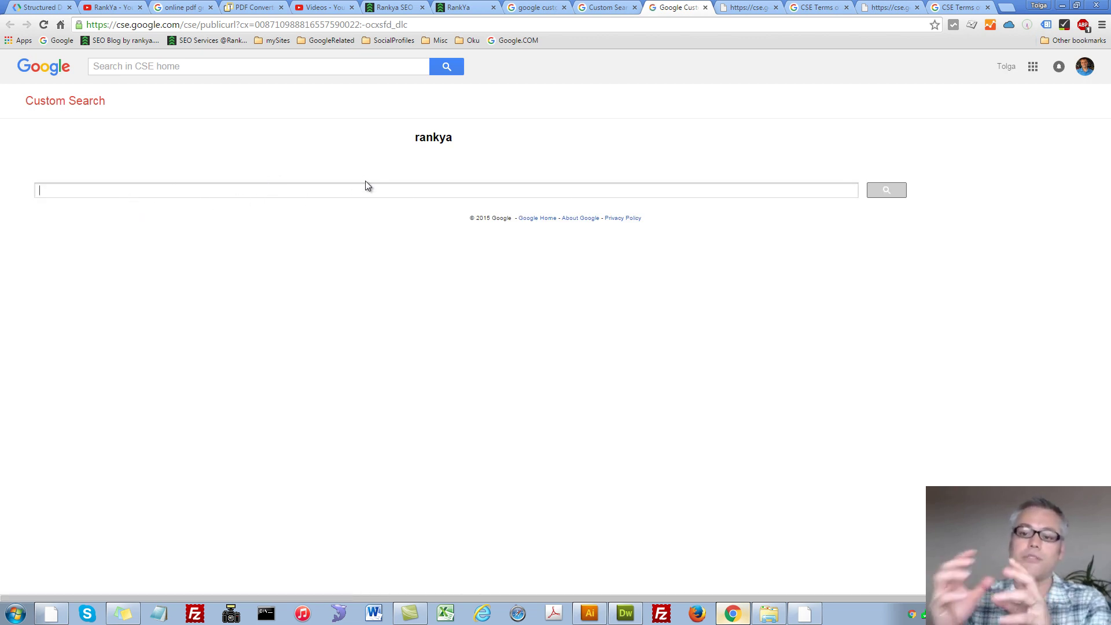
pyautogui.press('Return')
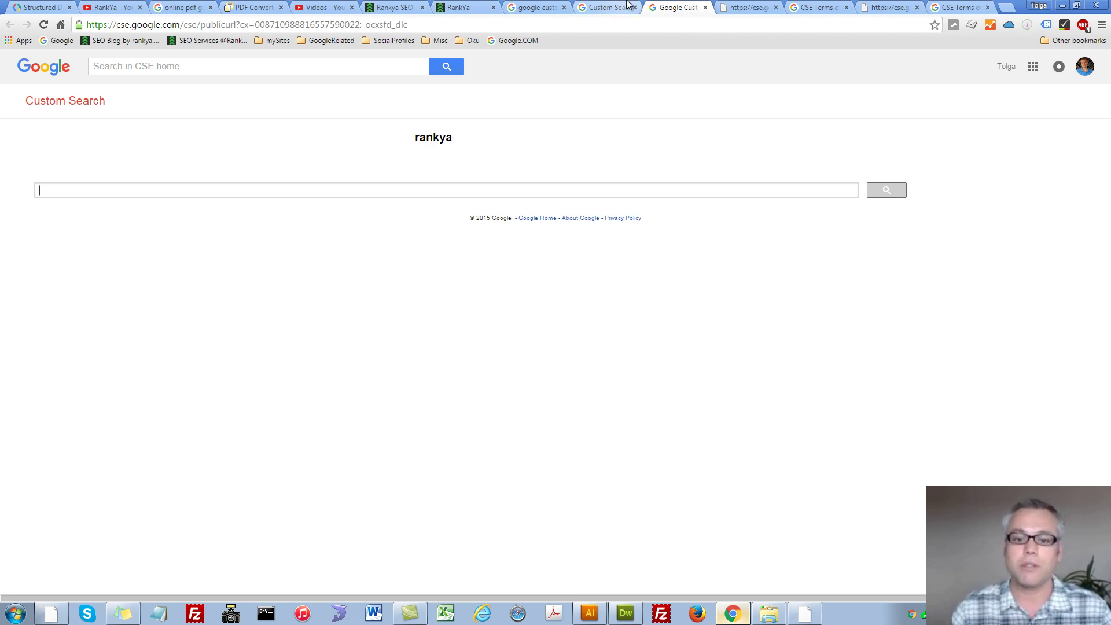
pyautogui.click(605, 7)
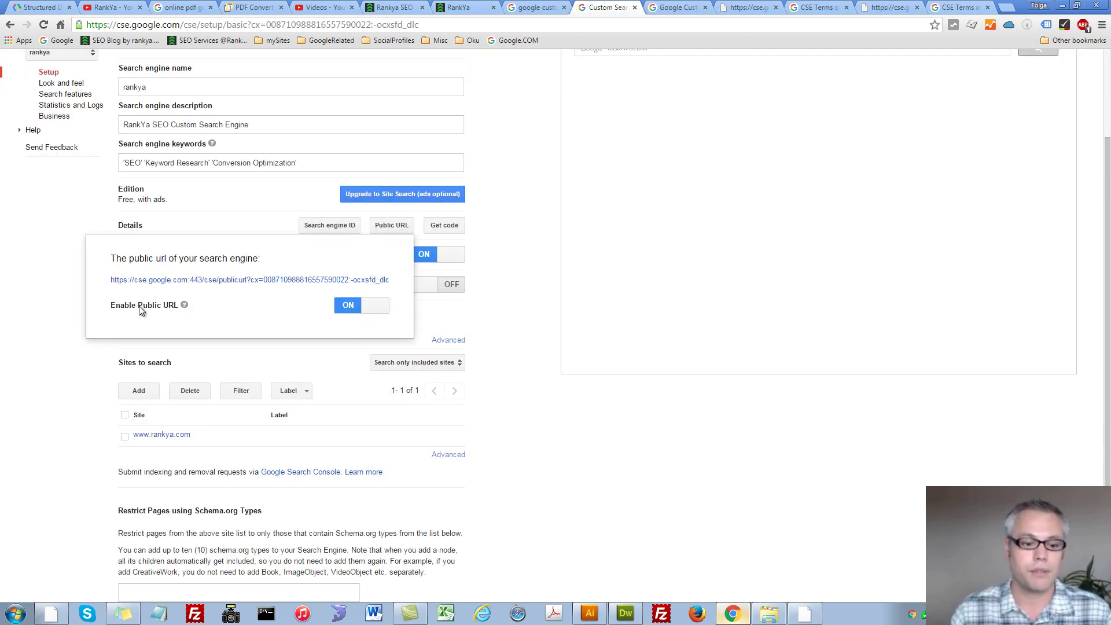
pyautogui.click(527, 346)
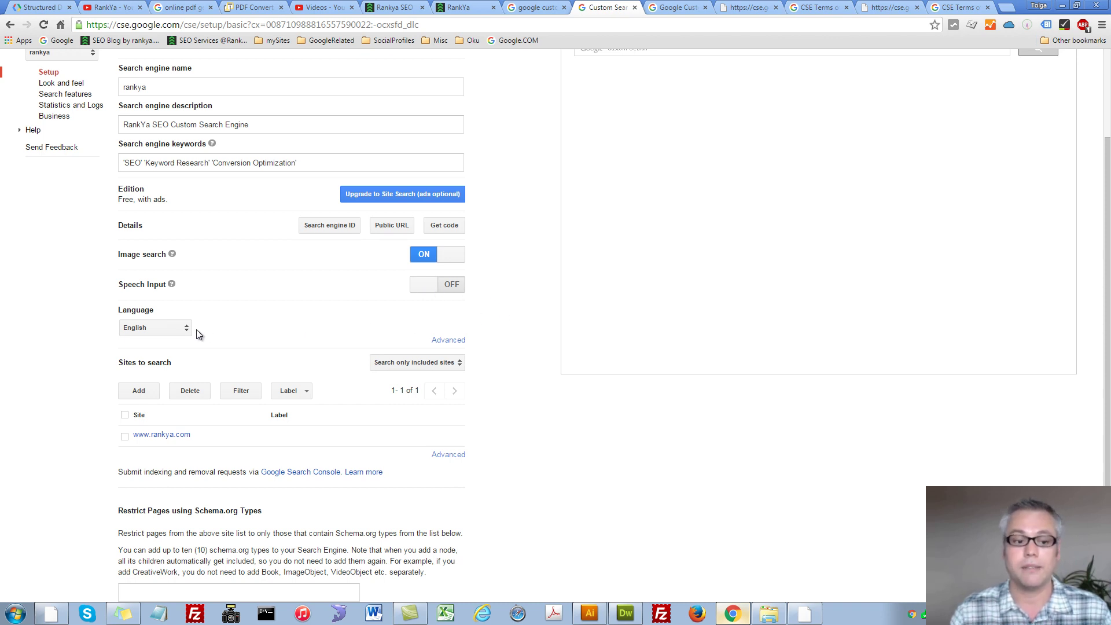
pyautogui.click(456, 342)
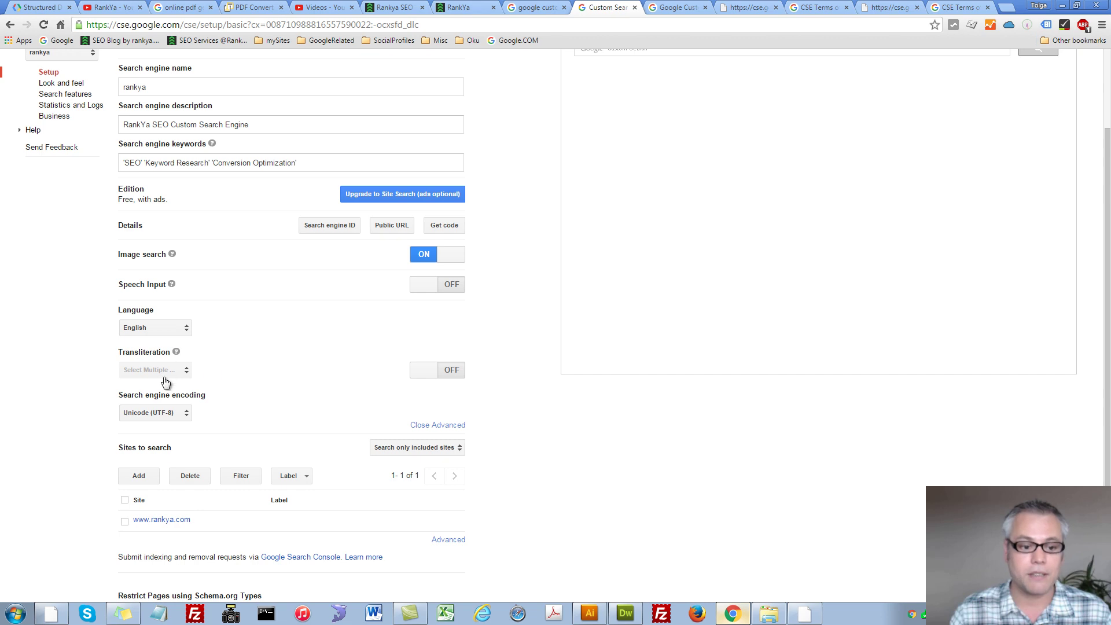
pyautogui.click(184, 414)
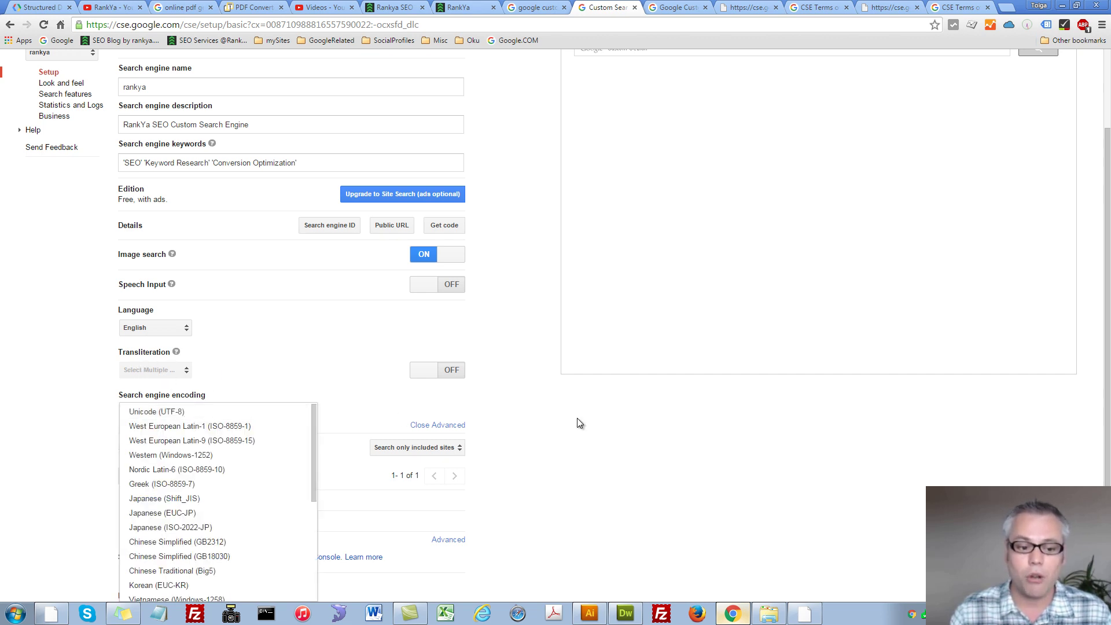
pyautogui.click(550, 392)
pyautogui.scroll(2, 538, 391)
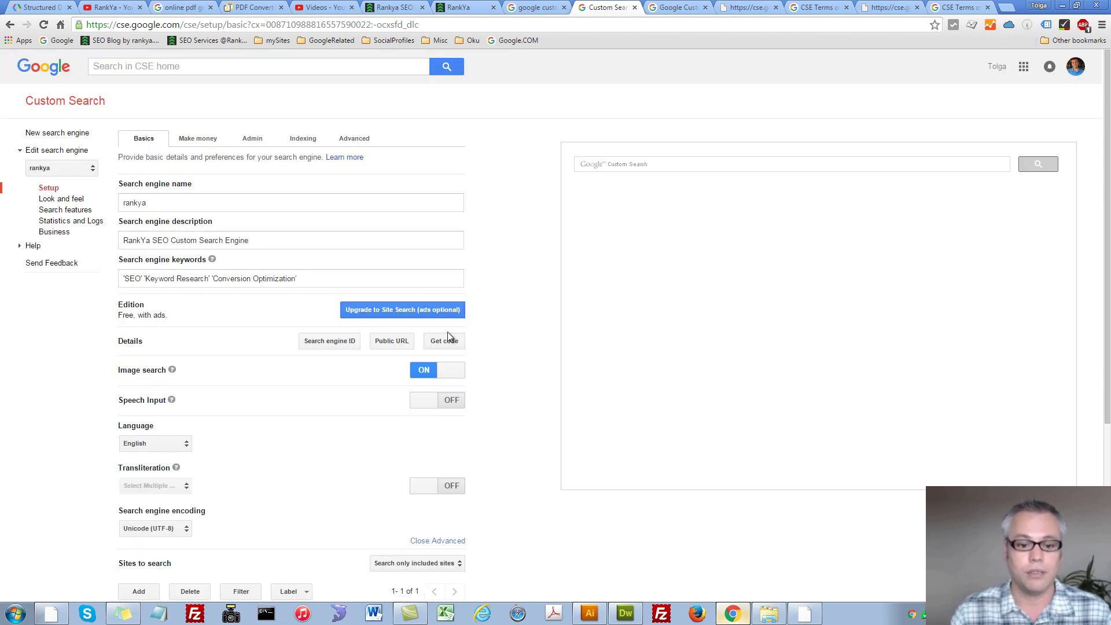
pyautogui.click(197, 138)
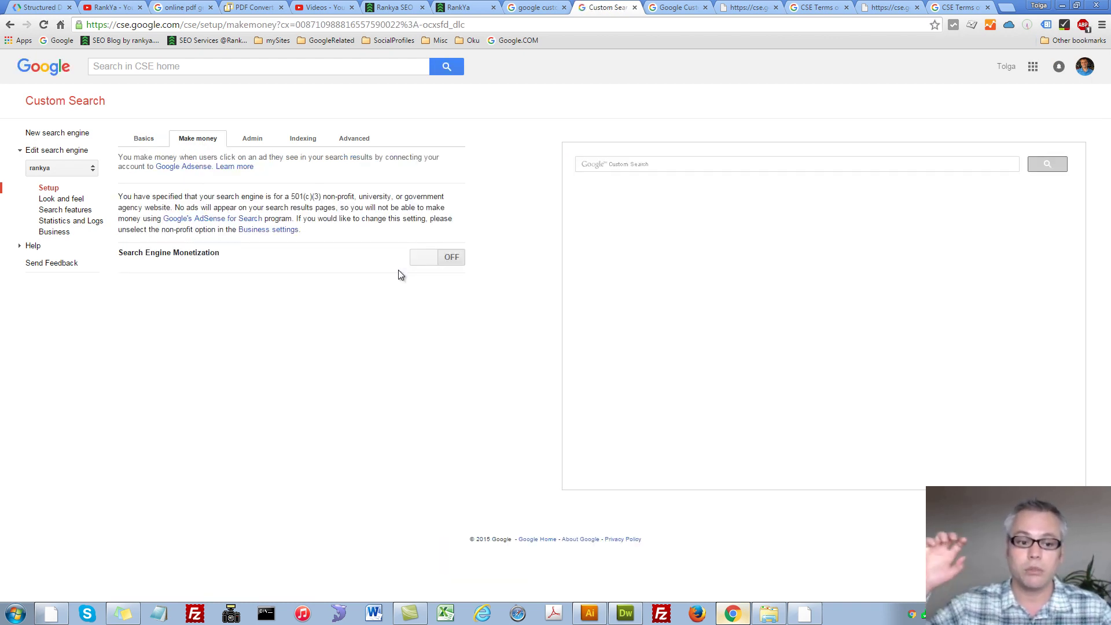
pyautogui.click(253, 139)
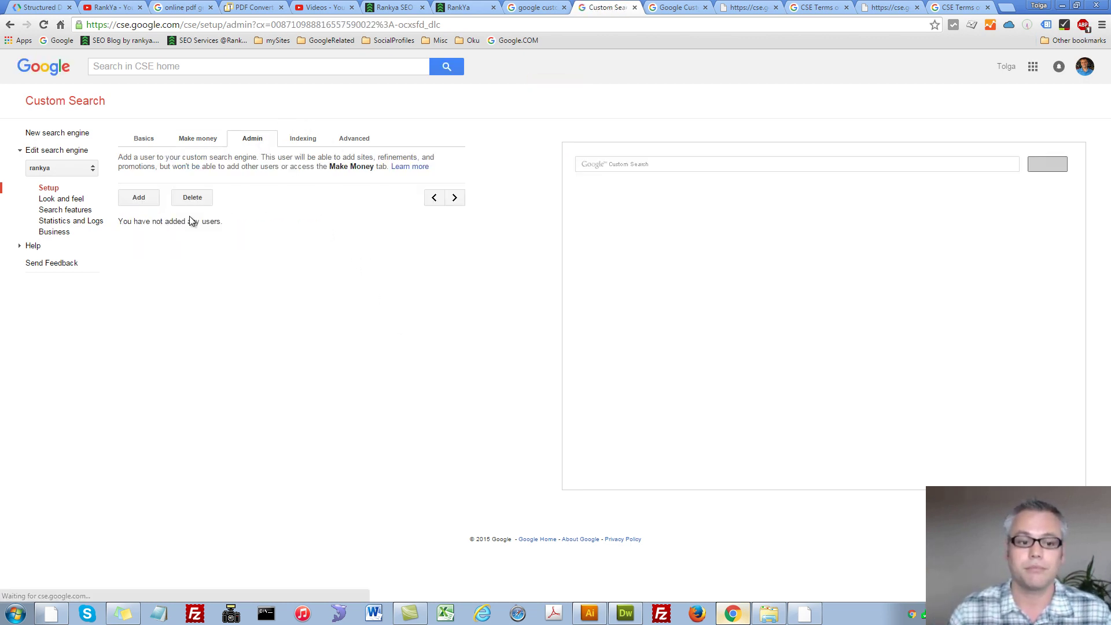
pyautogui.click(300, 140)
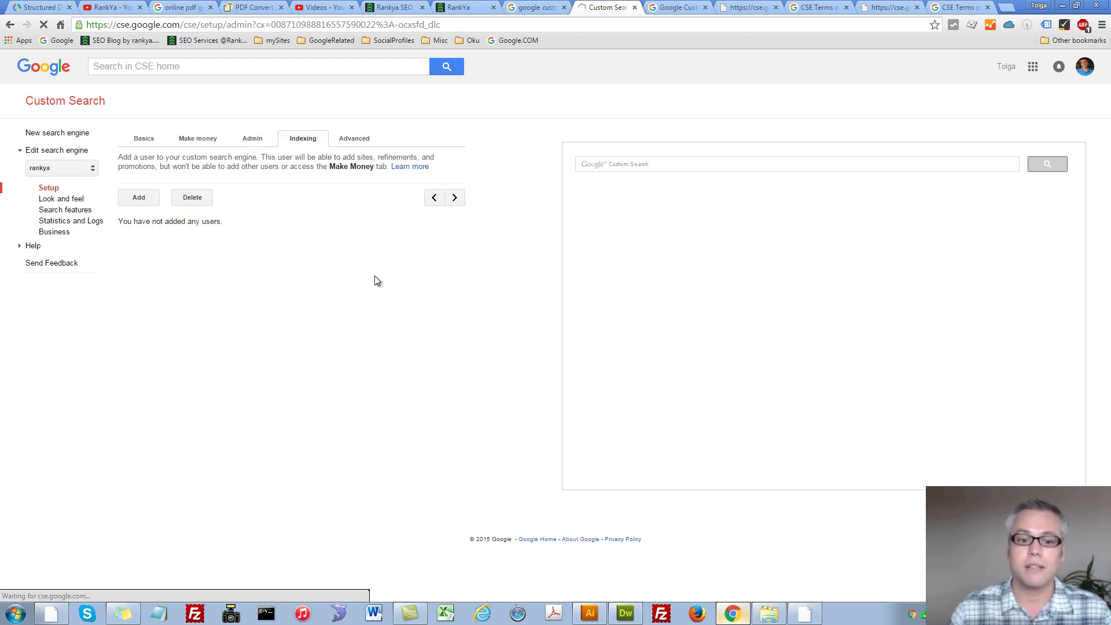
pyautogui.click(351, 142)
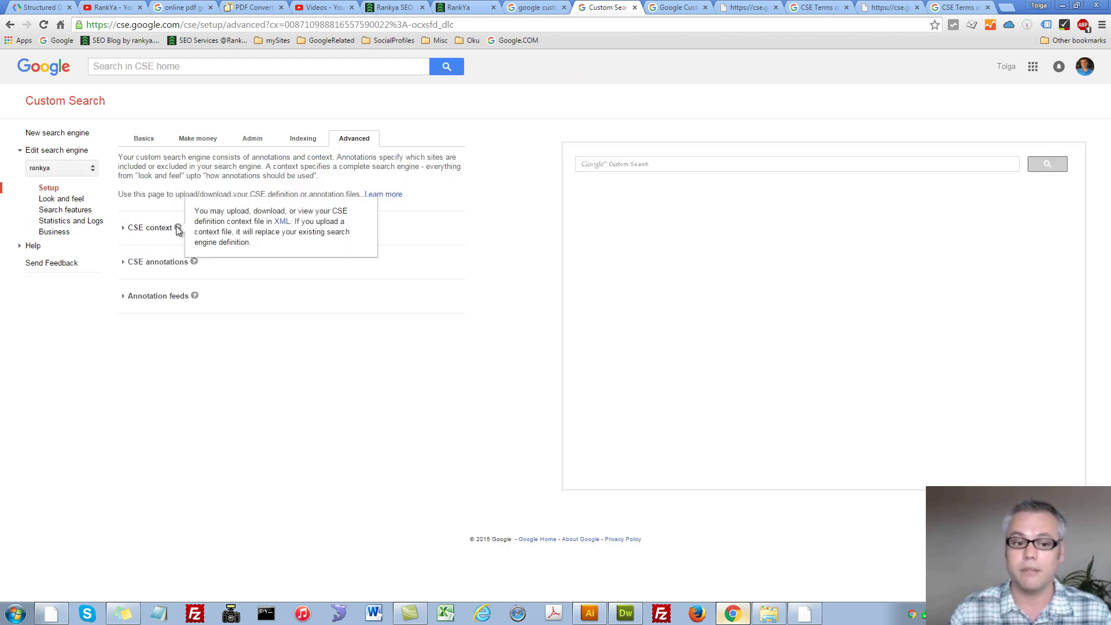
pyautogui.moveTo(194, 265)
pyautogui.moveTo(195, 296)
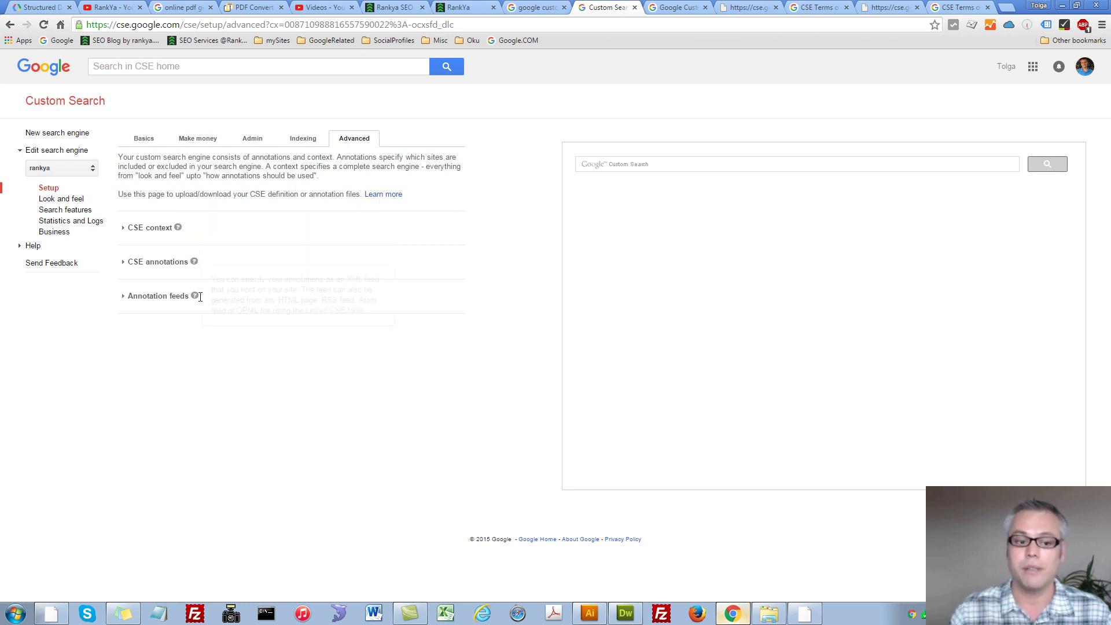
pyautogui.click(146, 139)
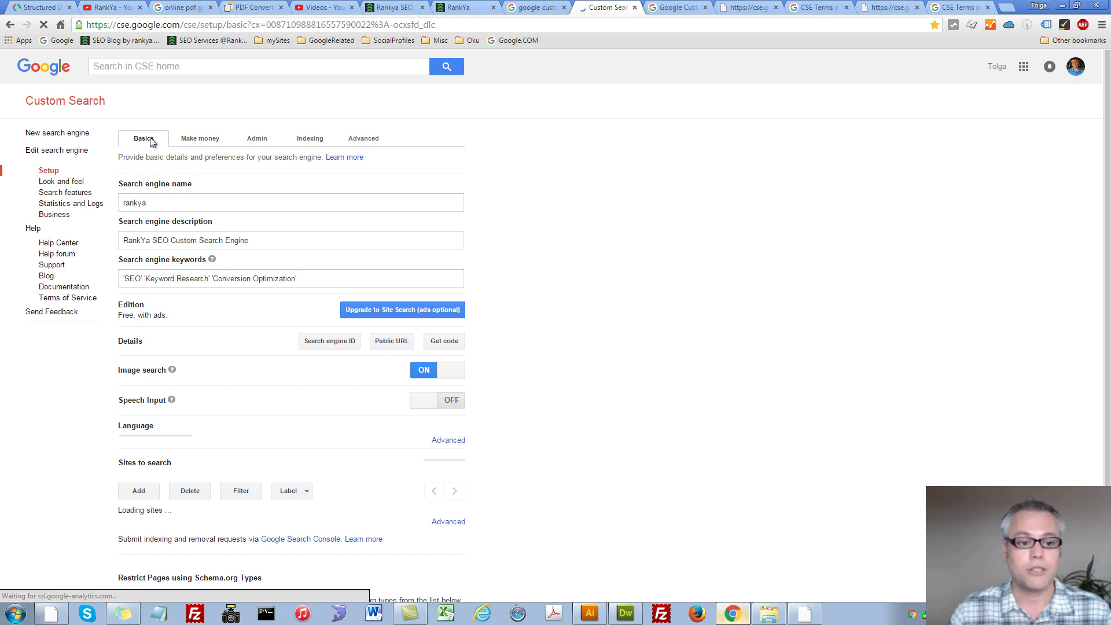
# Set Sites to search to 'Search the entire web but emphasize included sites'
pyautogui.scroll(-2, 273, 341)
pyautogui.scroll(-1, 274, 340)
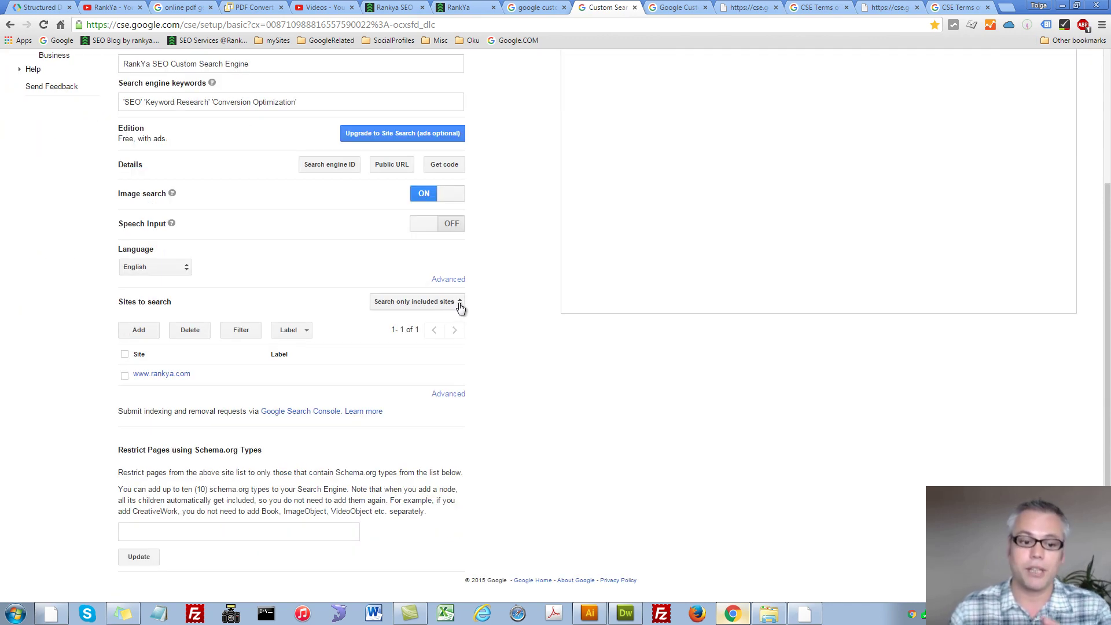
pyautogui.click(460, 306)
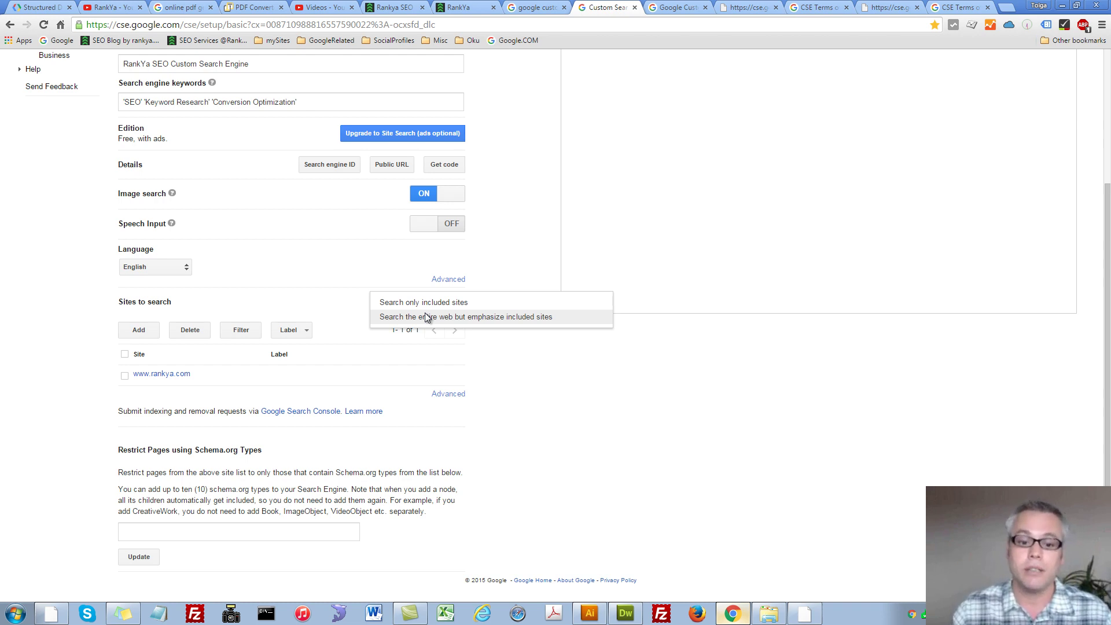
pyautogui.click(446, 317)
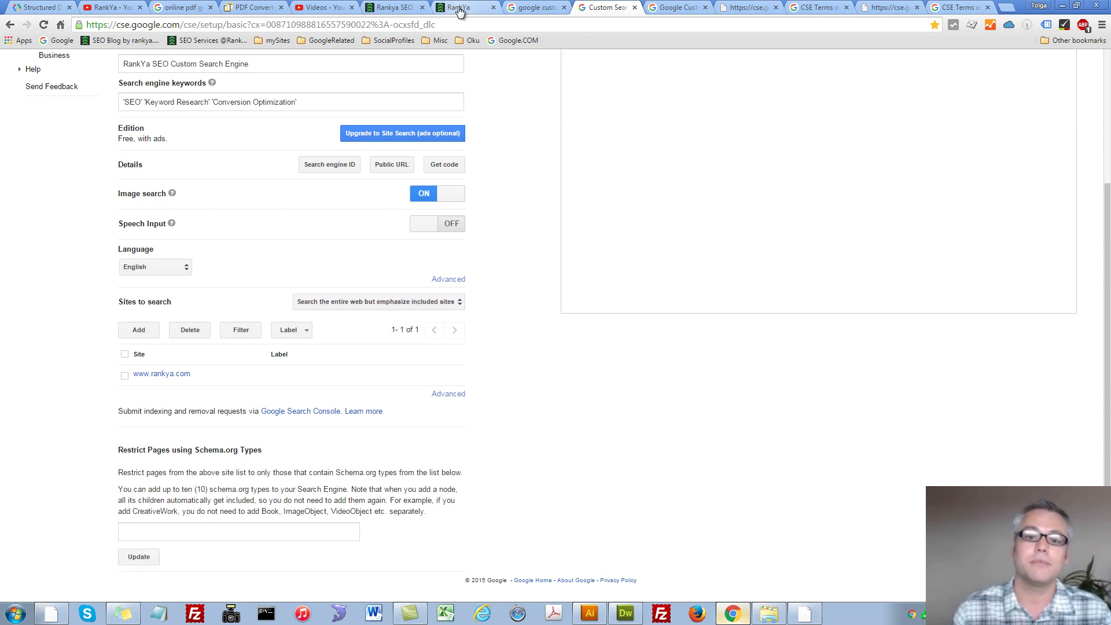
pyautogui.click(459, 12)
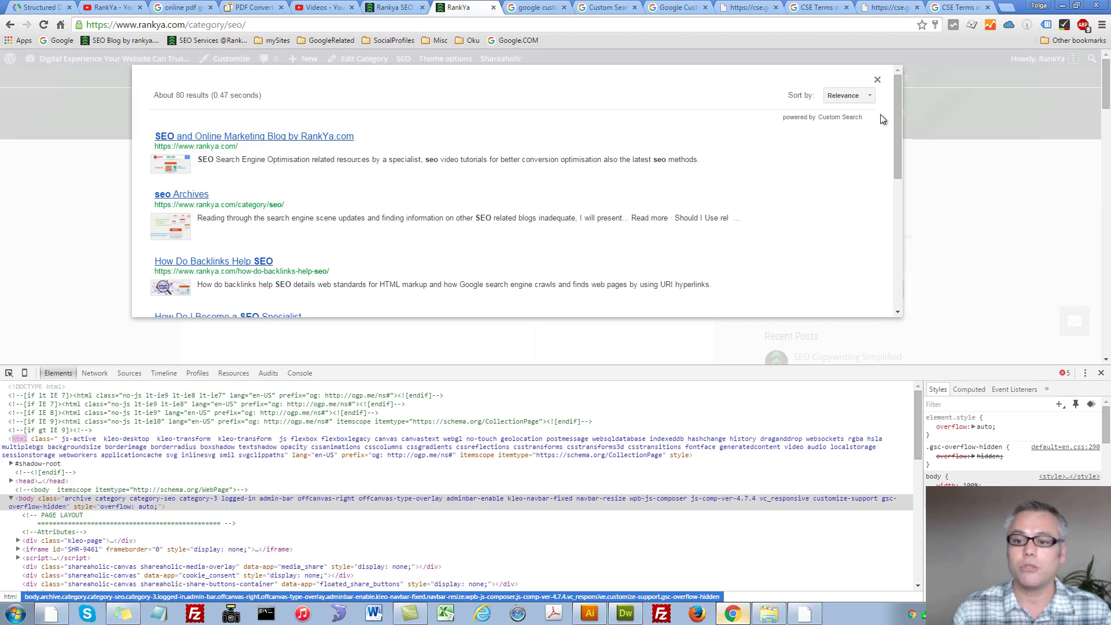
# Search rankya.com for 'advanced search query' and review the web-wide results
pyautogui.click(878, 82)
pyautogui.click(806, 284)
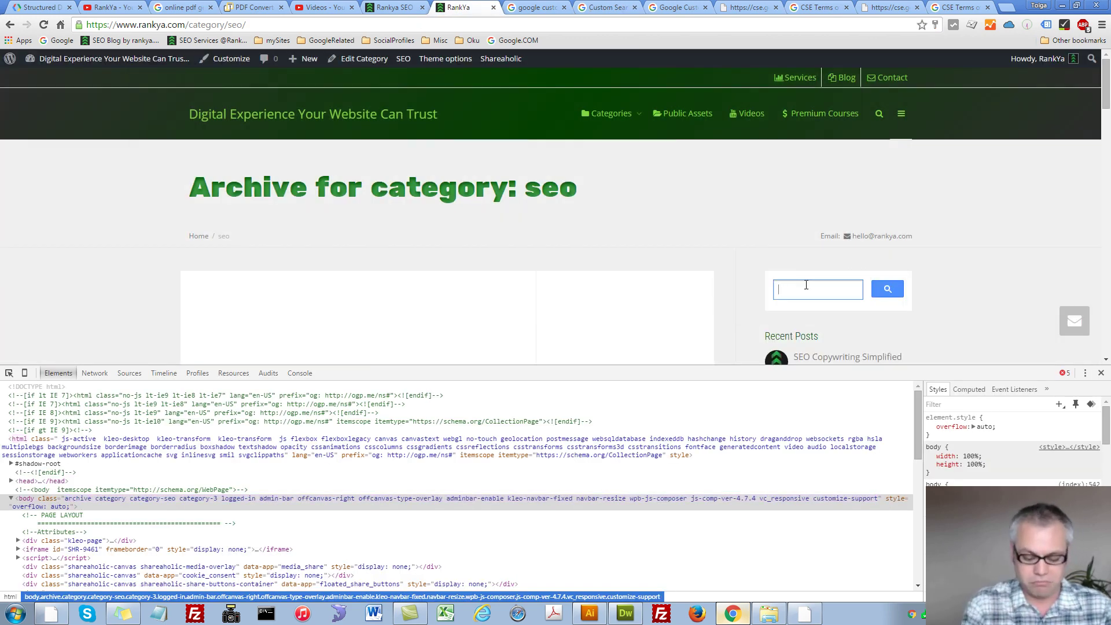
pyautogui.write('advance')
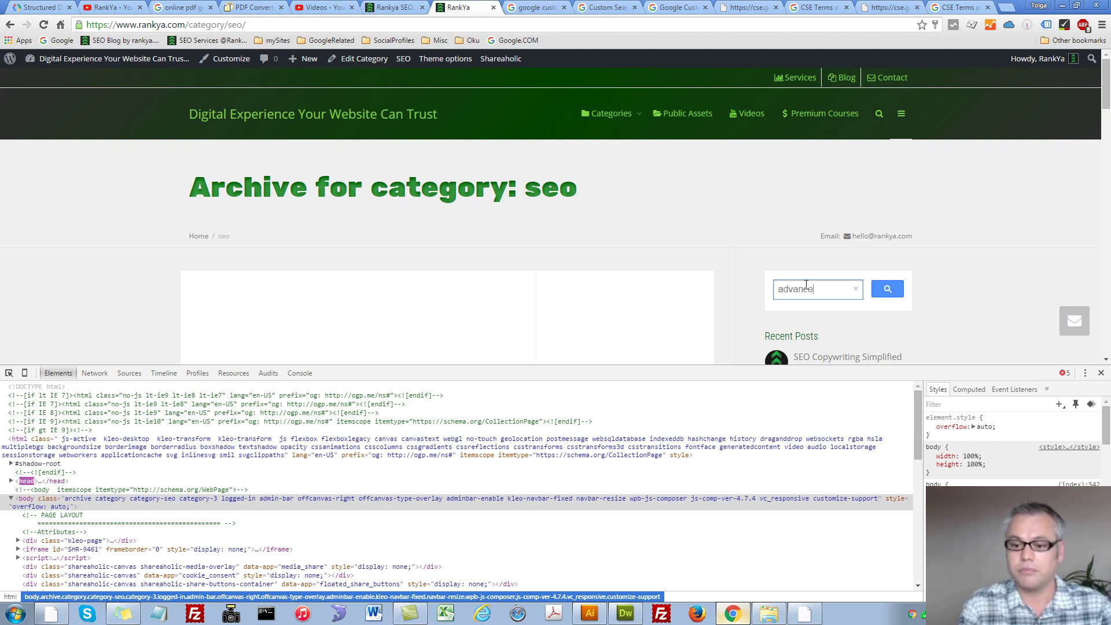
pyautogui.write('d sear')
pyautogui.write('ch q')
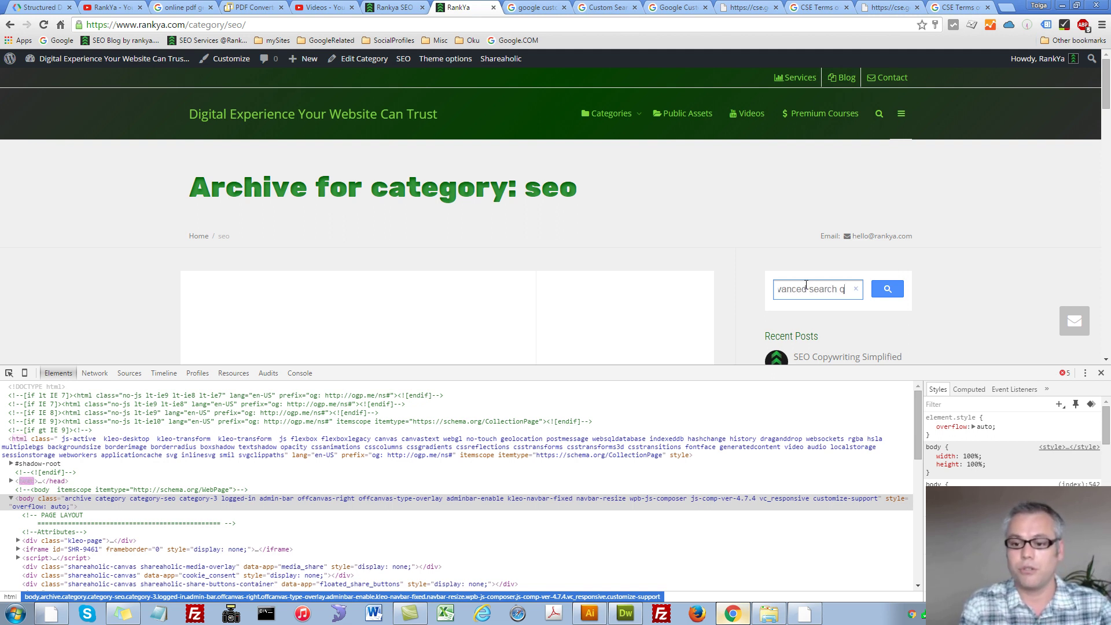
pyautogui.write('uery')
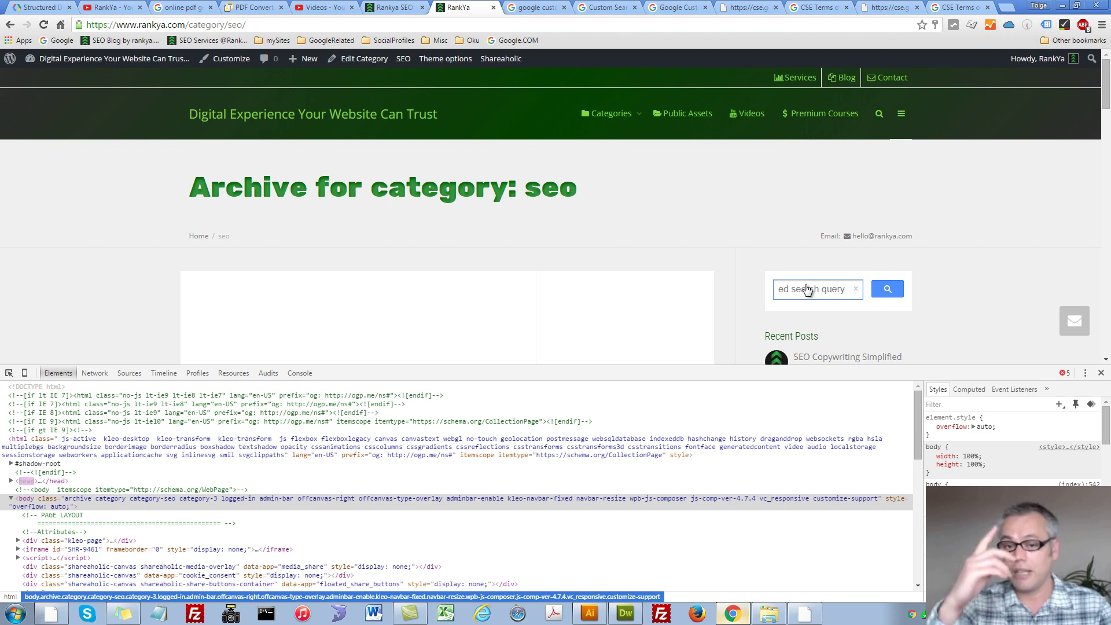
pyautogui.click(880, 291)
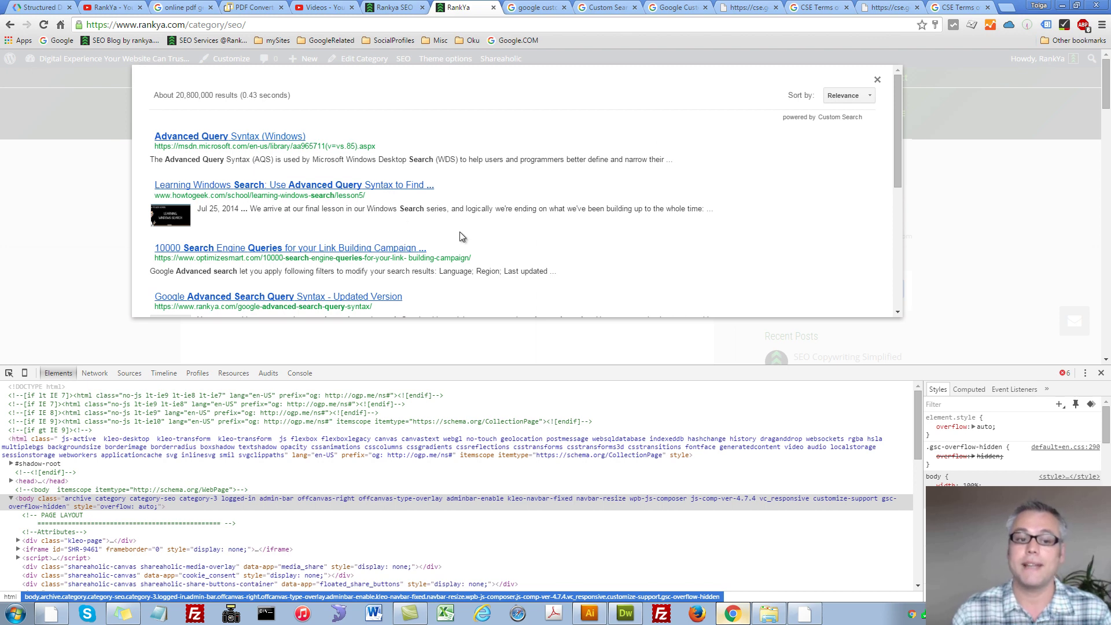
pyautogui.scroll(-1, 451, 239)
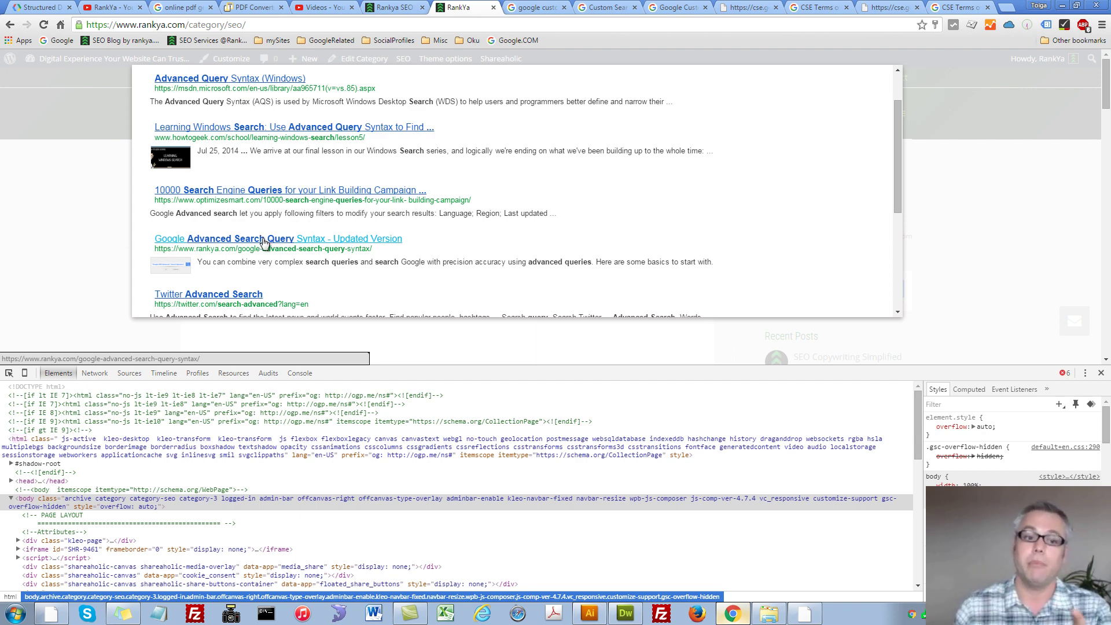
pyautogui.scroll(1, 308, 227)
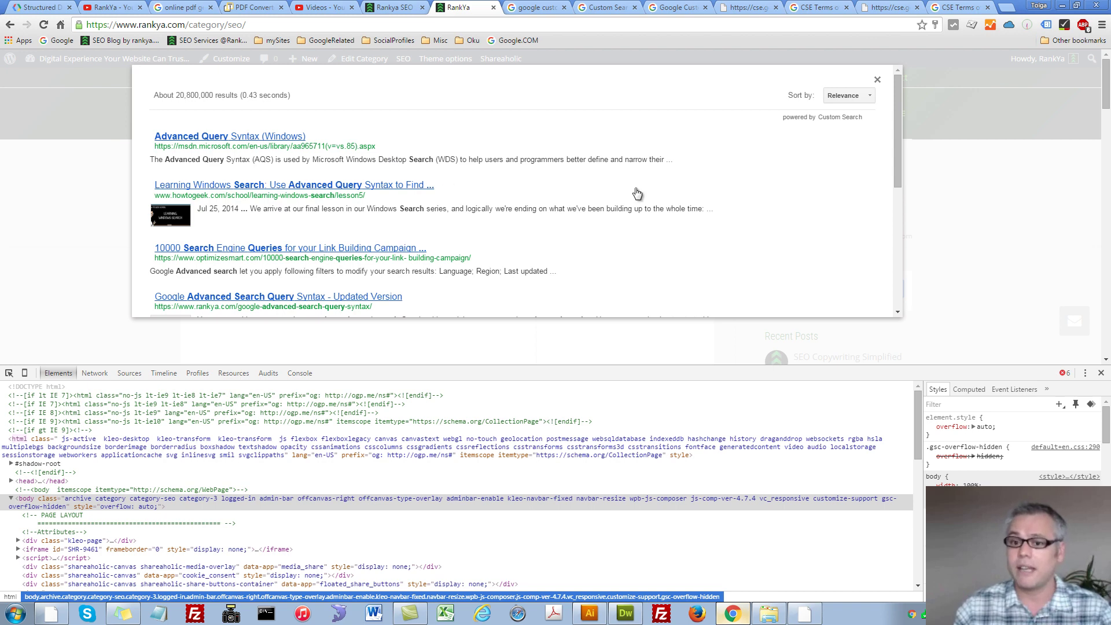
# Set Sites to search back to 'Search only included sites' and reveal the empty Sites to exclude section
pyautogui.click(877, 80)
pyautogui.click(619, 12)
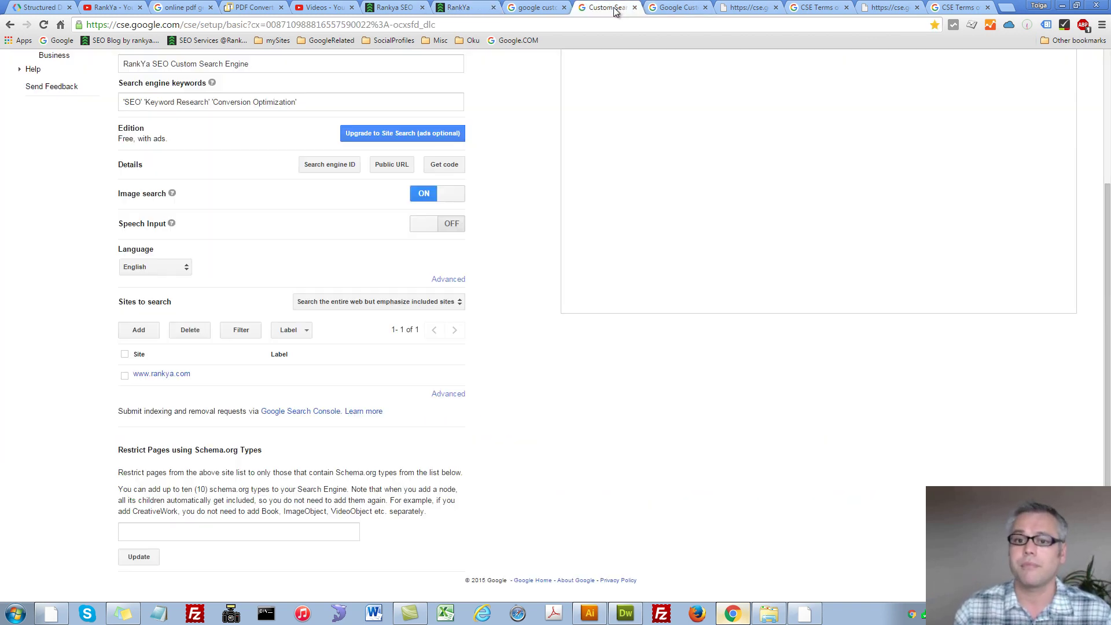
pyautogui.click(363, 302)
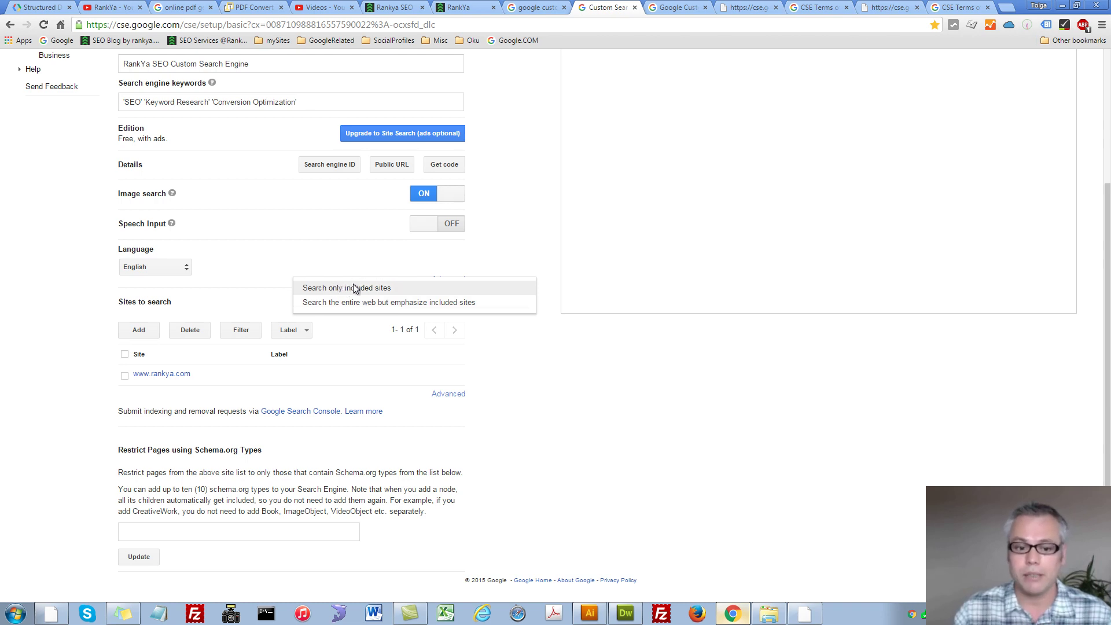
pyautogui.click(355, 288)
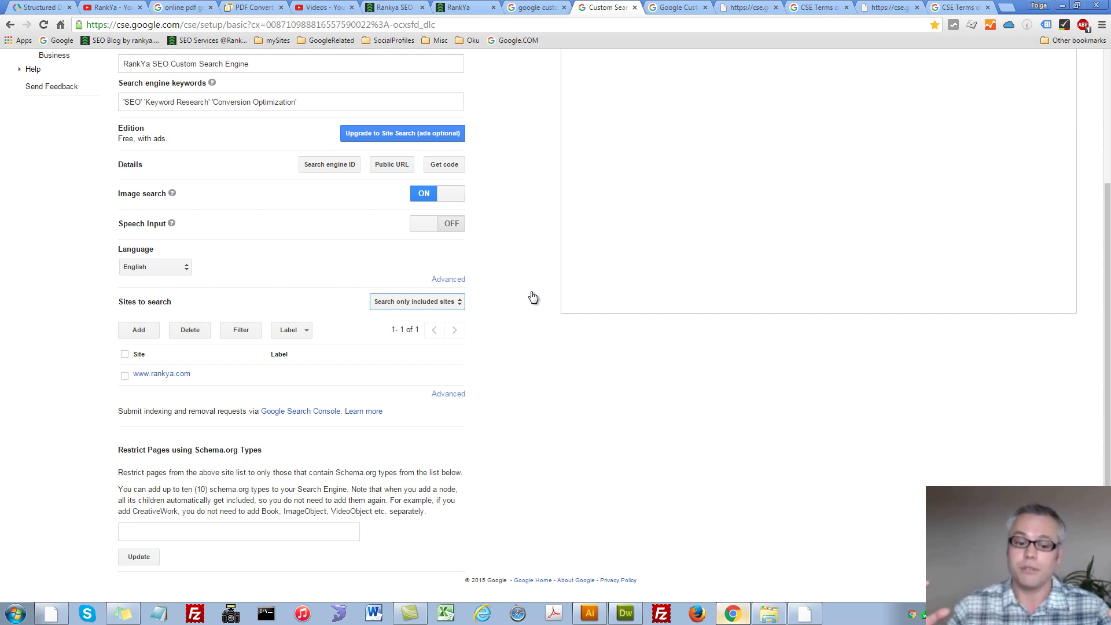
pyautogui.click(446, 394)
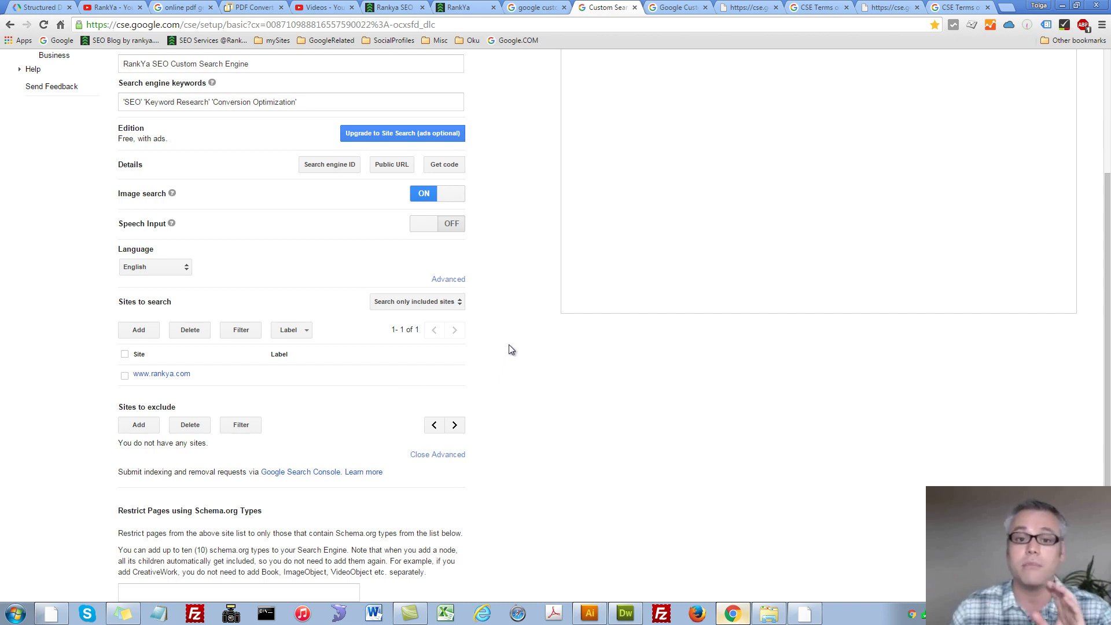
pyautogui.scroll(-1, 518, 259)
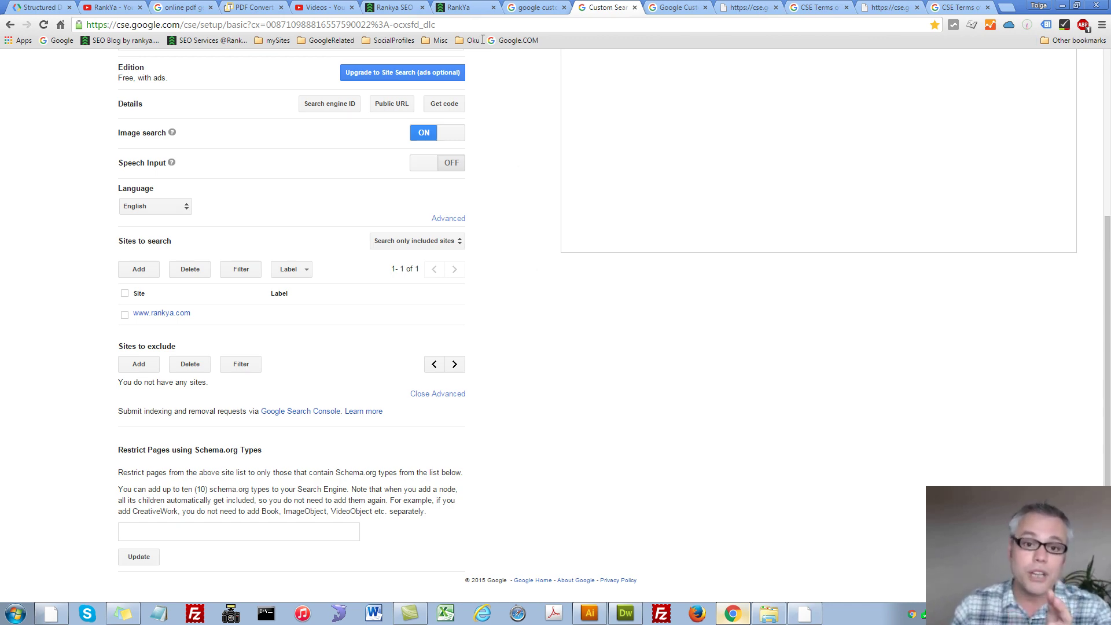
pyautogui.click(463, 7)
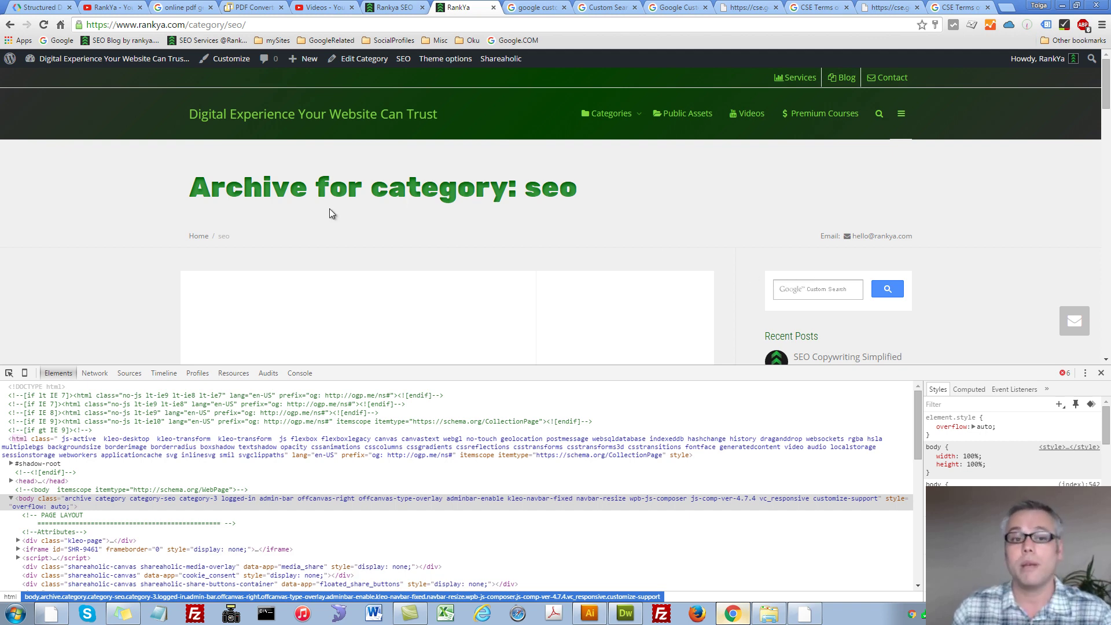
# Switch to the 'RankYa - YouTube' browser tab showing the RankYa channel home page
pyautogui.click(115, 7)
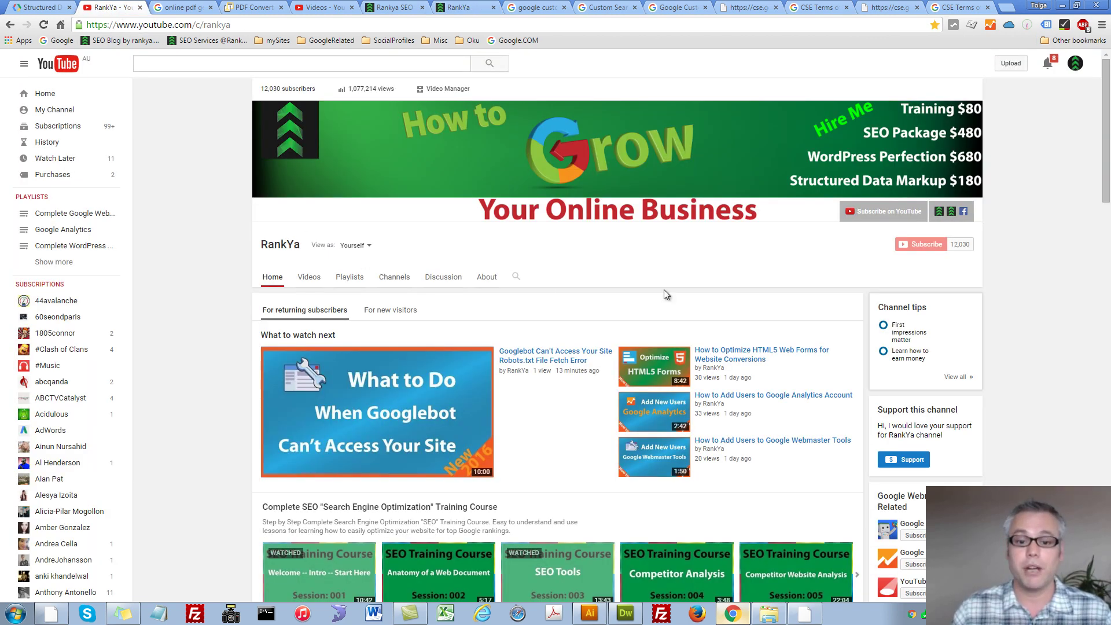